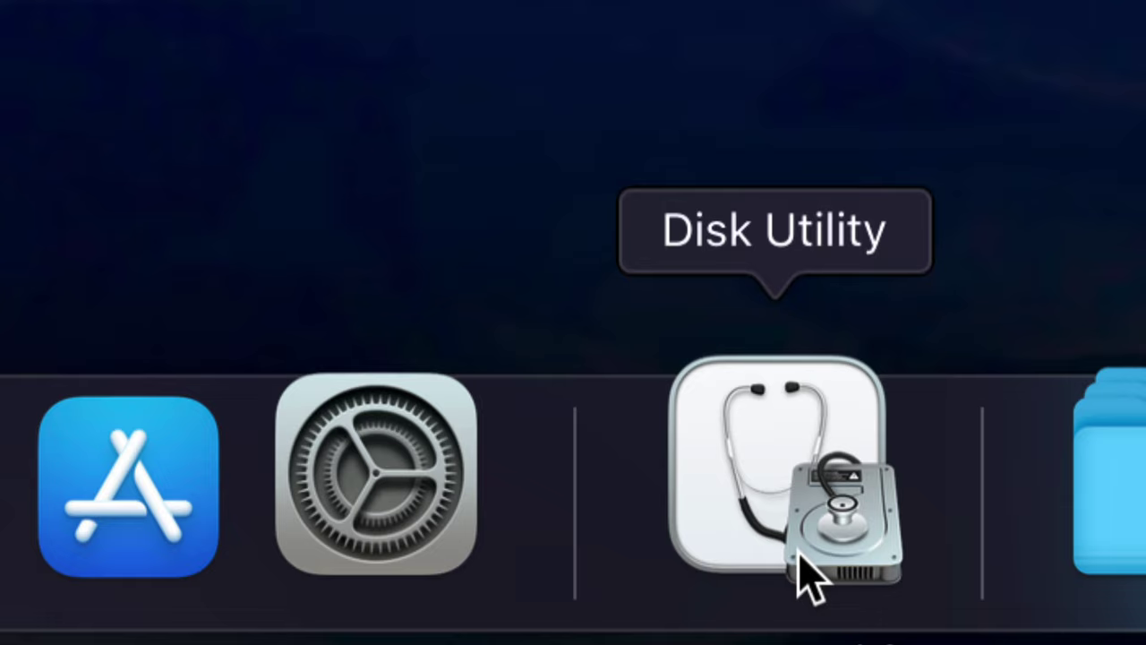
- Open Disk Utility and set its sidebar to show all devices instead of only volumes
{"action": "left_click", "coordinate": [803, 573]}
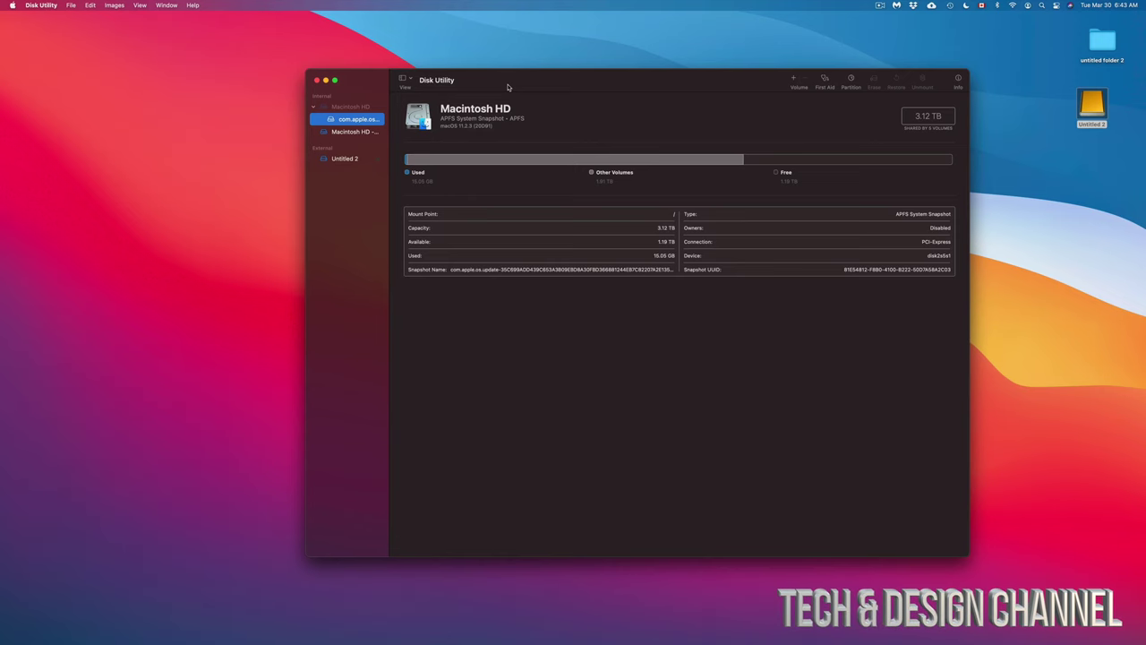
{"action": "mouse_move", "coordinate": [507, 87]}
{"action": "left_mouse_down"}
{"action": "mouse_move", "coordinate": [498, 87]}
{"action": "mouse_move", "coordinate": [521, 96]}
{"action": "left_mouse_up"}
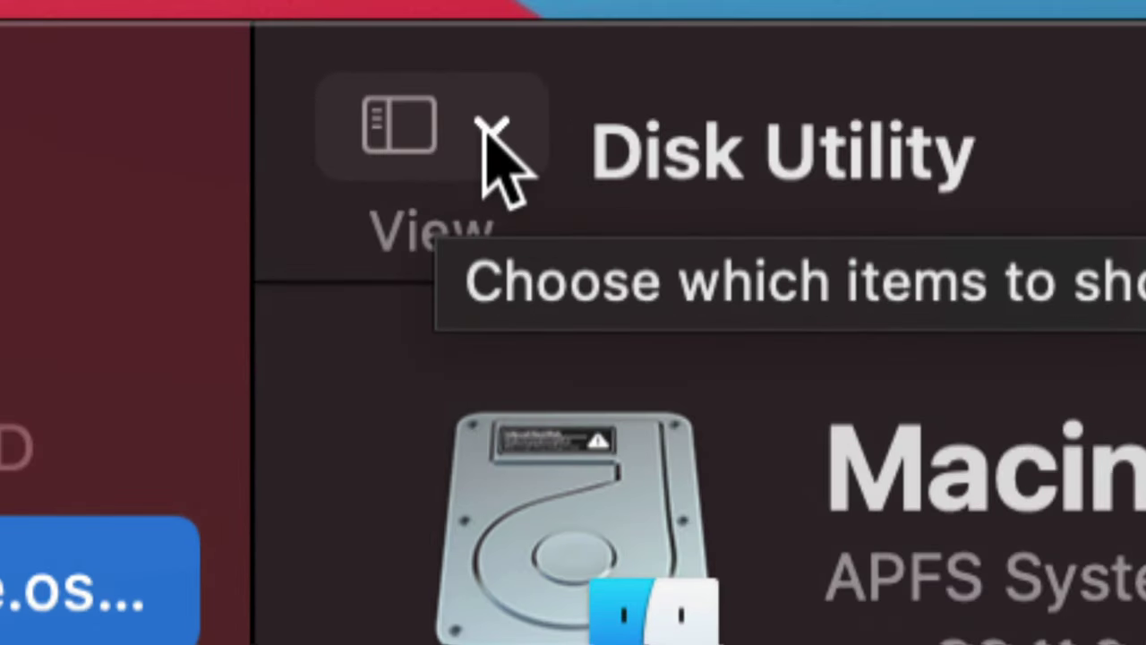
{"action": "left_click", "coordinate": [473, 135]}
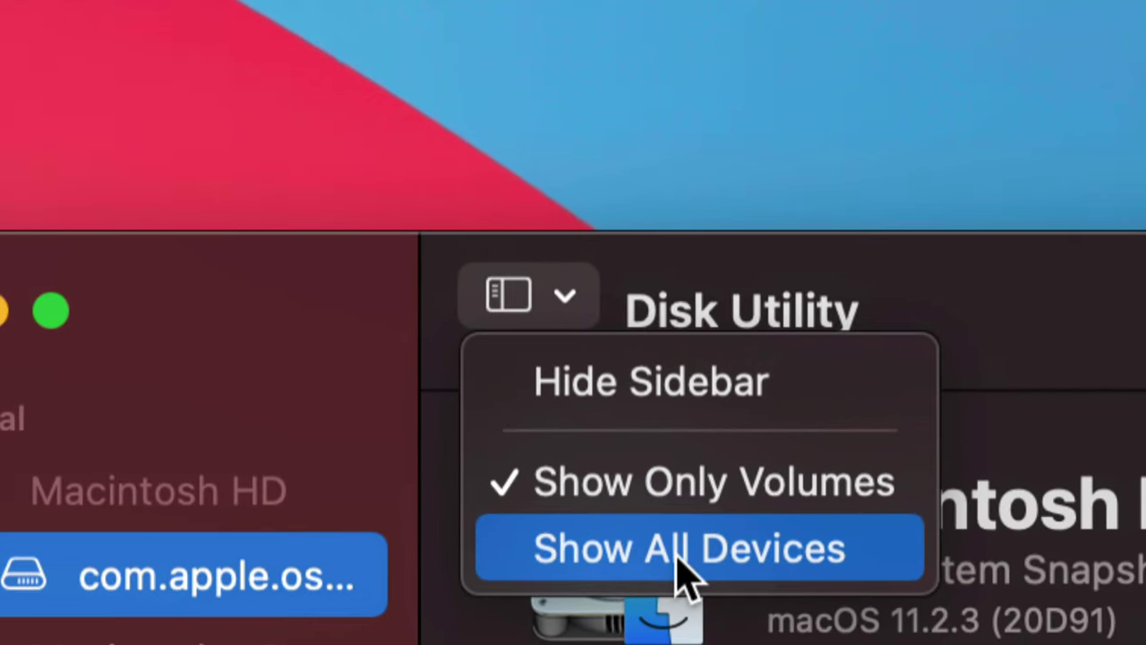
{"action": "left_click", "coordinate": [669, 569]}
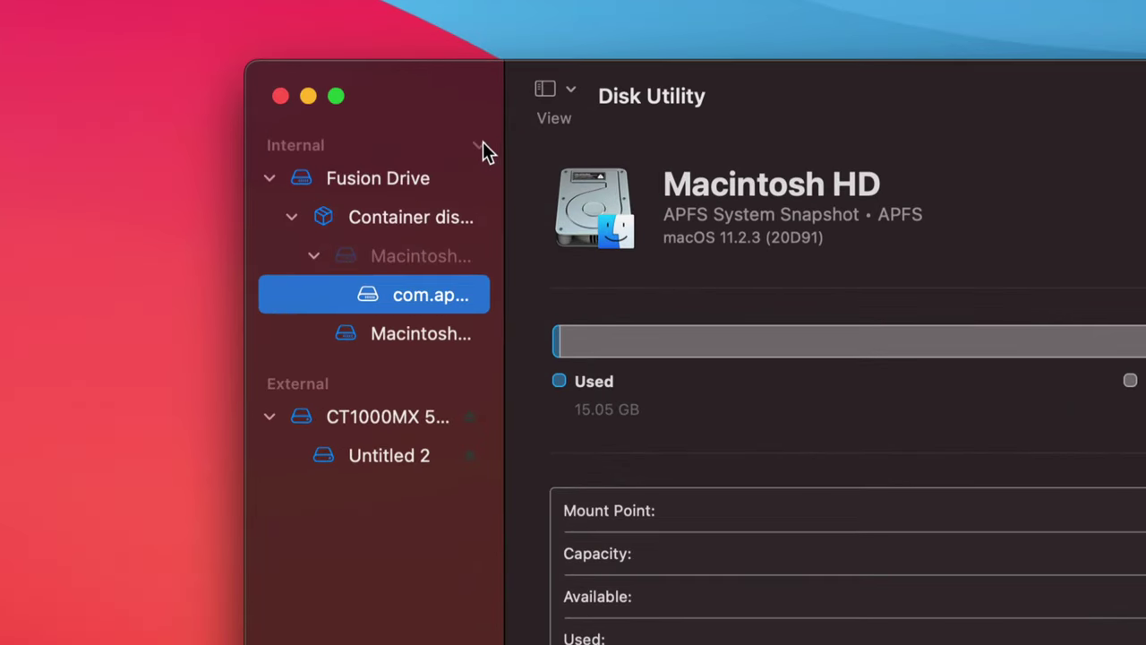
- Collapse the internal drives in the sidebar, keep the external drives expanded, and reposition the window on the desktop
{"action": "left_click", "coordinate": [479, 146]}
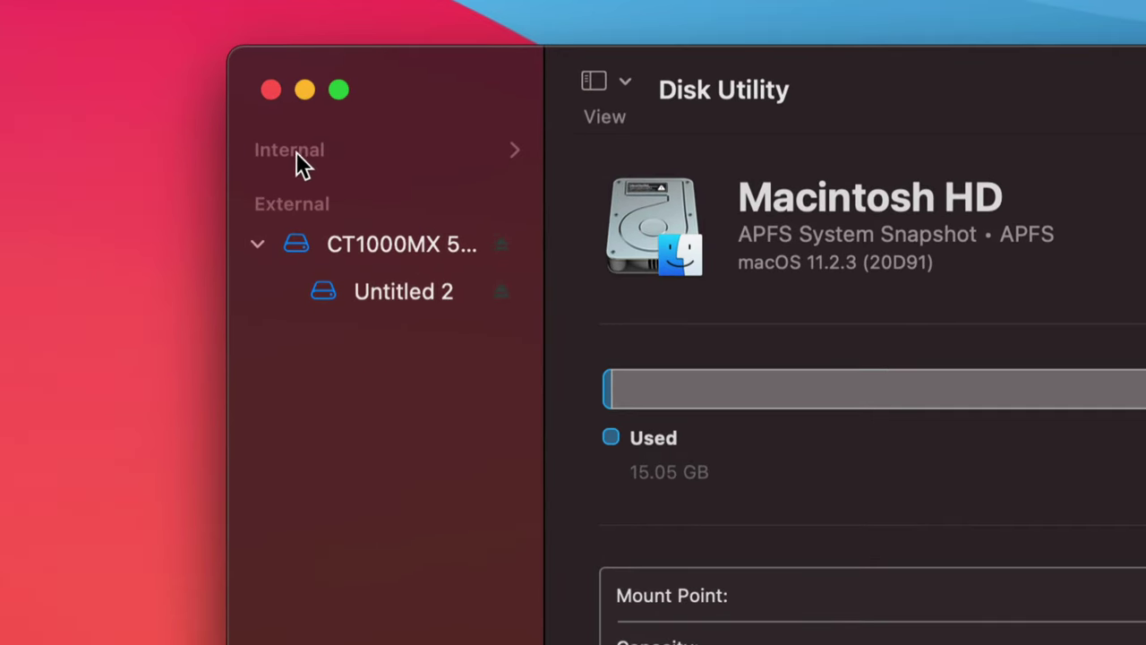
{"action": "left_click", "coordinate": [515, 150]}
{"action": "left_click", "coordinate": [516, 152]}
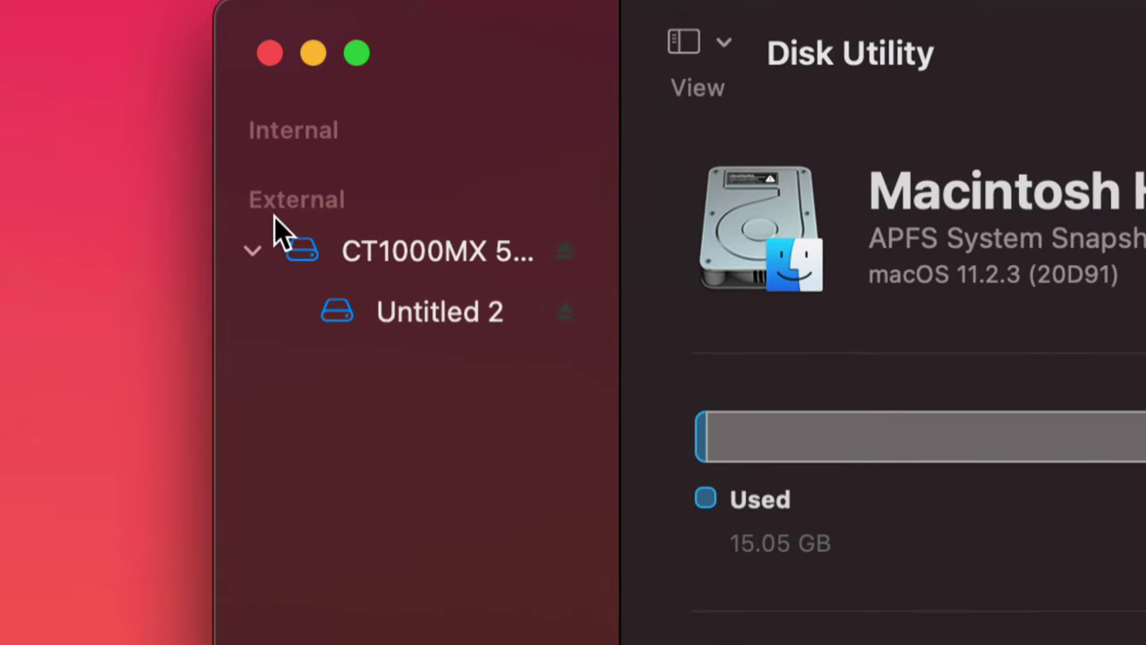
{"action": "mouse_move", "coordinate": [317, 201]}
{"action": "left_click", "coordinate": [571, 198]}
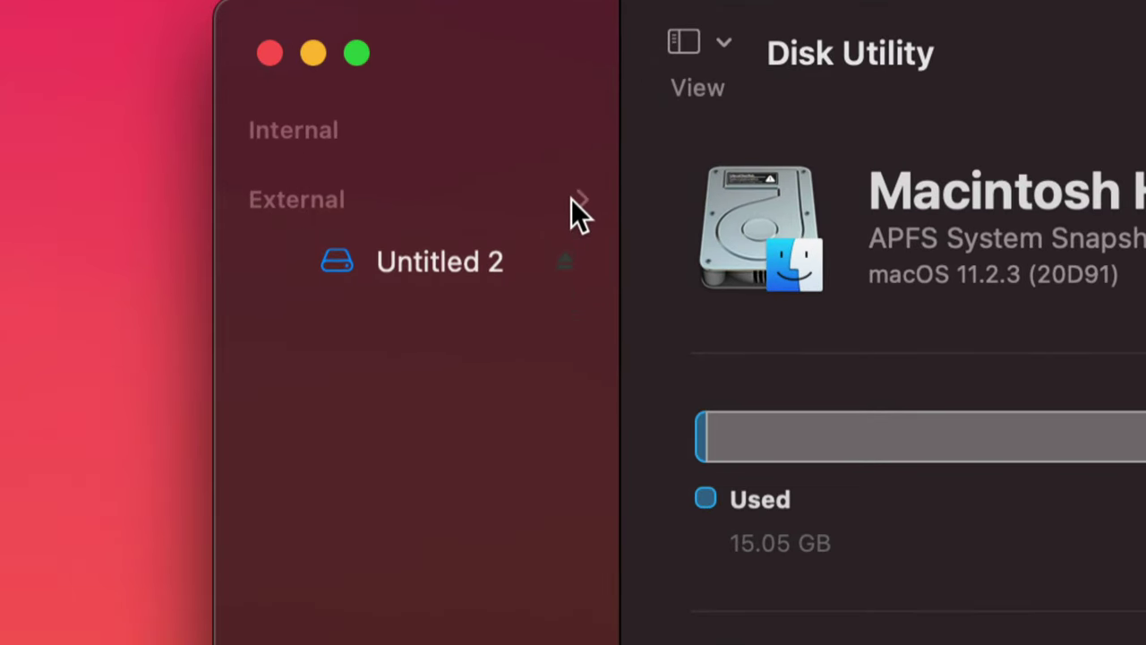
{"action": "left_click", "coordinate": [571, 199]}
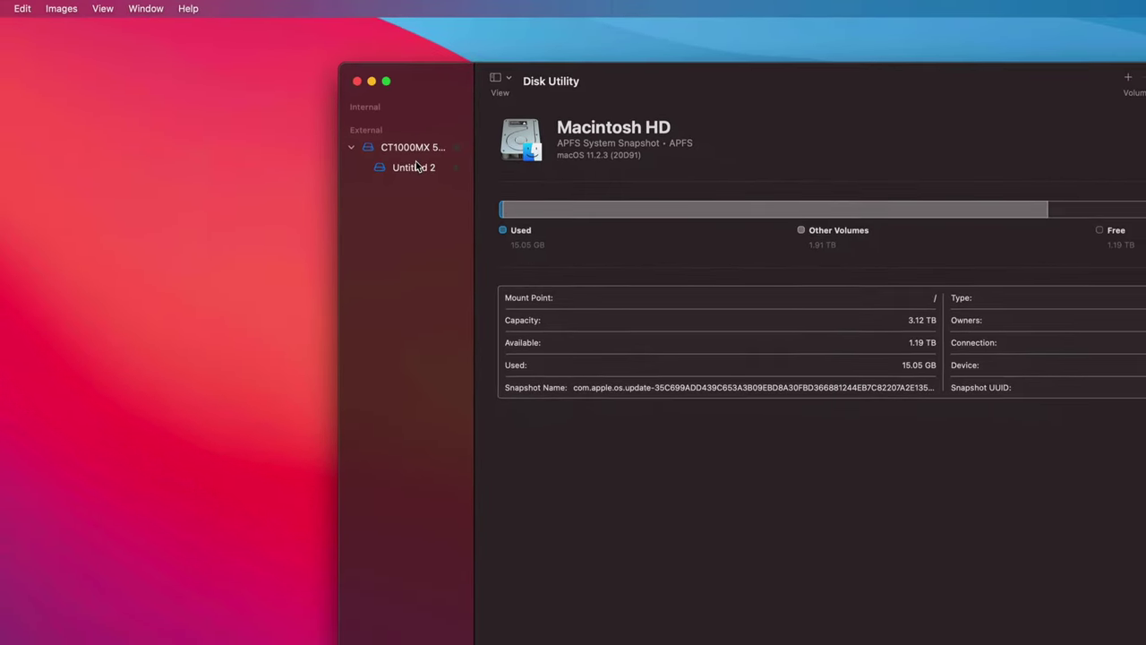
{"action": "left_click_drag", "start_coordinate": [458, 87], "coordinate": [336, 111]}
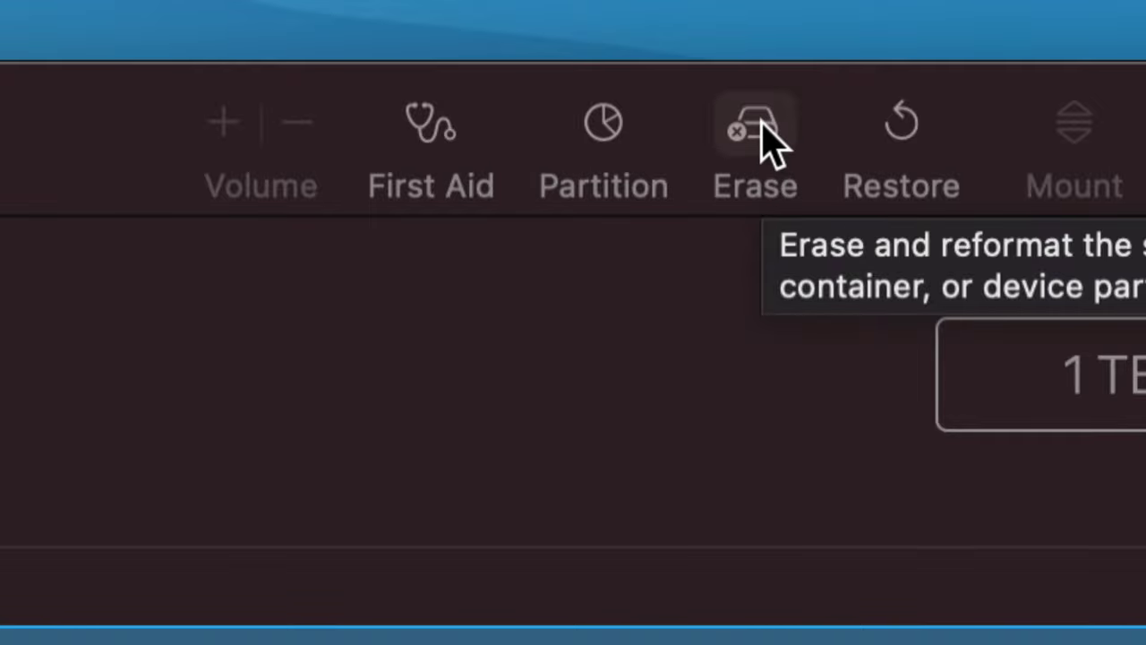
- Start erasing the CT1000MX 500SSD1 Media device and name the new volume External SSD
{"action": "left_click", "coordinate": [761, 135]}
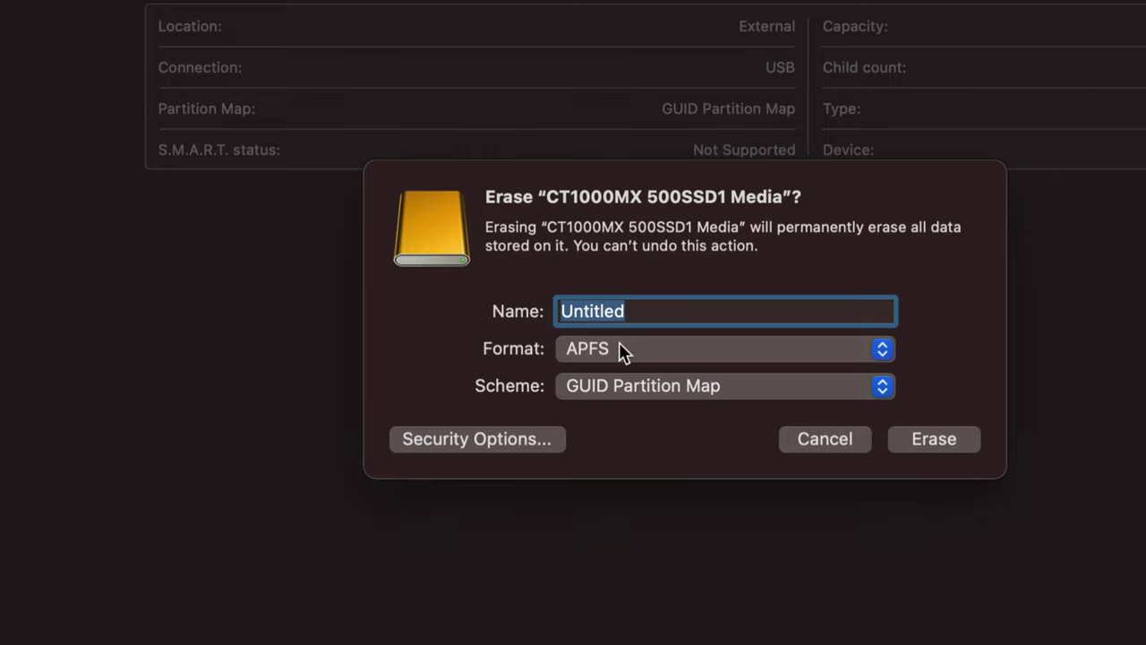
{"action": "left_click", "coordinate": [659, 313]}
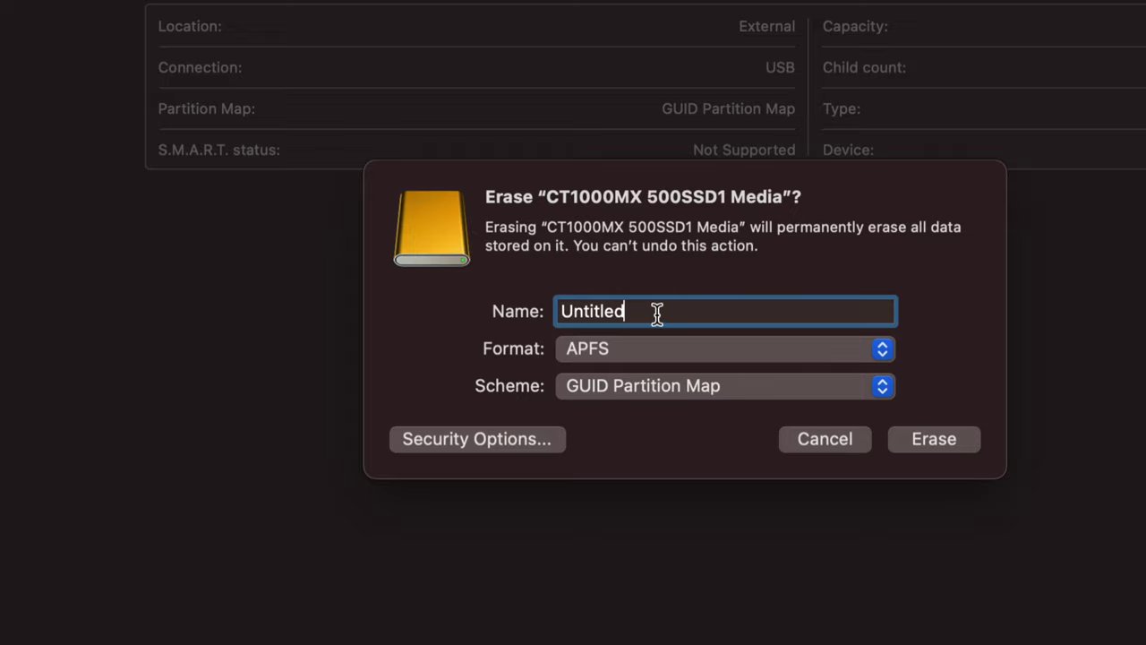
{"action": "left_click_drag", "start_coordinate": [650, 311], "coordinate": [552, 314]}
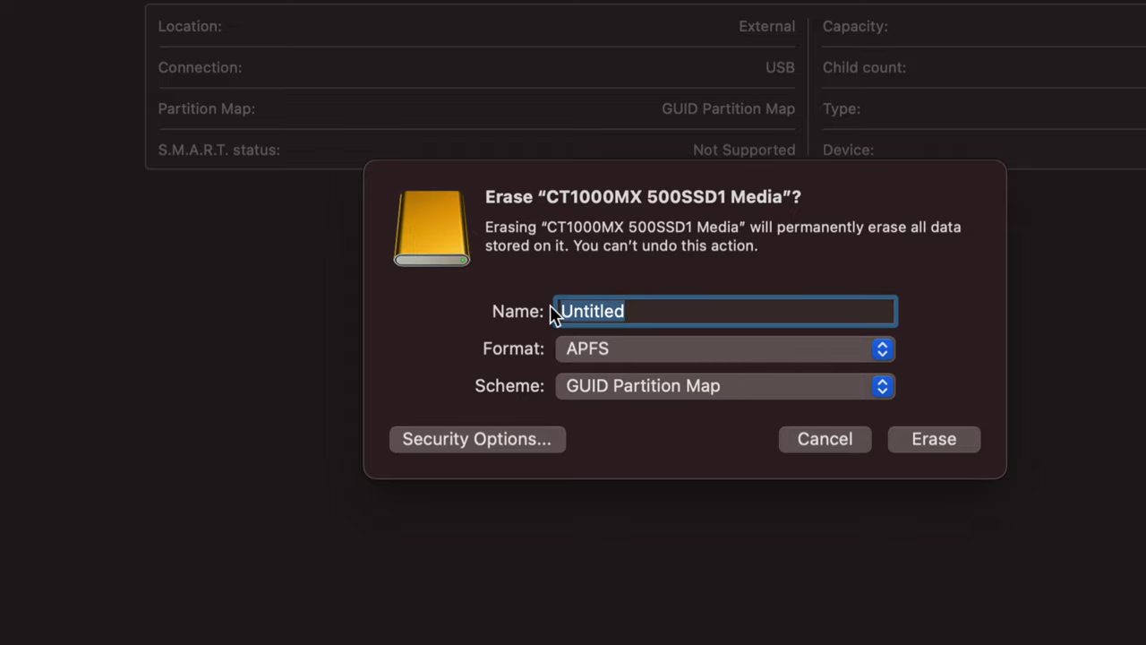
{"action": "type", "text": "MA"}
{"action": "key", "text": "BackSpace"}
{"action": "key", "text": "BackSpace"}
{"action": "type", "text": "External HD"}
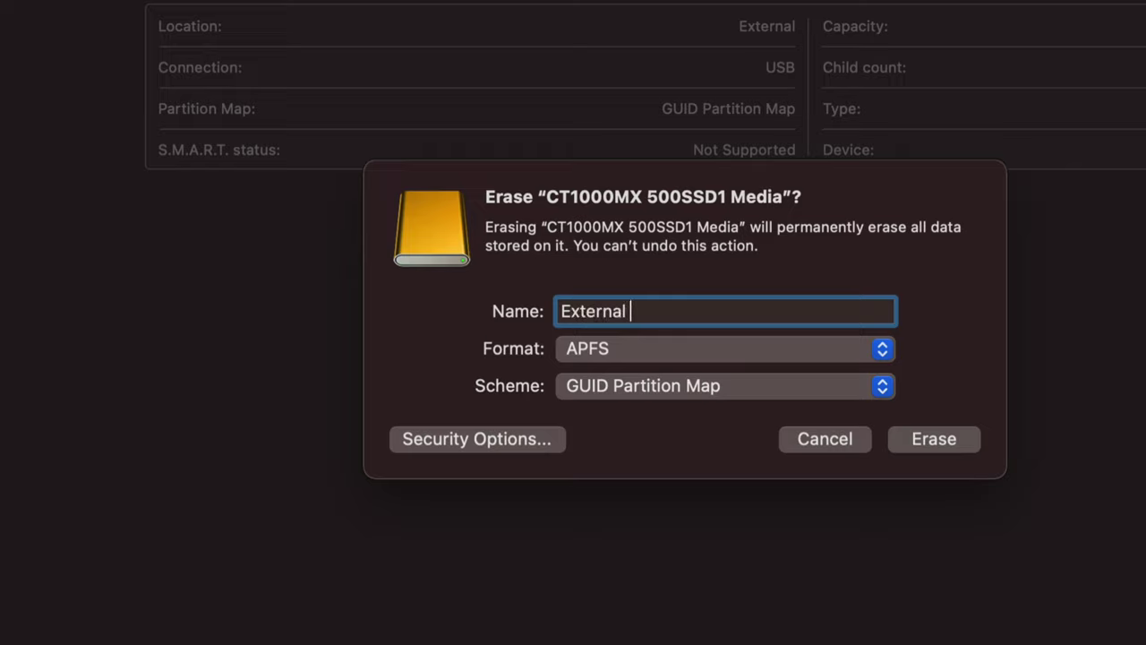
{"action": "type", "text": "D"}
{"action": "key", "text": "BackSpace"}
{"action": "key", "text": "BackSpace"}
{"action": "key", "text": "BackSpace"}
{"action": "type", "text": "SSD"}
- Set the erase format to ExFAT and the scheme to GUID Partition Map
{"action": "left_click", "coordinate": [732, 350]}
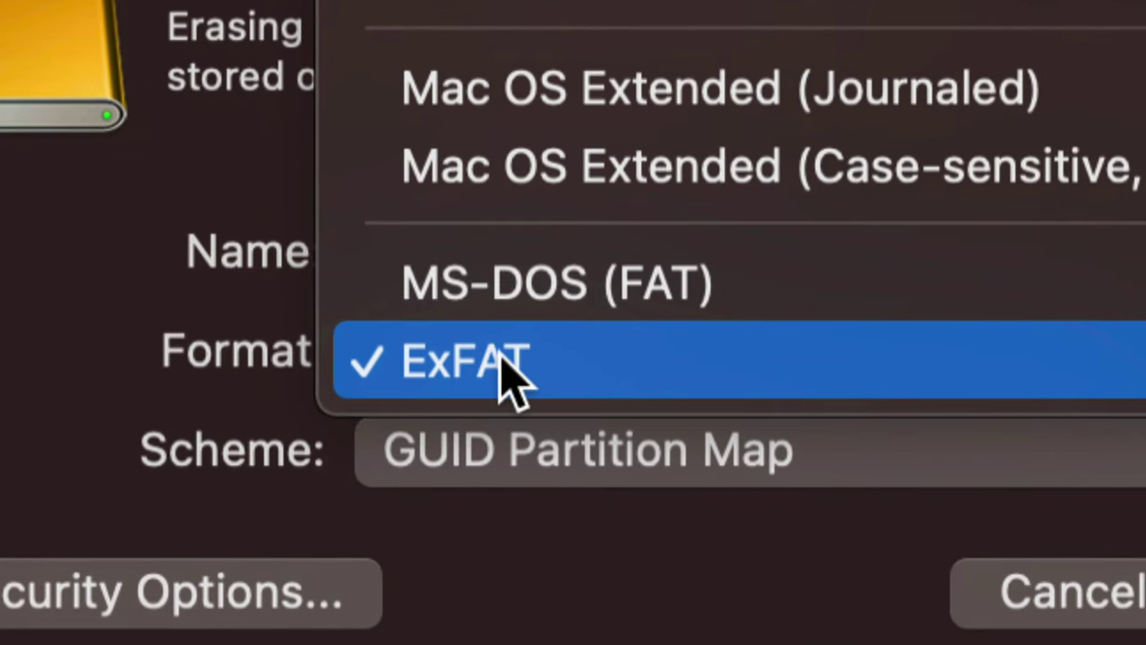
{"action": "left_click", "coordinate": [556, 371]}
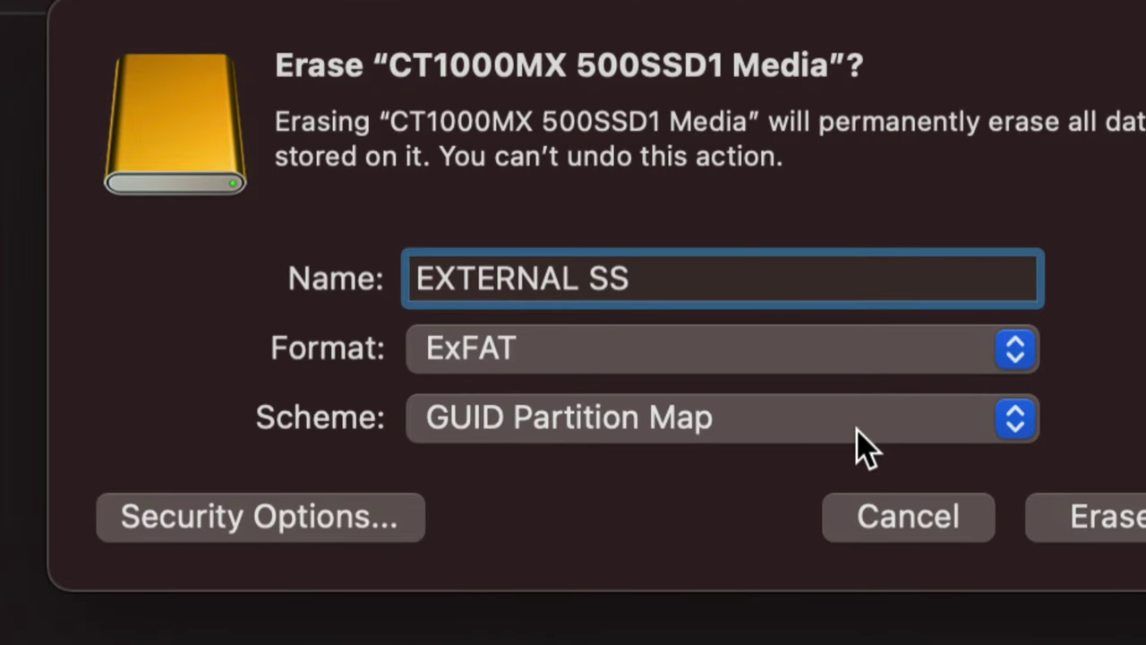
{"action": "left_click", "coordinate": [795, 435]}
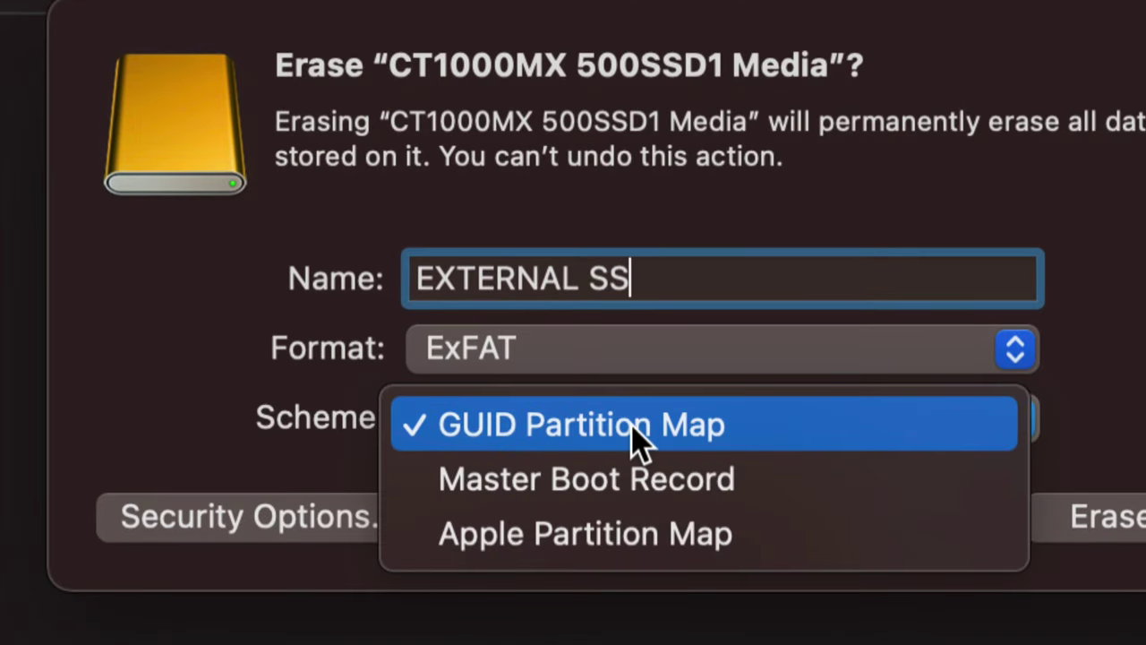
{"action": "left_click", "coordinate": [632, 426]}
{"action": "left_click", "coordinate": [609, 428]}
{"action": "left_click", "coordinate": [609, 437]}
{"action": "left_click", "coordinate": [605, 448]}
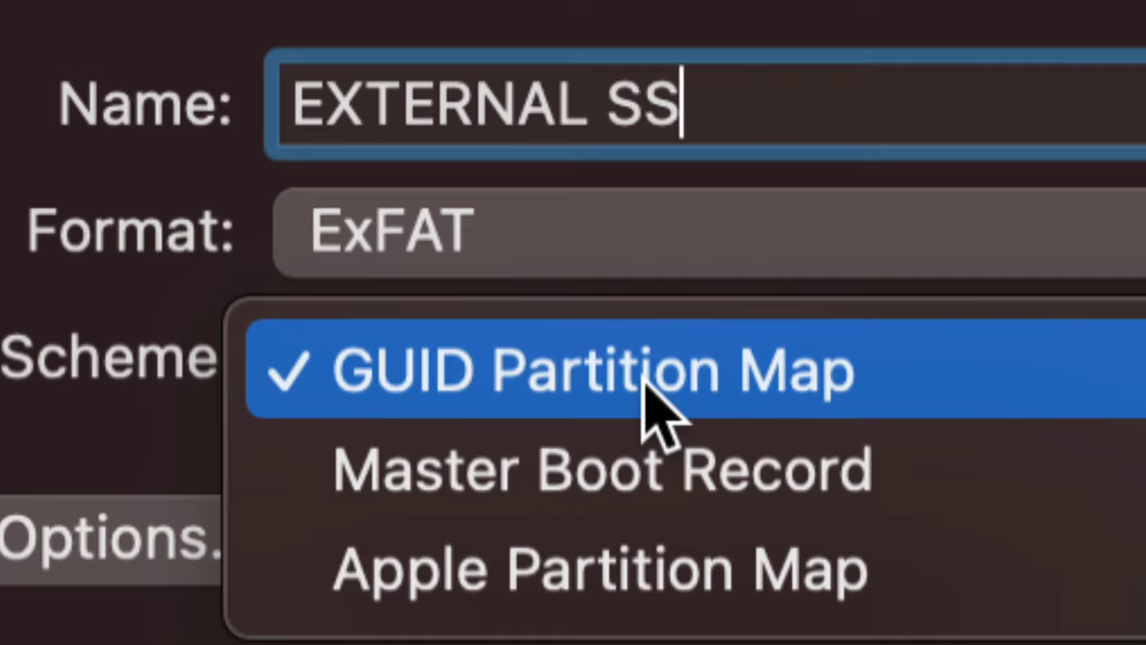
{"action": "left_click", "coordinate": [643, 383]}
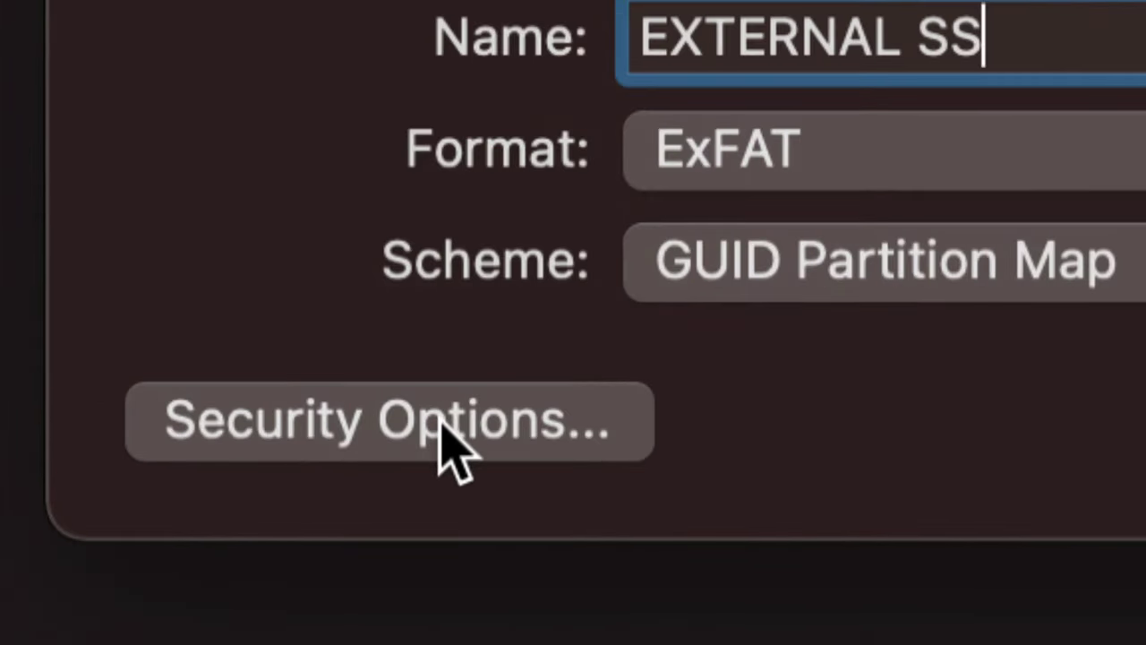
- Review each security erase level up to Most Secure, then return to Fastest and accept it
{"action": "left_click", "coordinate": [445, 423]}
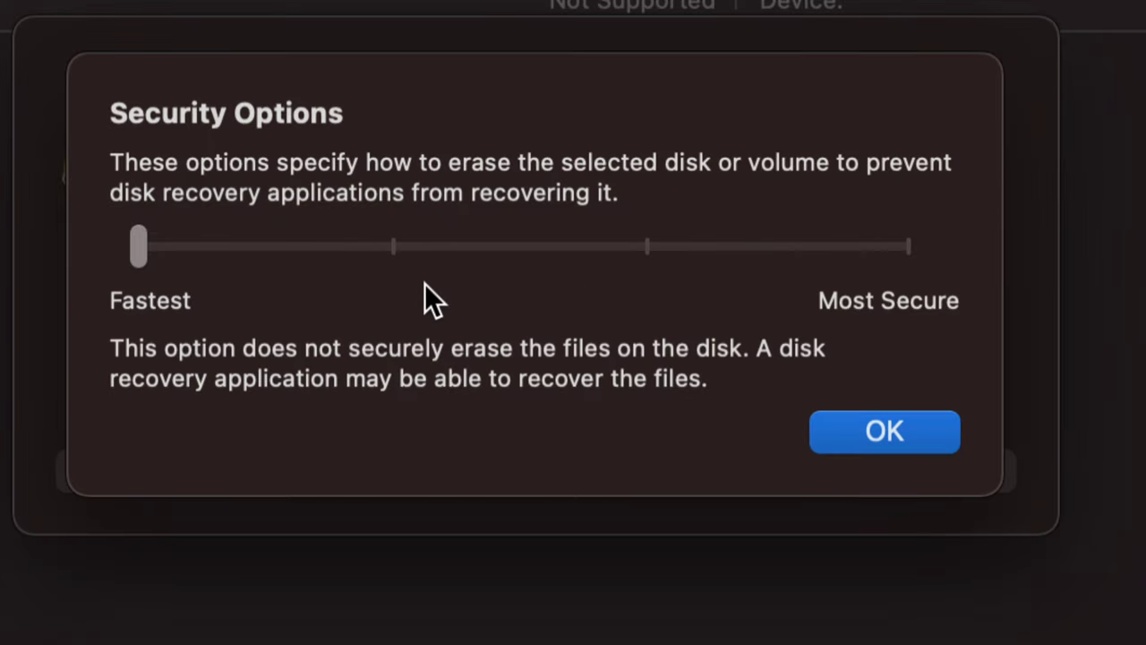
{"action": "left_click", "coordinate": [392, 245]}
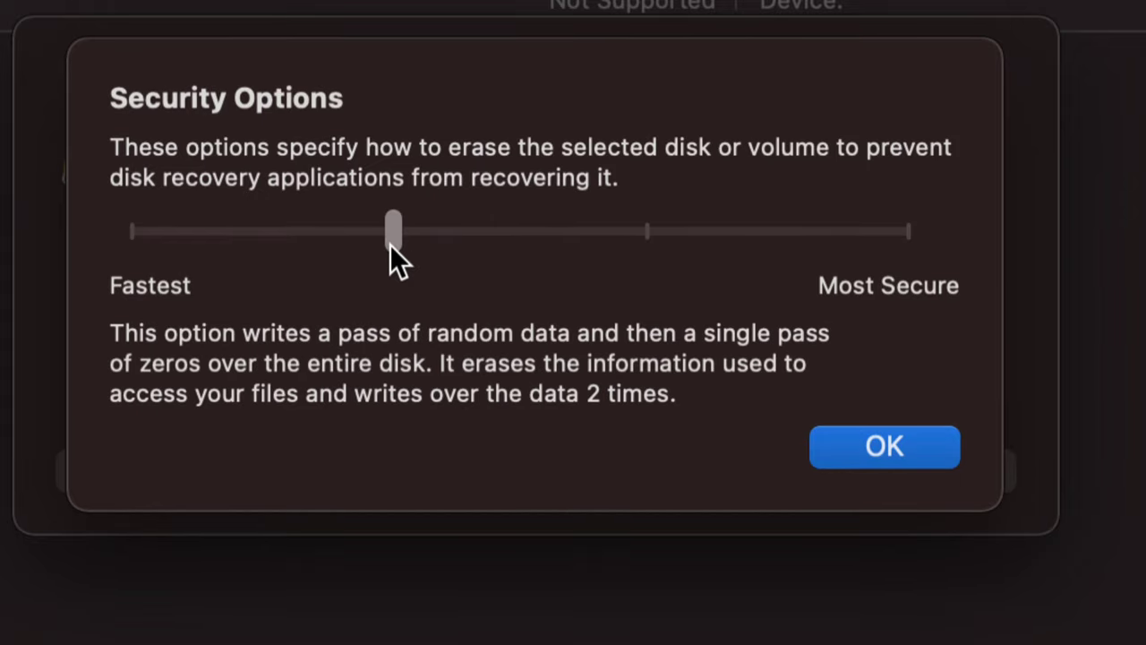
{"action": "left_click_drag", "start_coordinate": [391, 245], "coordinate": [645, 245]}
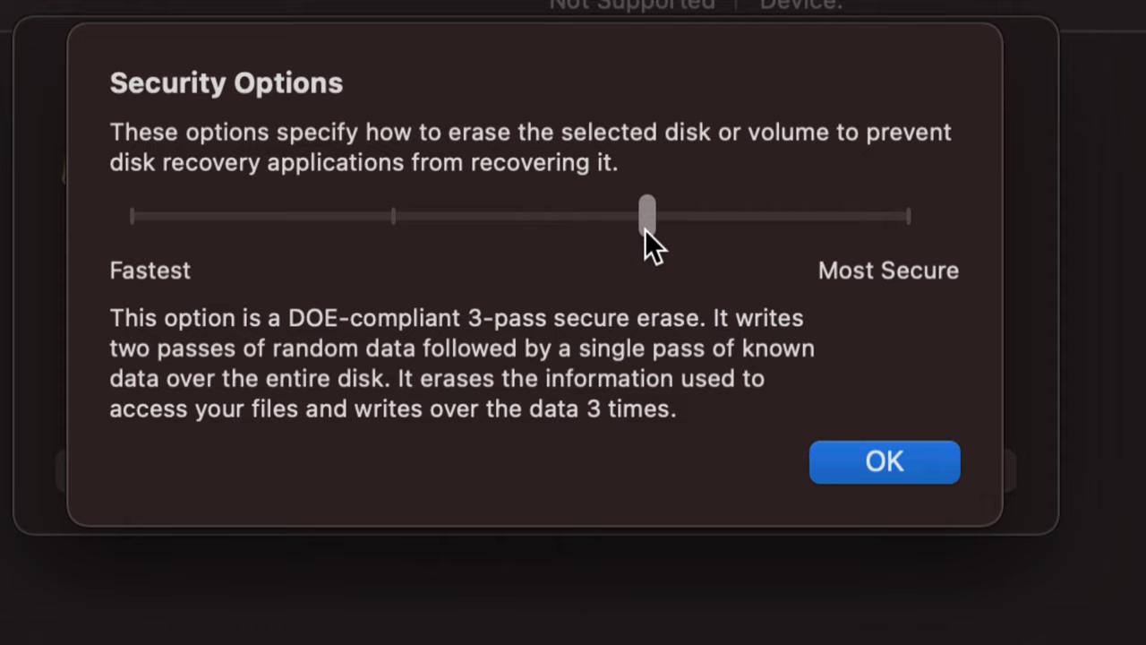
{"action": "left_click_drag", "start_coordinate": [646, 231], "coordinate": [904, 235]}
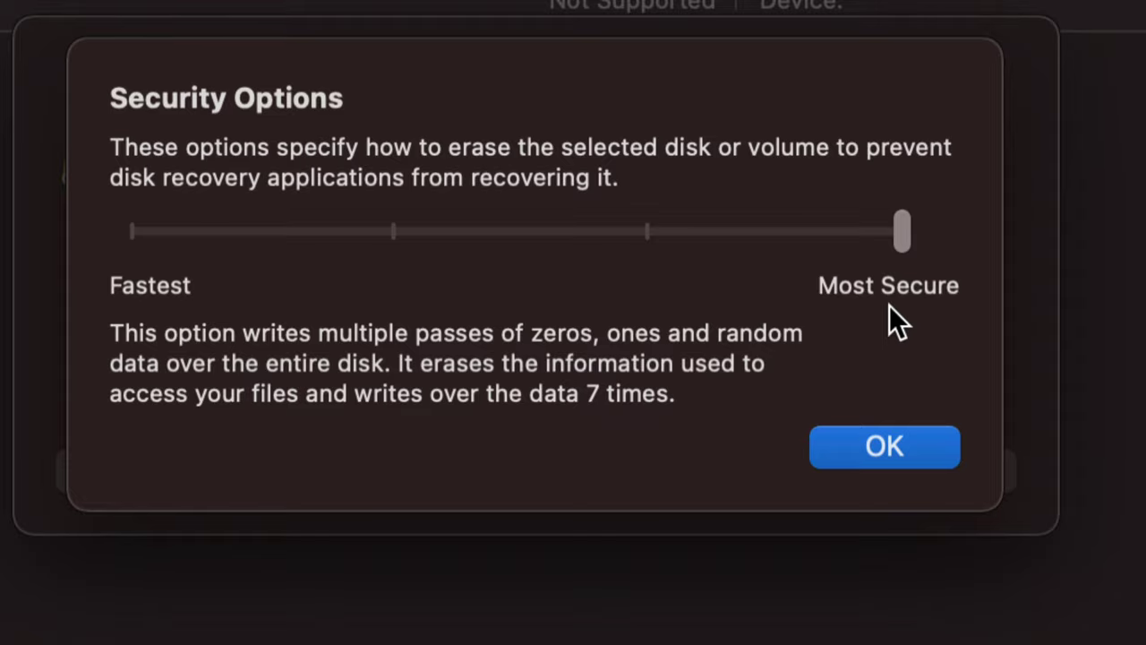
{"action": "left_click", "coordinate": [137, 231]}
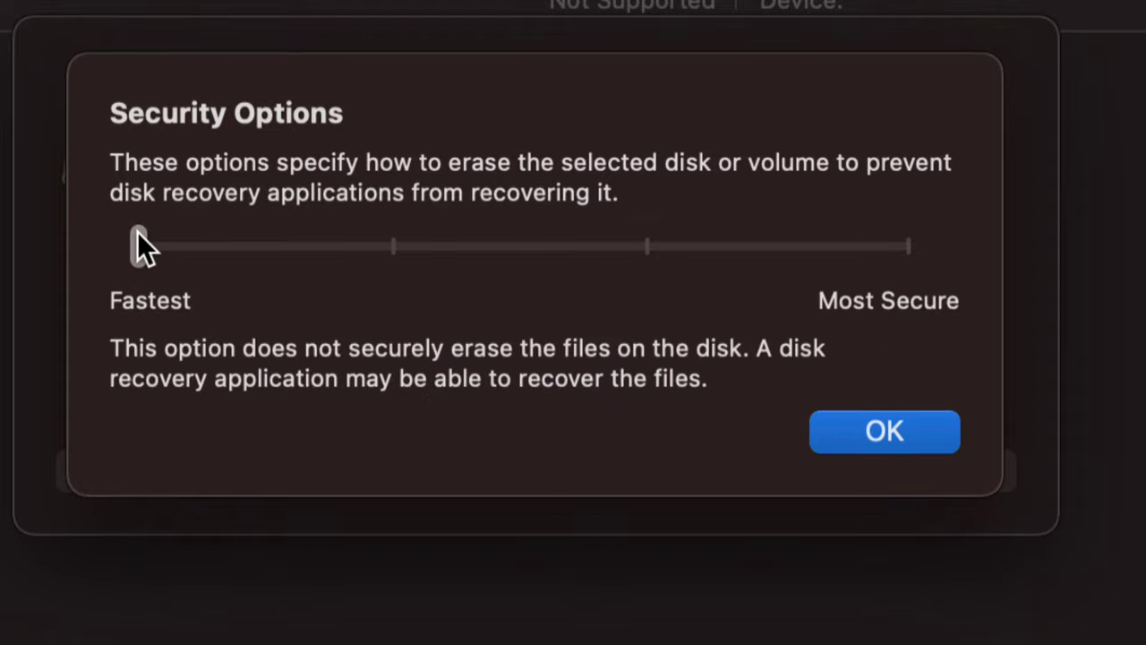
{"action": "left_click", "coordinate": [925, 429]}
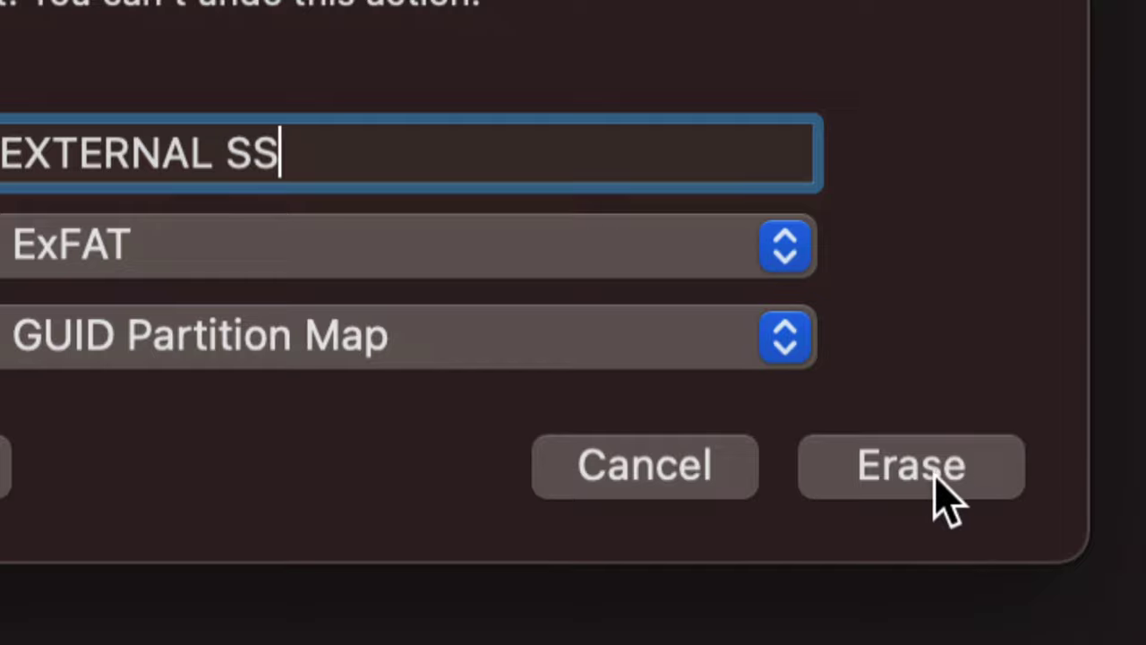
- Erase the CT1000MX 500SSD1 Media drive with the chosen settings and dismiss the finished erase report
{"action": "left_click", "coordinate": [935, 474]}
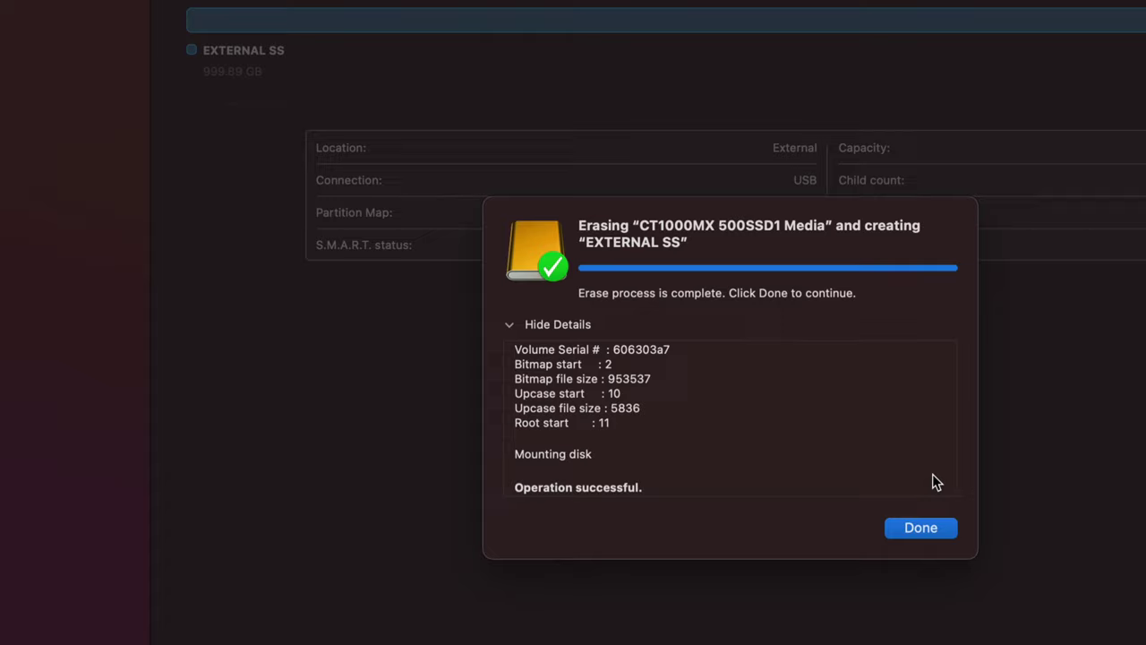
{"action": "left_click", "coordinate": [938, 529]}
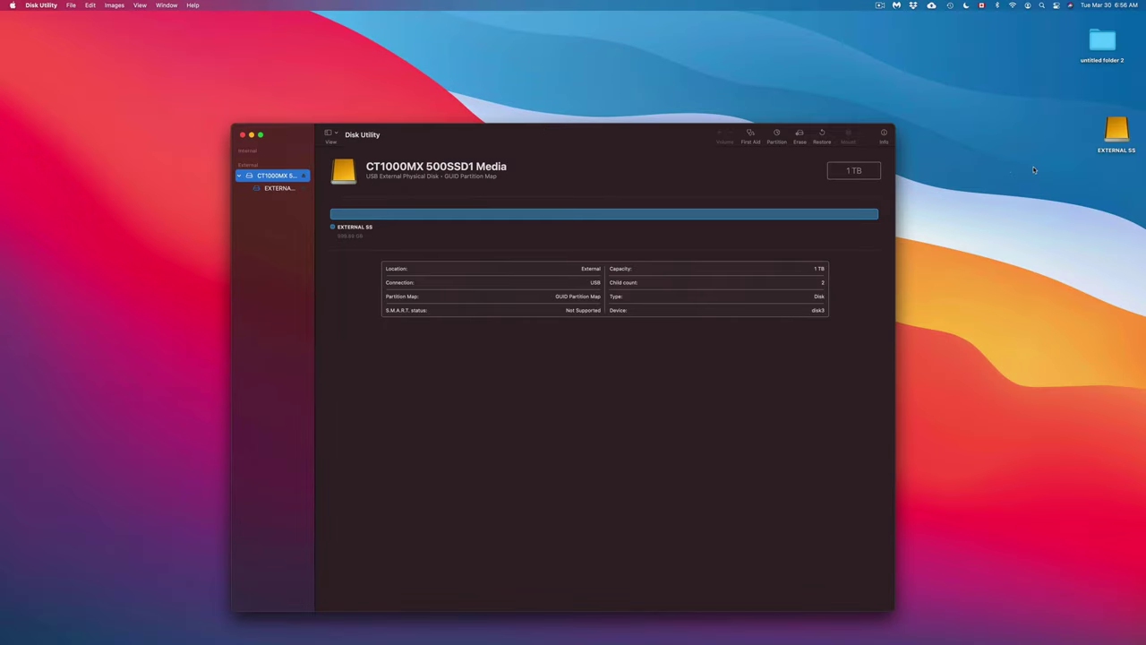
- Reposition the EXTERNAL SS drive on the desktop, open it in Finder, and move its window clear of Disk Utility
{"action": "left_click_drag", "start_coordinate": [1124, 129], "coordinate": [1118, 106]}
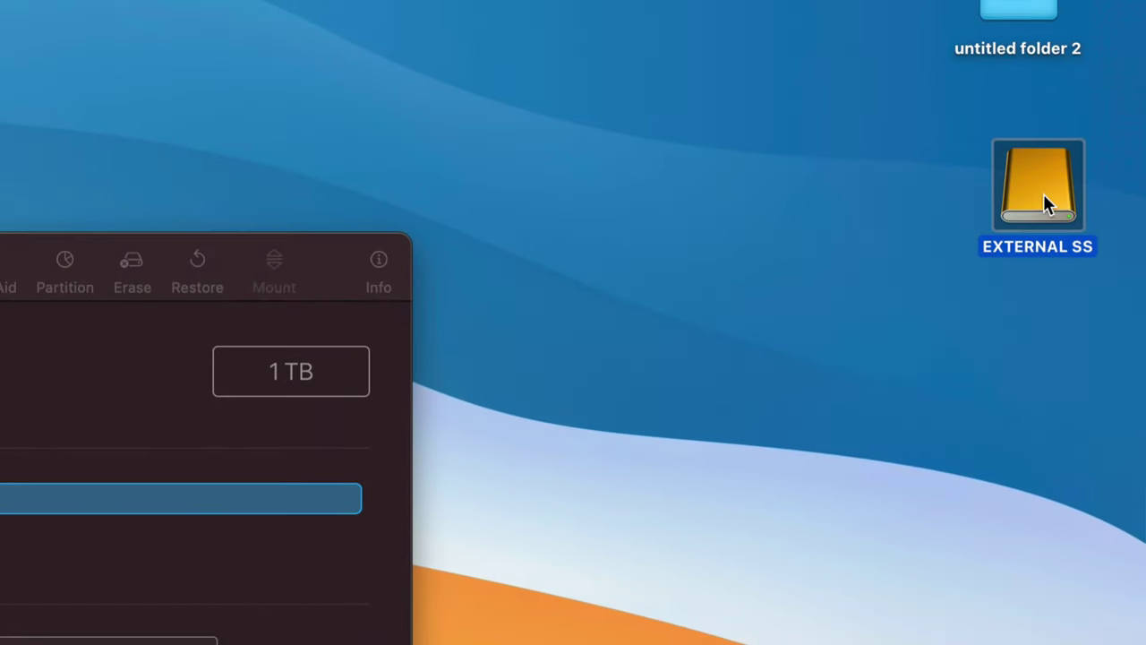
{"action": "double_click", "coordinate": [1043, 195]}
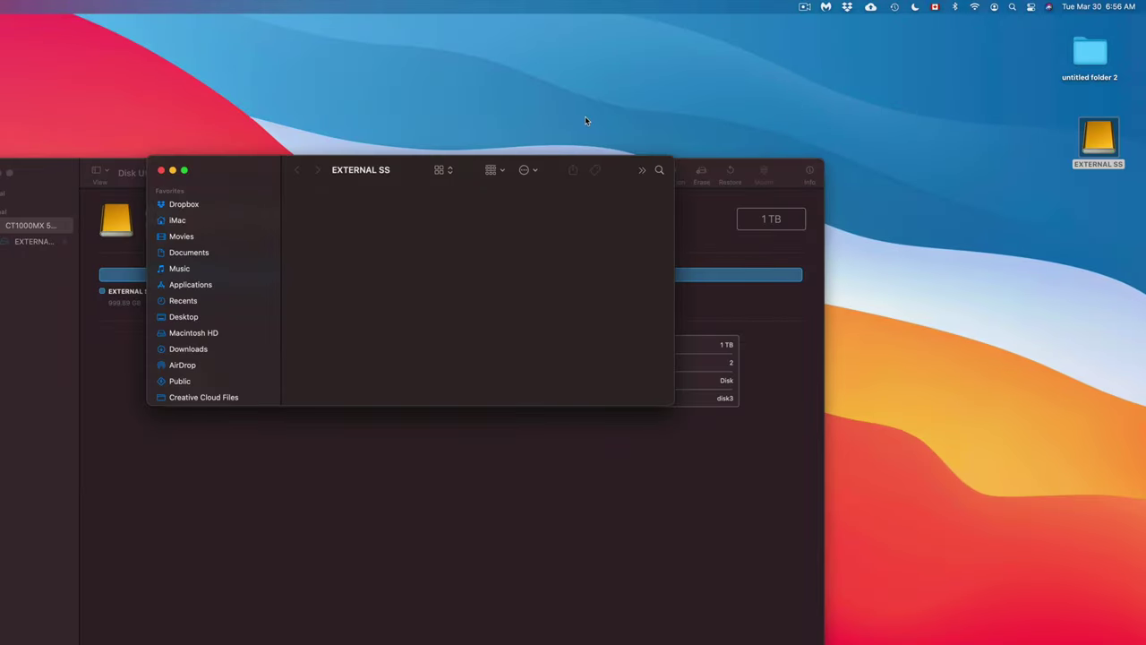
{"action": "left_click_drag", "start_coordinate": [260, 167], "coordinate": [609, 82]}
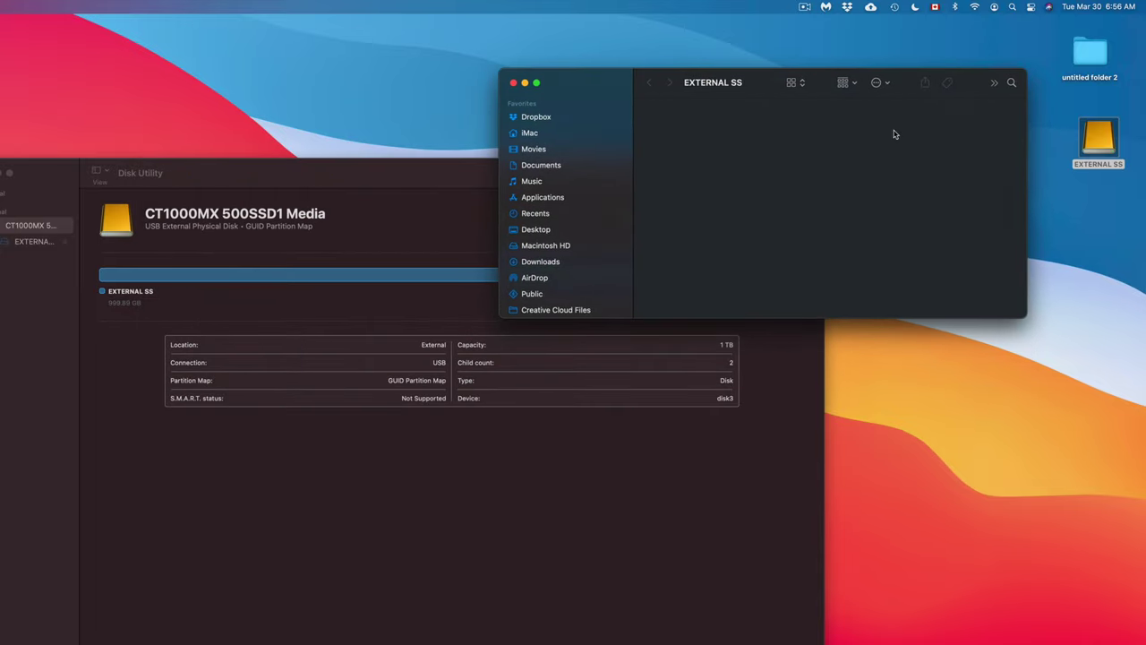
- Create a new untitled folder on the desktop and copy it onto the EXTERNAL SS drive
{"action": "right_click", "coordinate": [1081, 235]}
{"action": "left_click", "coordinate": [1066, 236]}
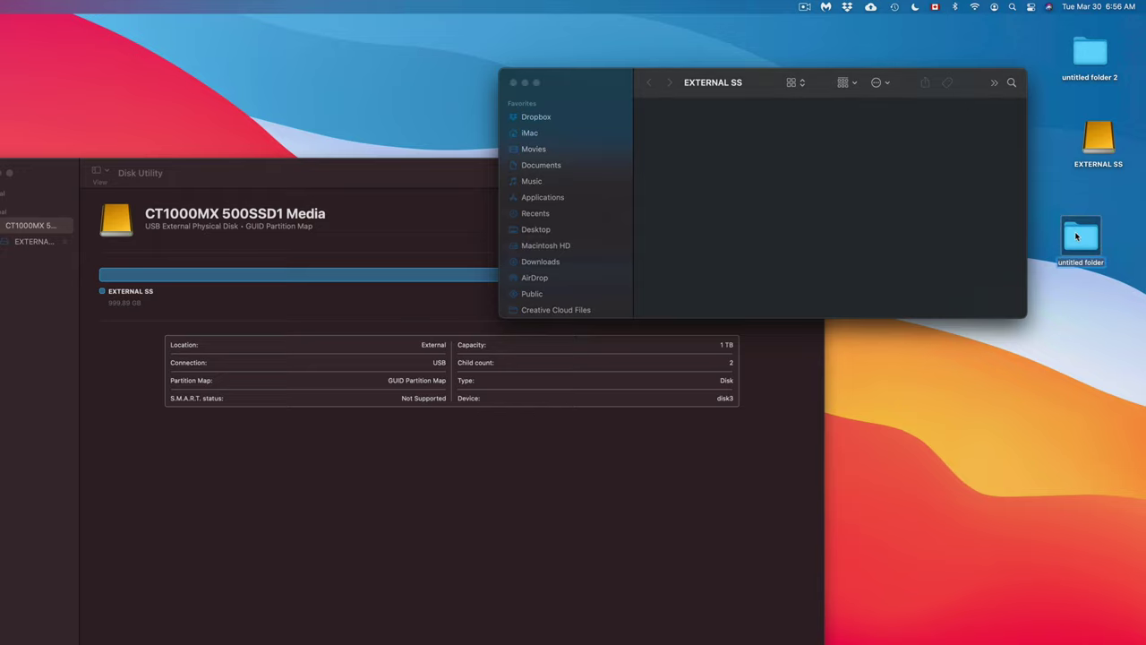
{"action": "key", "text": "super+Tab"}
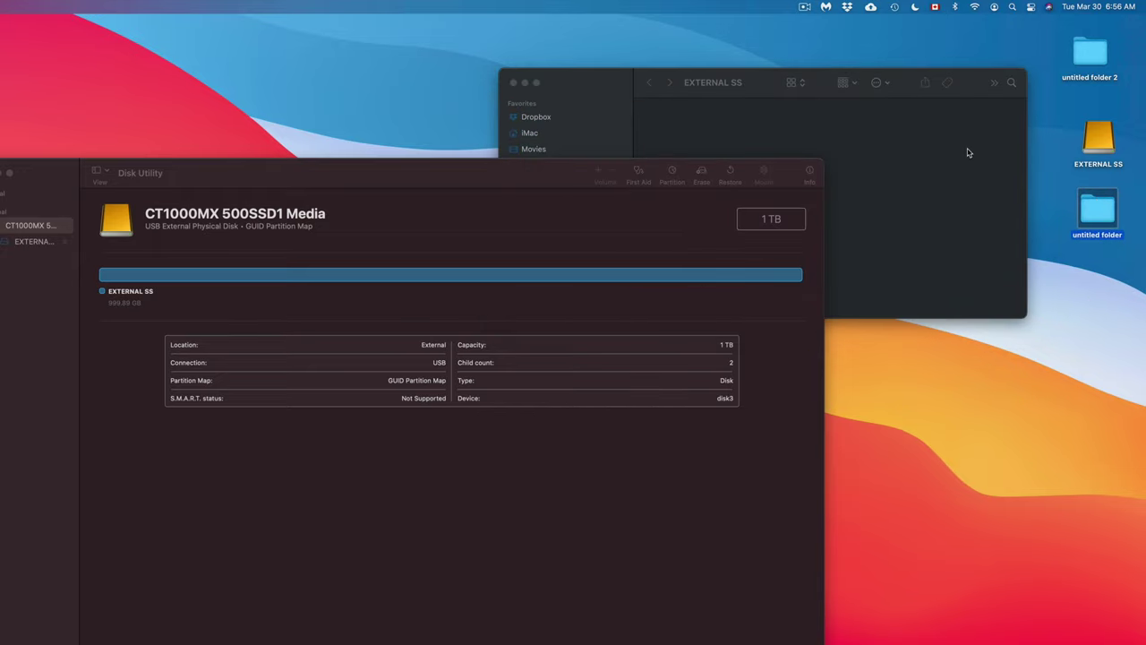
{"action": "left_click", "coordinate": [974, 155]}
{"action": "left_click_drag", "start_coordinate": [554, 83], "coordinate": [583, 119]}
{"action": "left_click_drag", "start_coordinate": [1110, 217], "coordinate": [721, 162]}
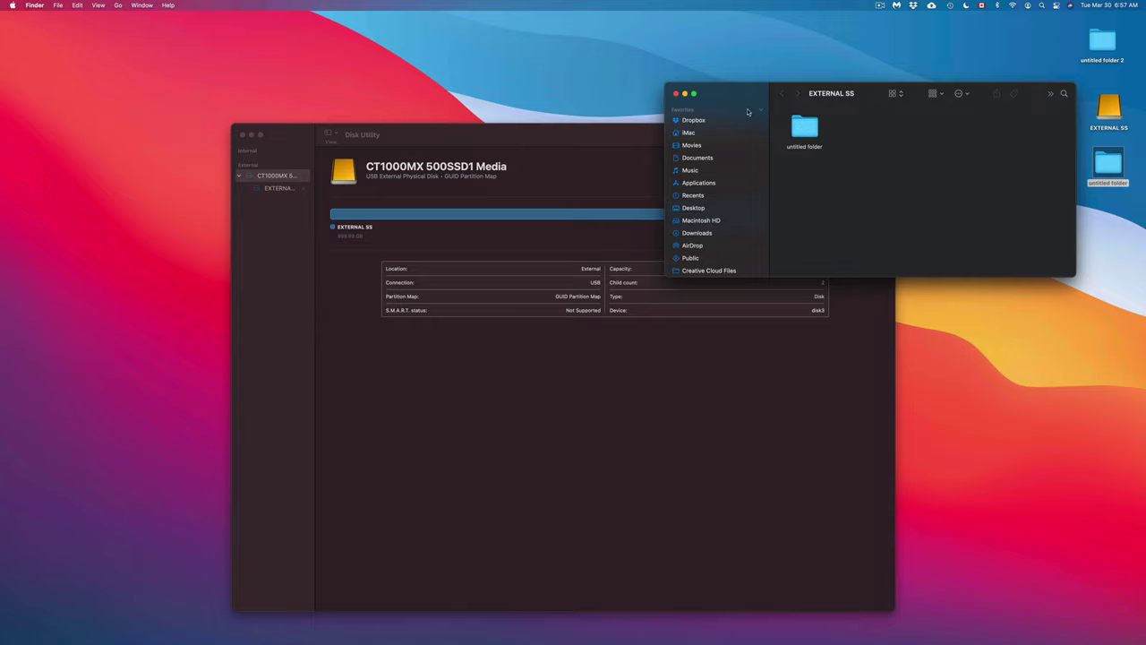
- Close the EXTERNAL SS window, switch back to Disk Utility, and collapse and re-expand the CT1000MX drive's volume list
{"action": "left_click", "coordinate": [676, 93]}
{"action": "left_click", "coordinate": [292, 134]}
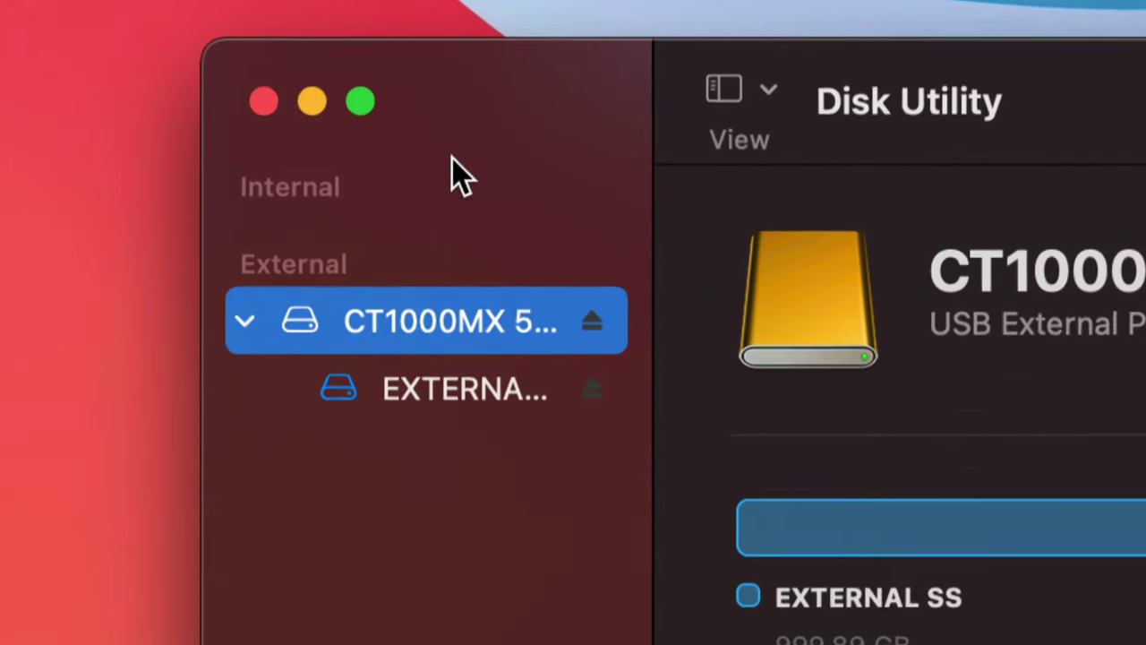
{"action": "left_click", "coordinate": [244, 320]}
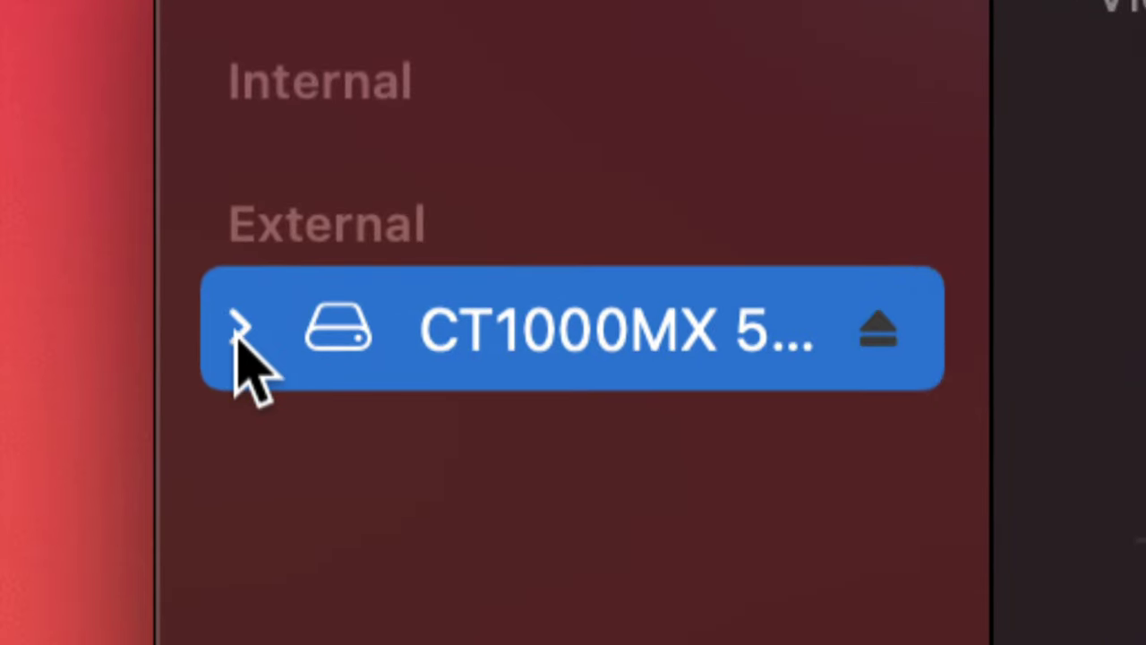
{"action": "left_click", "coordinate": [240, 327]}
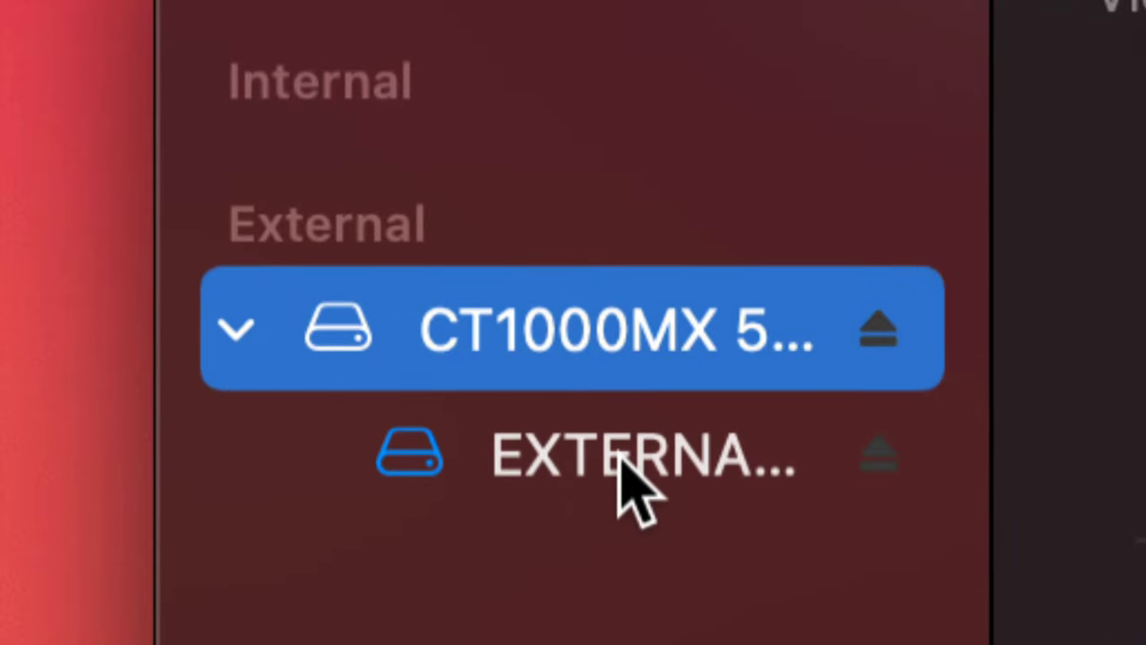
- Open partitioning for the CT1000MX 500SSD1 Media drive and set the EXTERNAL SS partition's format to Mac OS Extended (Journaled)
{"action": "left_click", "coordinate": [584, 459]}
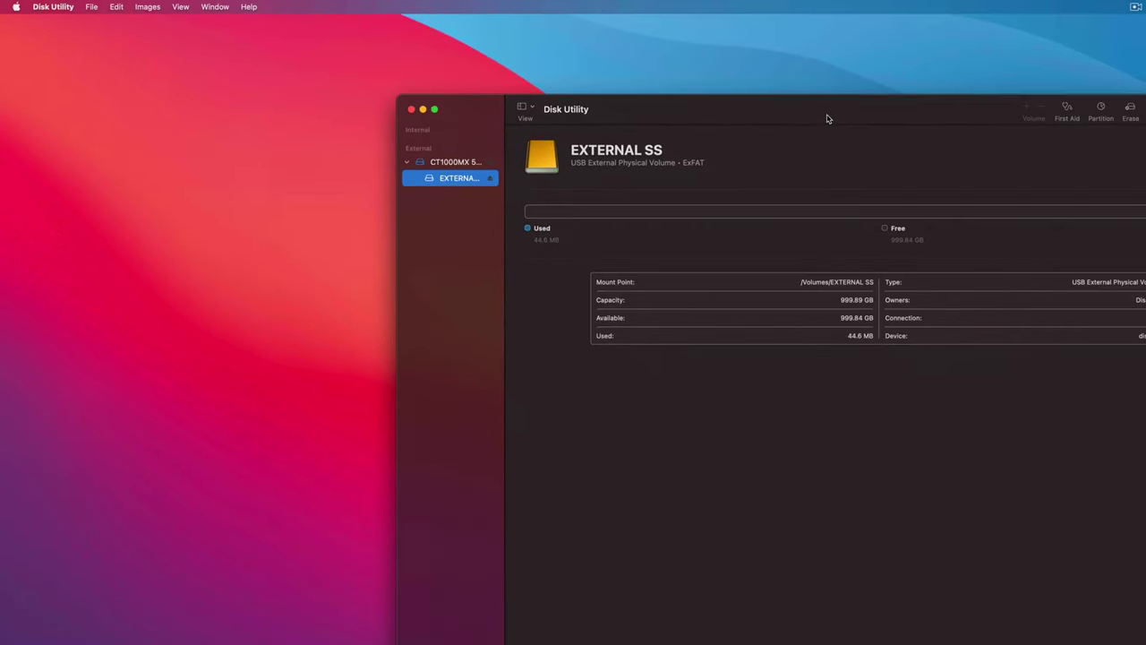
{"action": "double_click", "coordinate": [882, 177]}
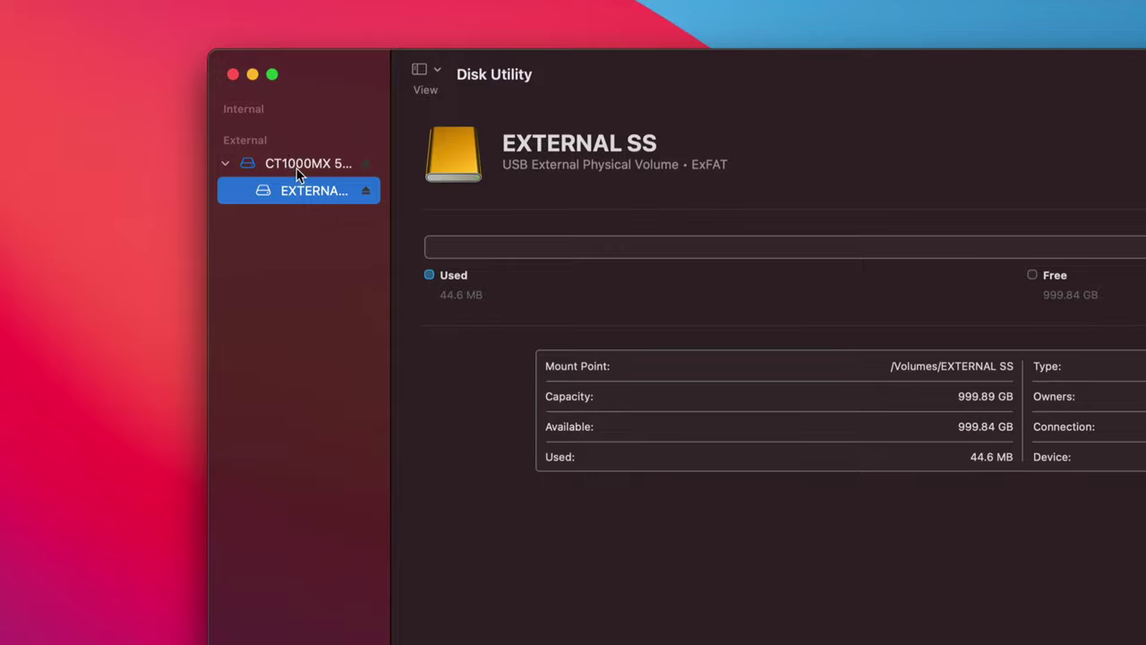
{"action": "left_click", "coordinate": [298, 168]}
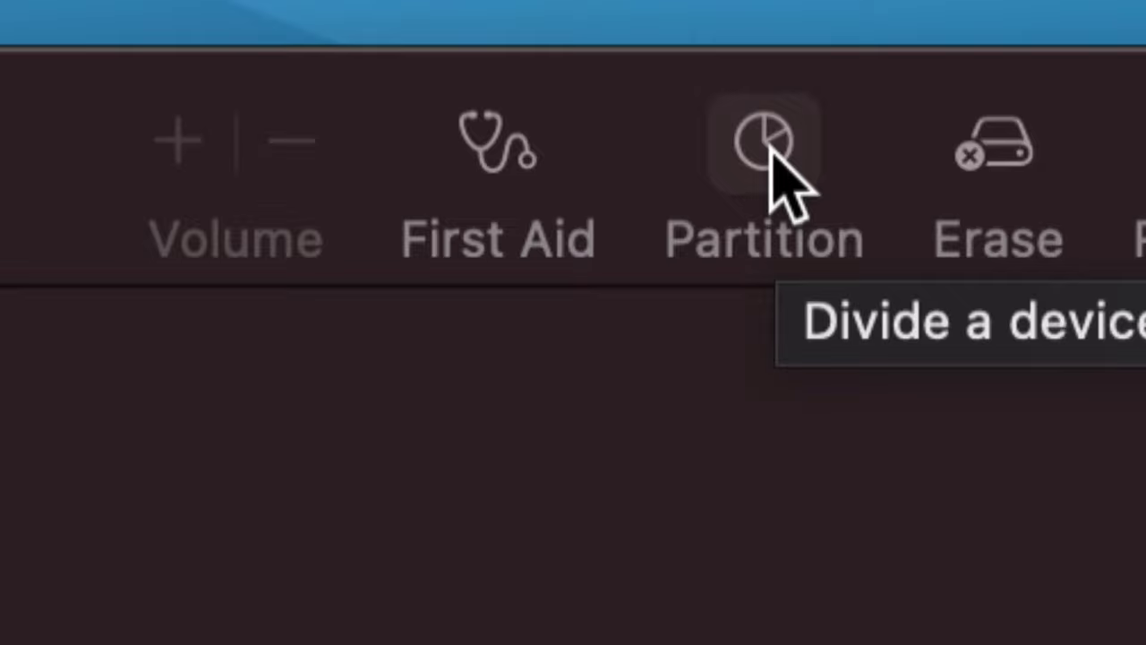
{"action": "left_click", "coordinate": [770, 150]}
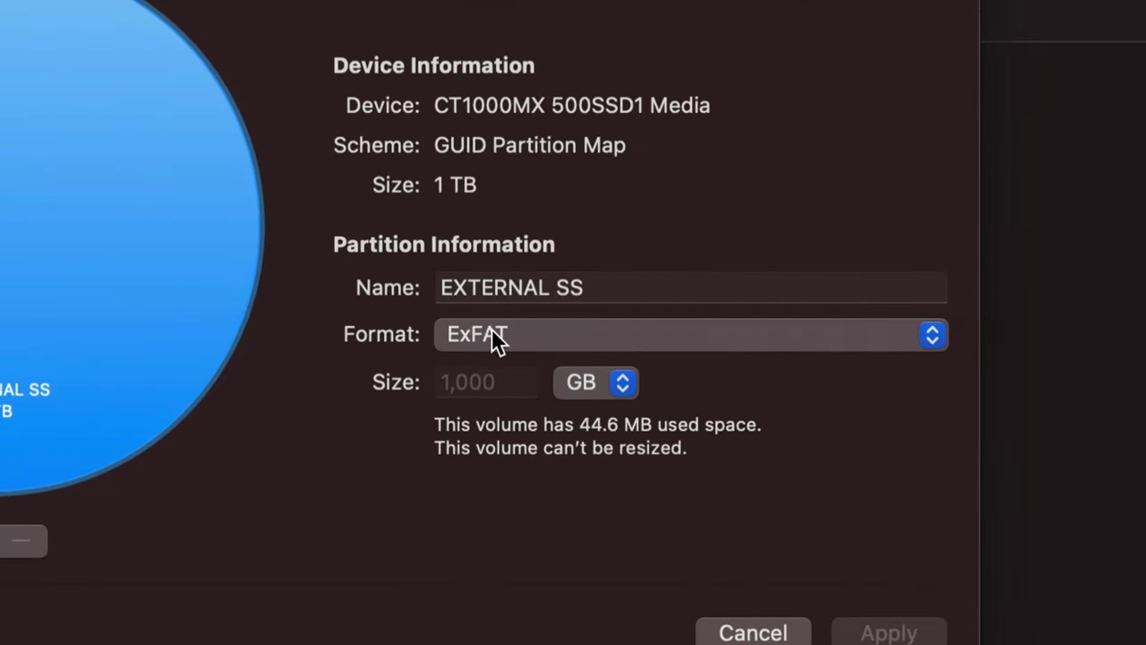
{"action": "left_click", "coordinate": [494, 338]}
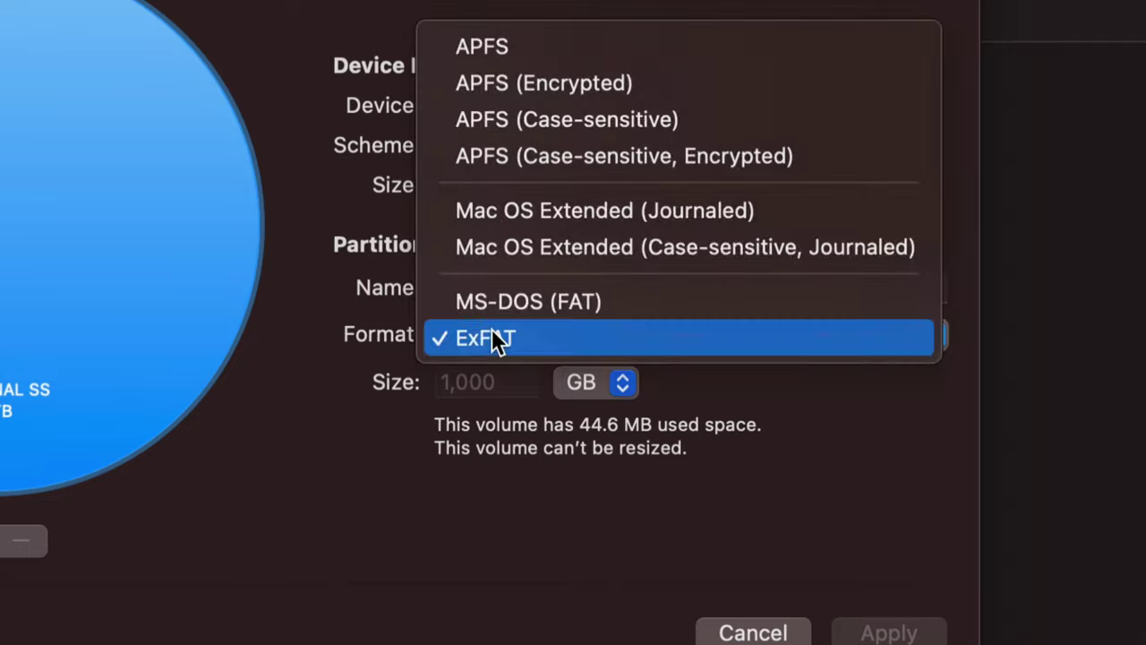
{"action": "left_click", "coordinate": [601, 224]}
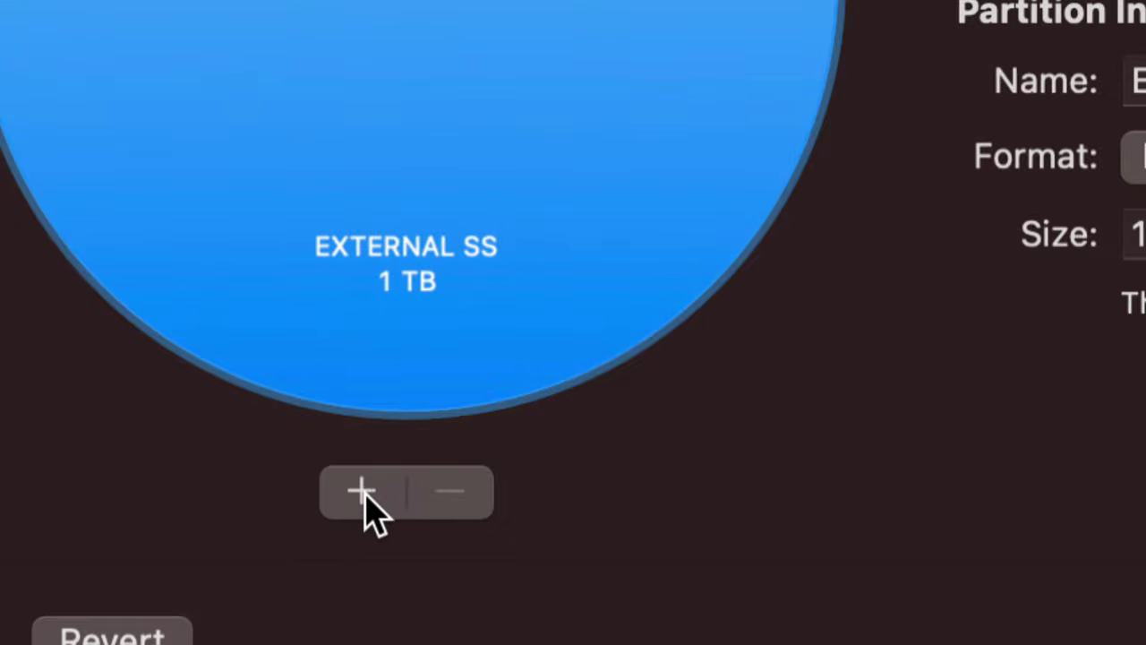
- Add a second partition to split the drive into two 500 GB parts, and check the details of each partition
{"action": "left_click", "coordinate": [363, 491]}
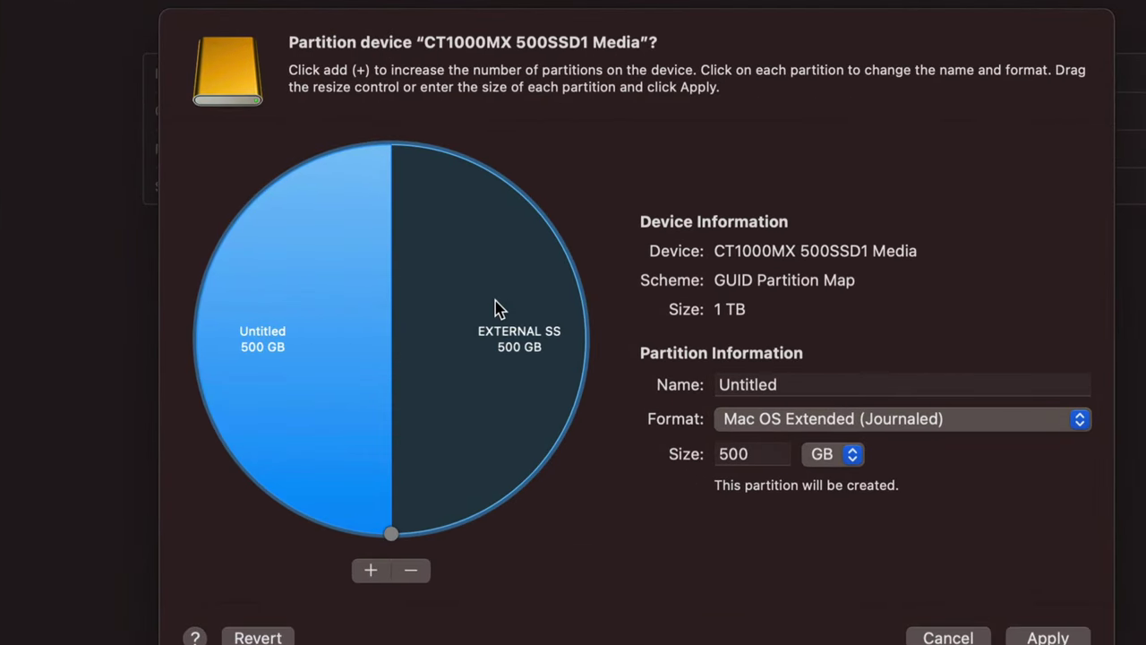
{"action": "left_click", "coordinate": [479, 350]}
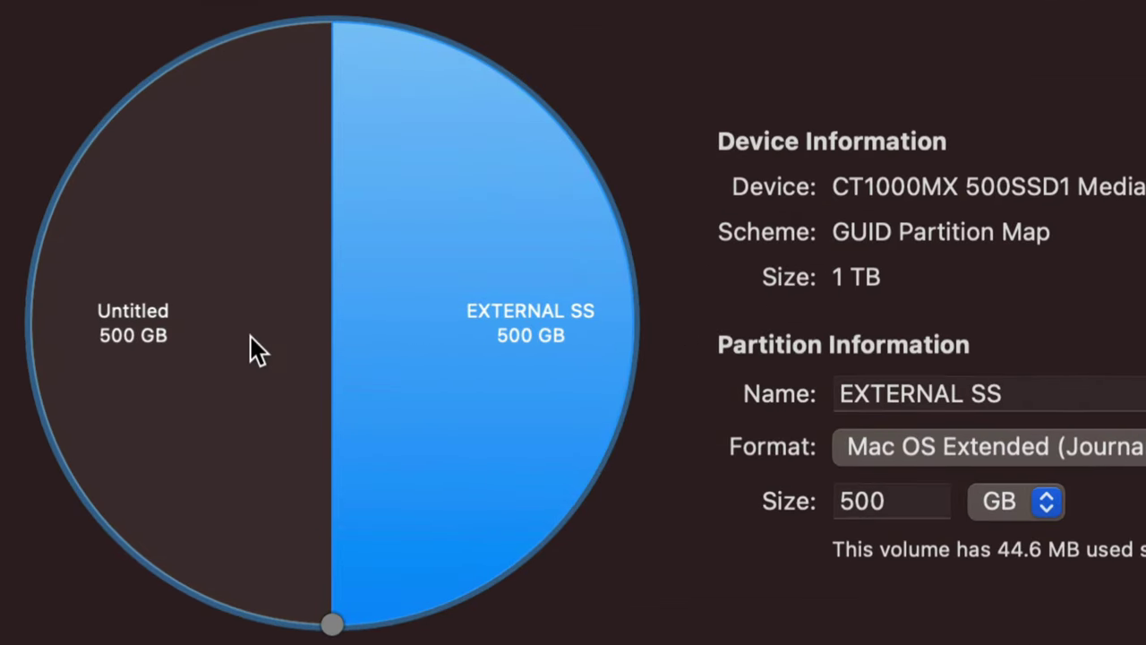
{"action": "left_click", "coordinate": [143, 338]}
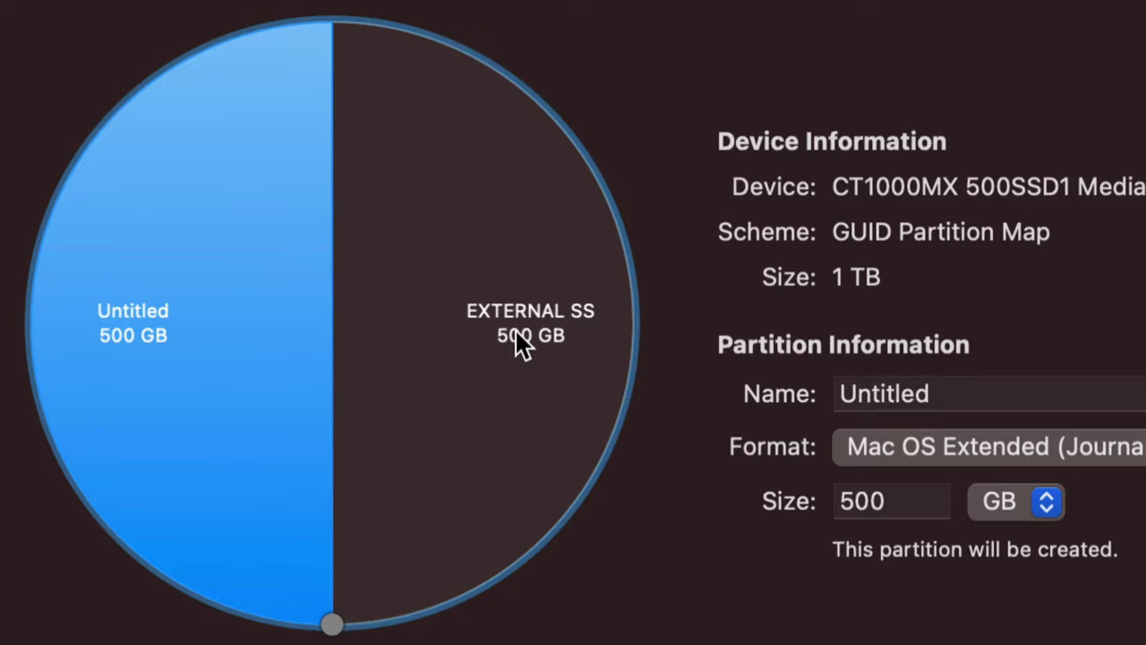
{"action": "left_click", "coordinate": [578, 340]}
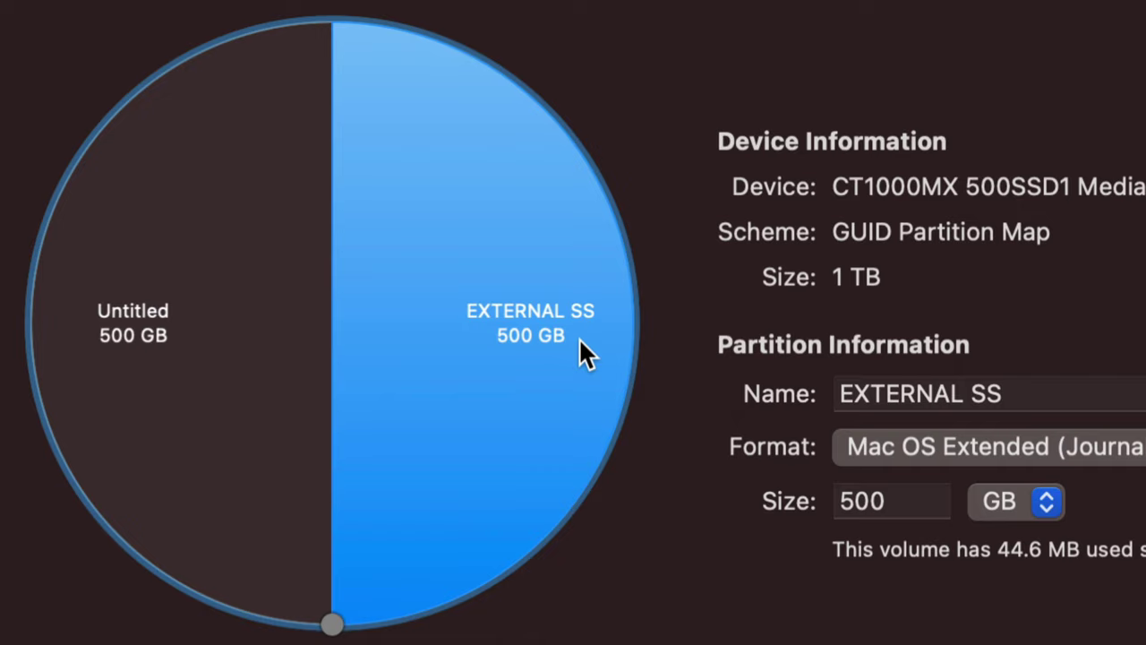
{"action": "left_click", "coordinate": [251, 351]}
- Rename the EXTERNAL SS partition as PC and Mac EXFAT
{"action": "left_click", "coordinate": [503, 350]}
{"action": "left_click_drag", "start_coordinate": [1023, 388], "coordinate": [843, 392]}
{"action": "type", "text": "ex"}
{"action": "key", "text": "BackSpace"}
{"action": "key", "text": "BackSpace"}
{"action": "type", "text": "PC"}
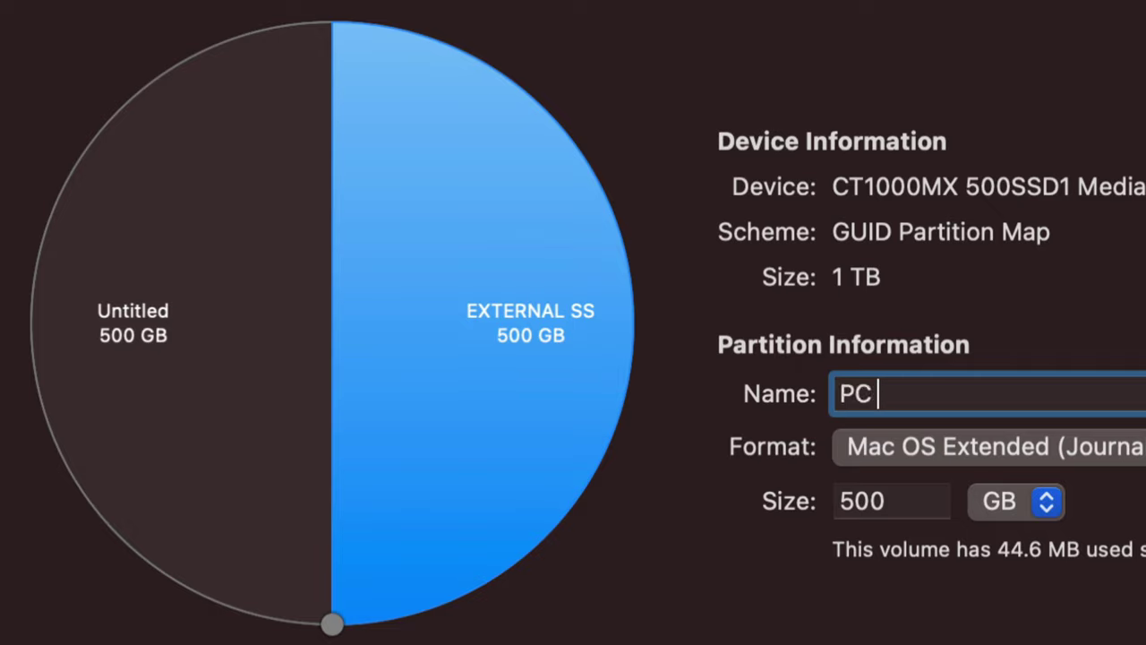
{"action": "type", "text": " and Mac"}
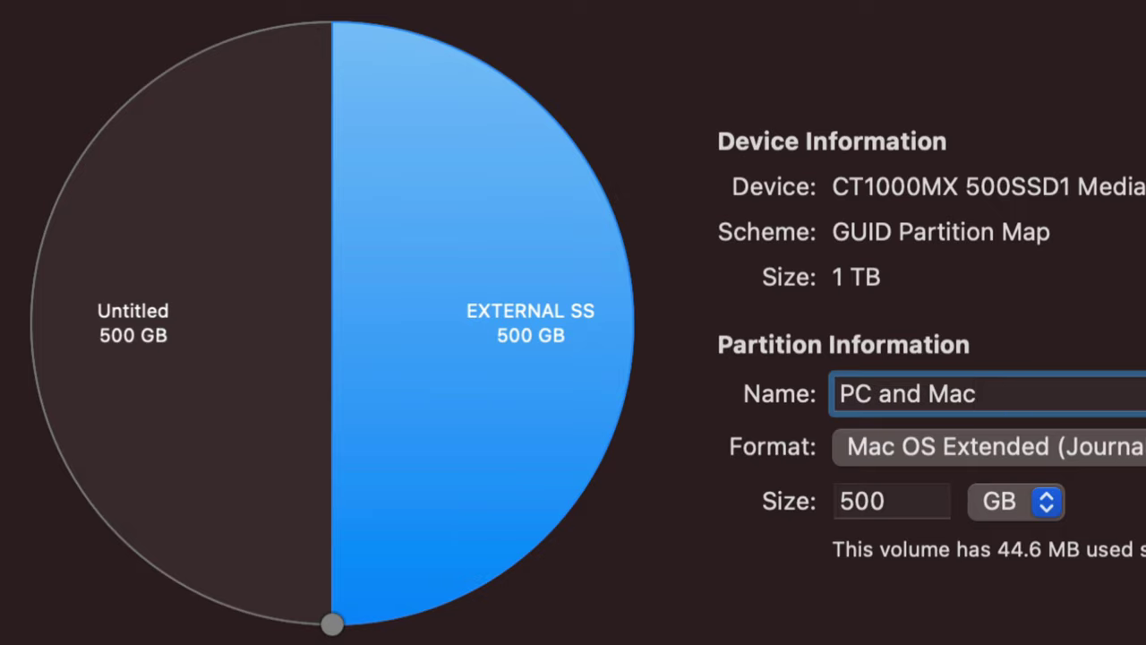
{"action": "type", "text": " EXFAT"}
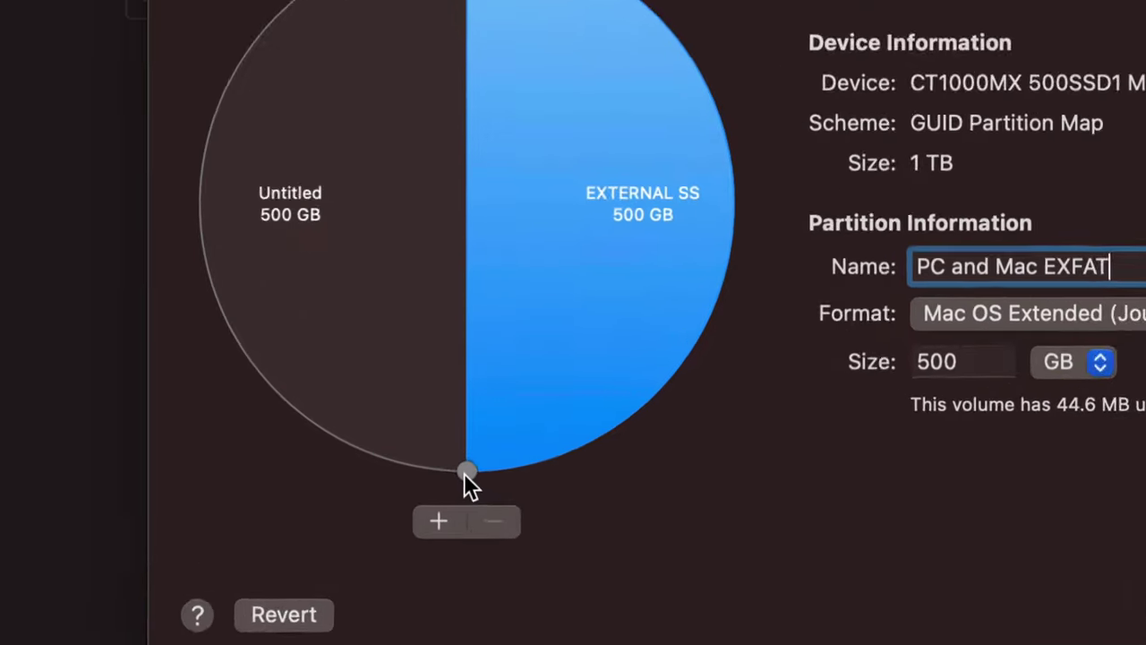
- Shrink the PC and Mac EXFAT partition to about 189 GB and name the untitled partition Time Machine
{"action": "left_click_drag", "start_coordinate": [466, 472], "coordinate": [768, 158]}
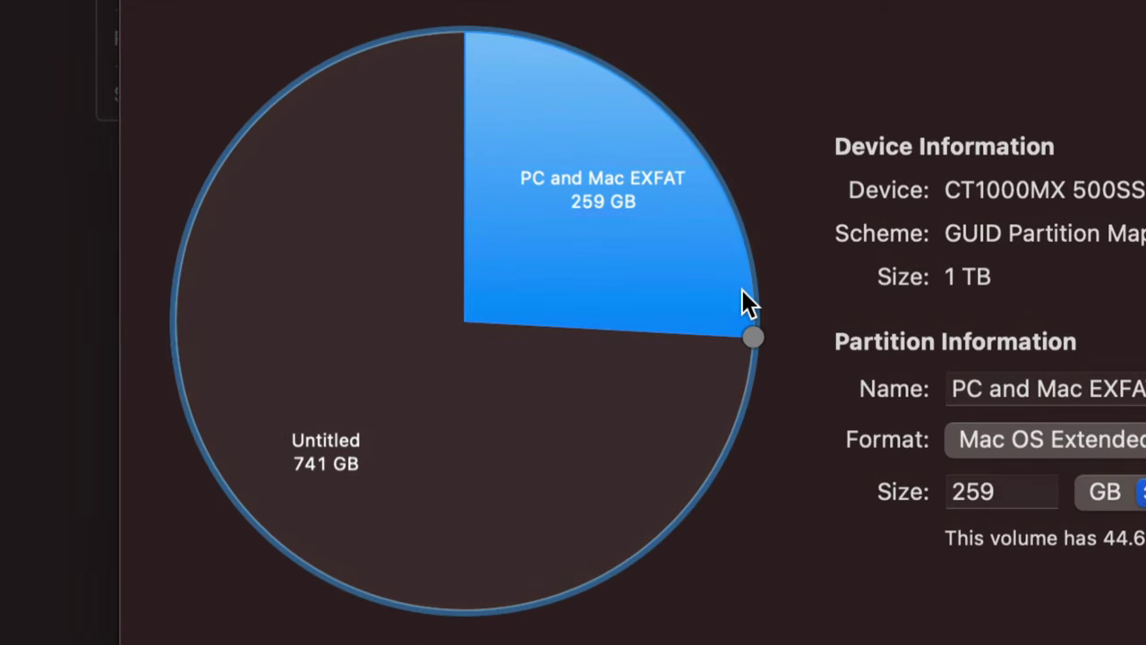
{"action": "left_click_drag", "start_coordinate": [751, 331], "coordinate": [724, 214]}
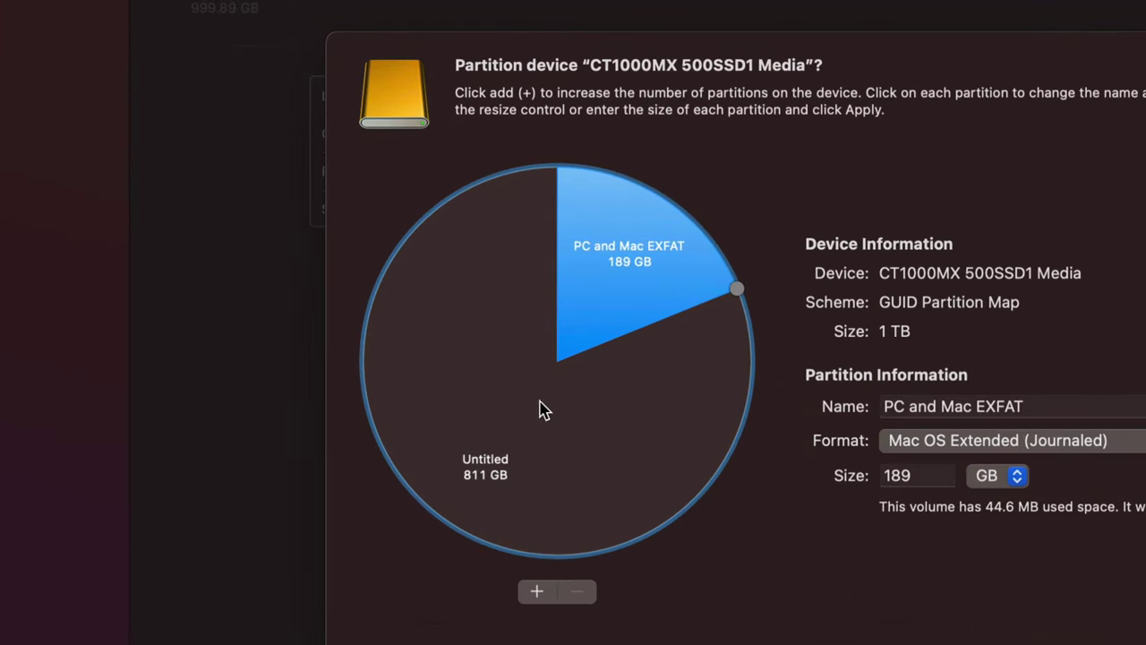
{"action": "left_click", "coordinate": [564, 453]}
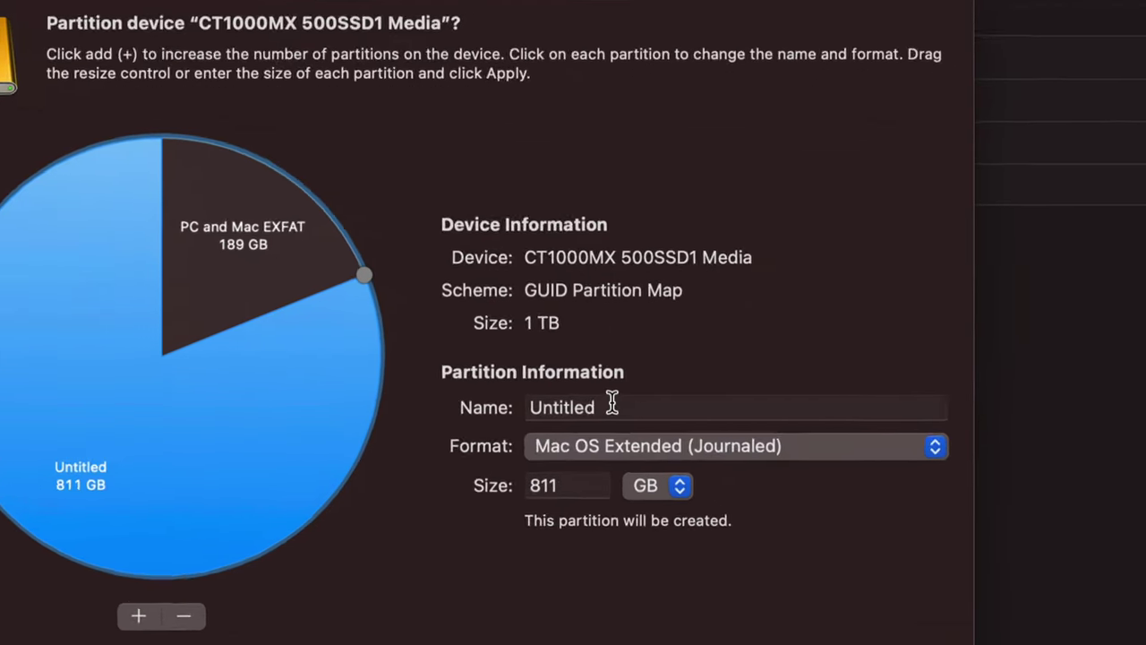
{"action": "left_click_drag", "start_coordinate": [612, 405], "coordinate": [531, 406]}
{"action": "type", "text": "Time "}
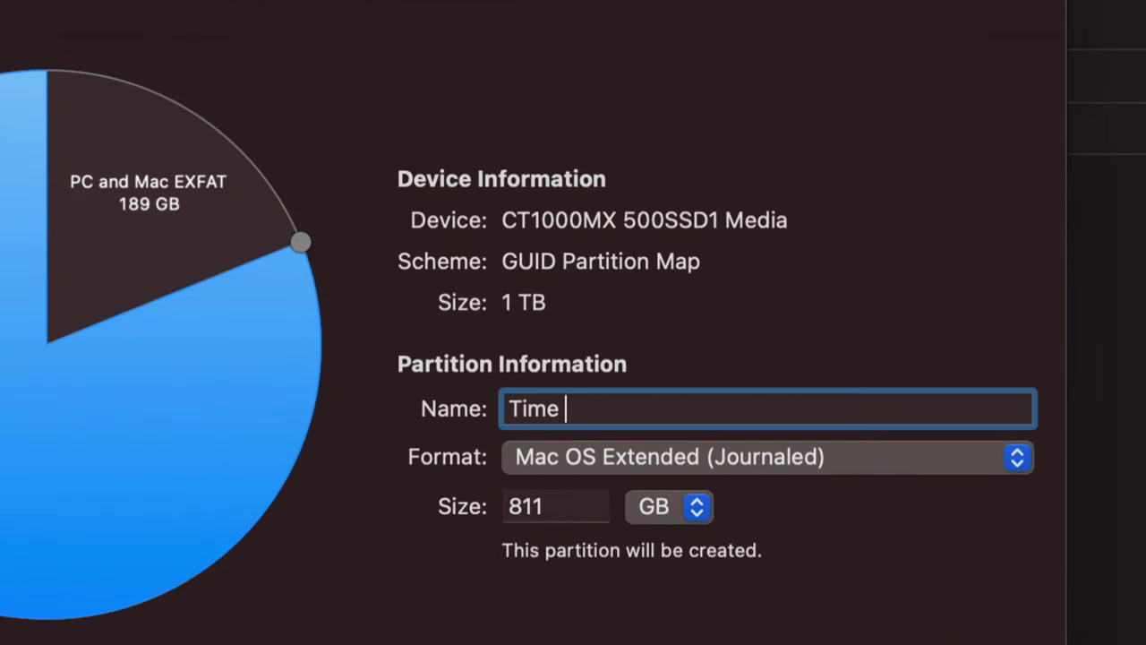
{"action": "type", "text": "Machine"}
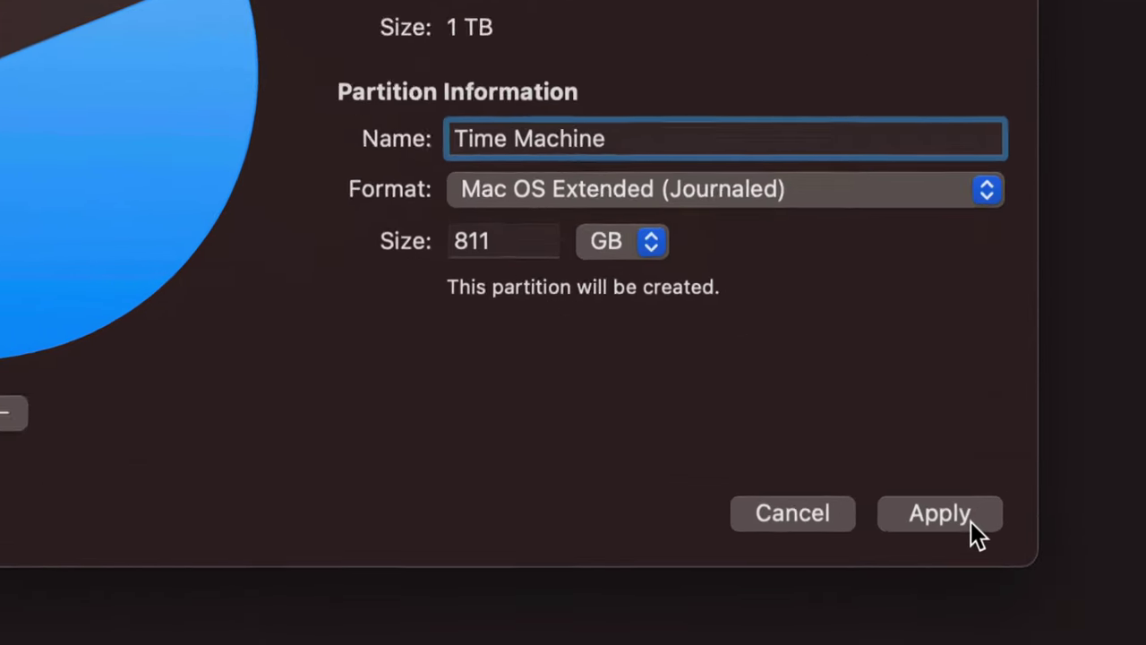
- Apply the partition layout to the drive, confirm the partitioning, and dismiss the finished operation report
{"action": "left_click", "coordinate": [970, 521]}
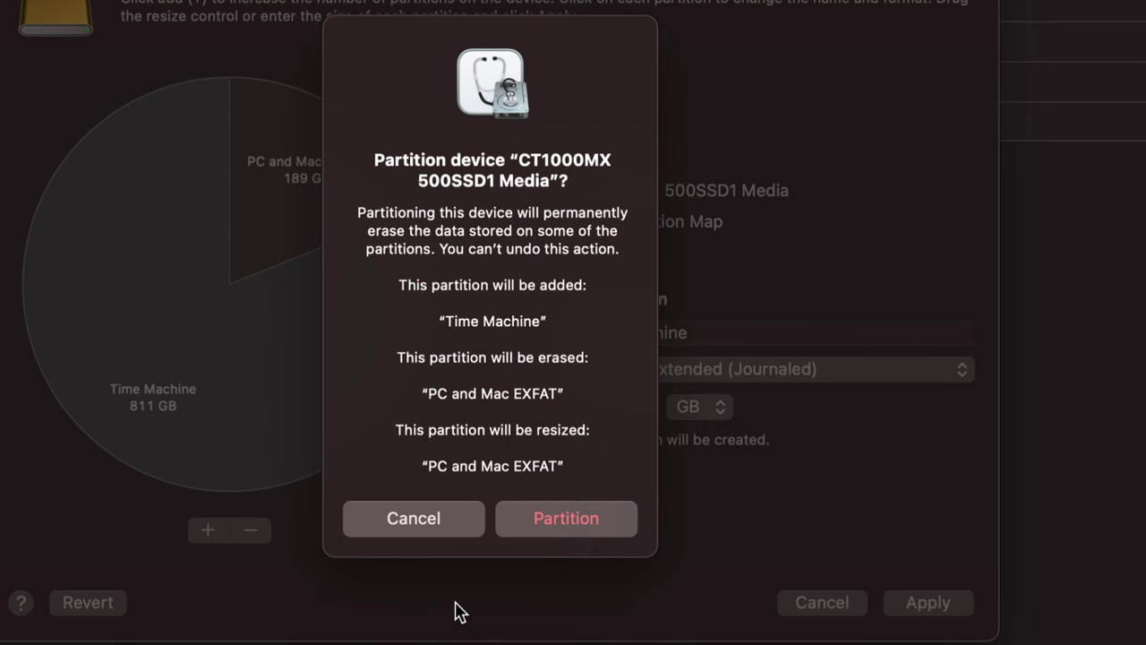
{"action": "left_click", "coordinate": [549, 524]}
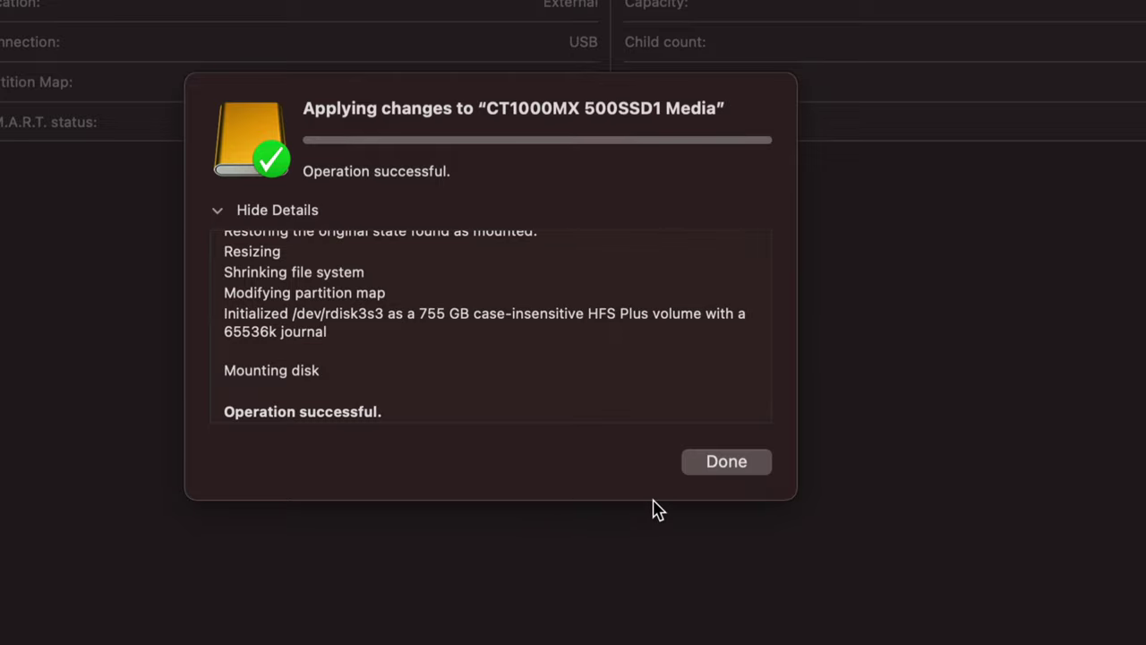
{"action": "left_click", "coordinate": [727, 467]}
{"action": "left_click", "coordinate": [726, 464]}
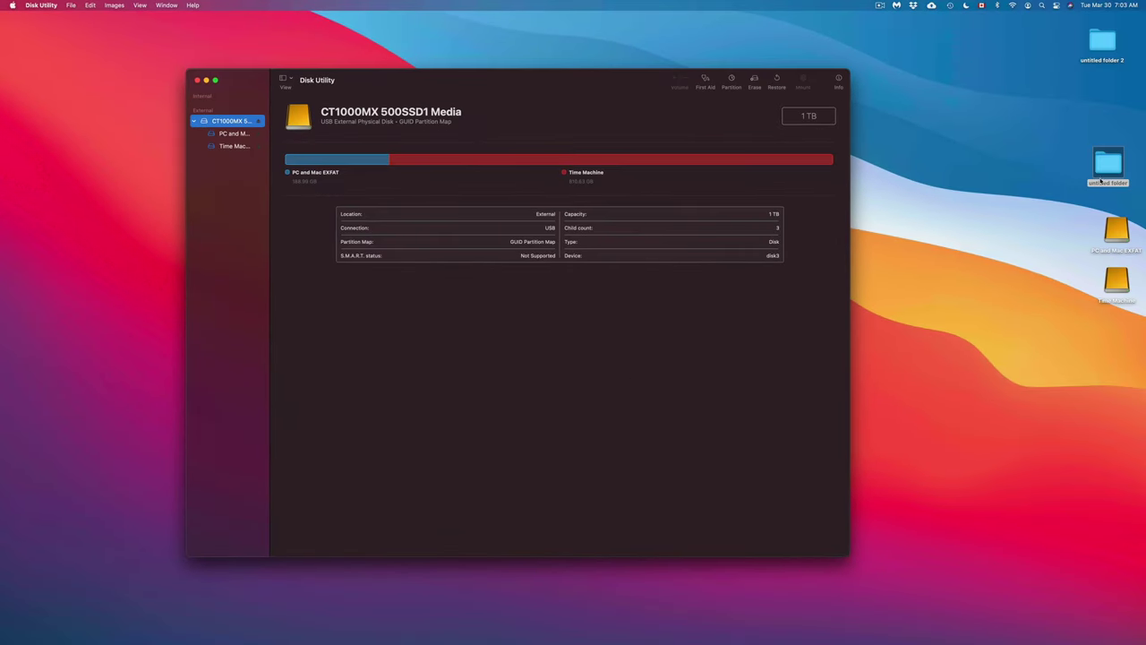
- Rearrange the desktop, moving the untitled folder up and the PC and Mac EXFAT and Time Machine drives into clear space
{"action": "left_click_drag", "start_coordinate": [1101, 181], "coordinate": [1108, 110]}
{"action": "left_click_drag", "start_coordinate": [1070, 206], "coordinate": [1111, 300]}
{"action": "left_click_drag", "start_coordinate": [1126, 240], "coordinate": [973, 111]}
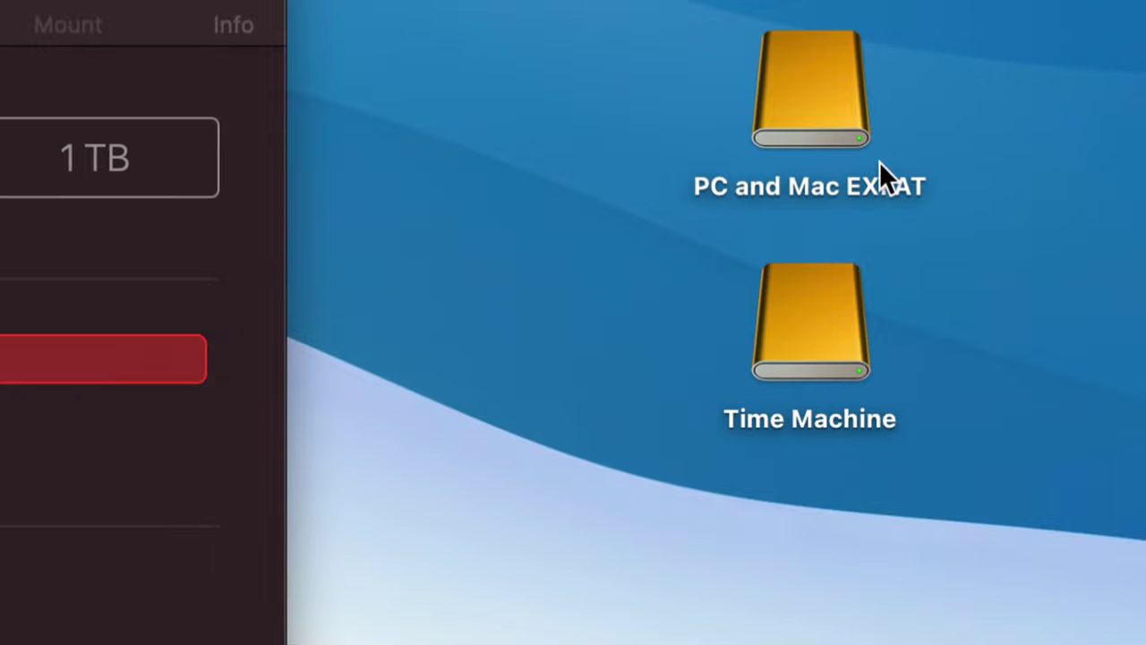
{"action": "left_click_drag", "start_coordinate": [765, 112], "coordinate": [641, 119]}
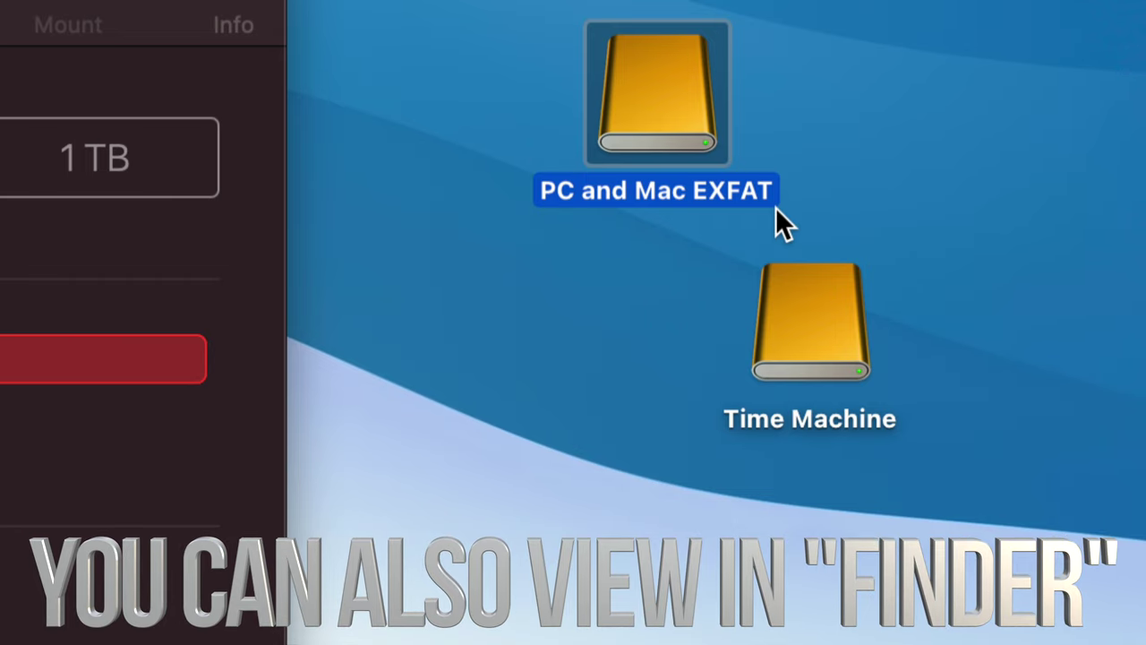
{"action": "left_click_drag", "start_coordinate": [823, 333], "coordinate": [680, 338]}
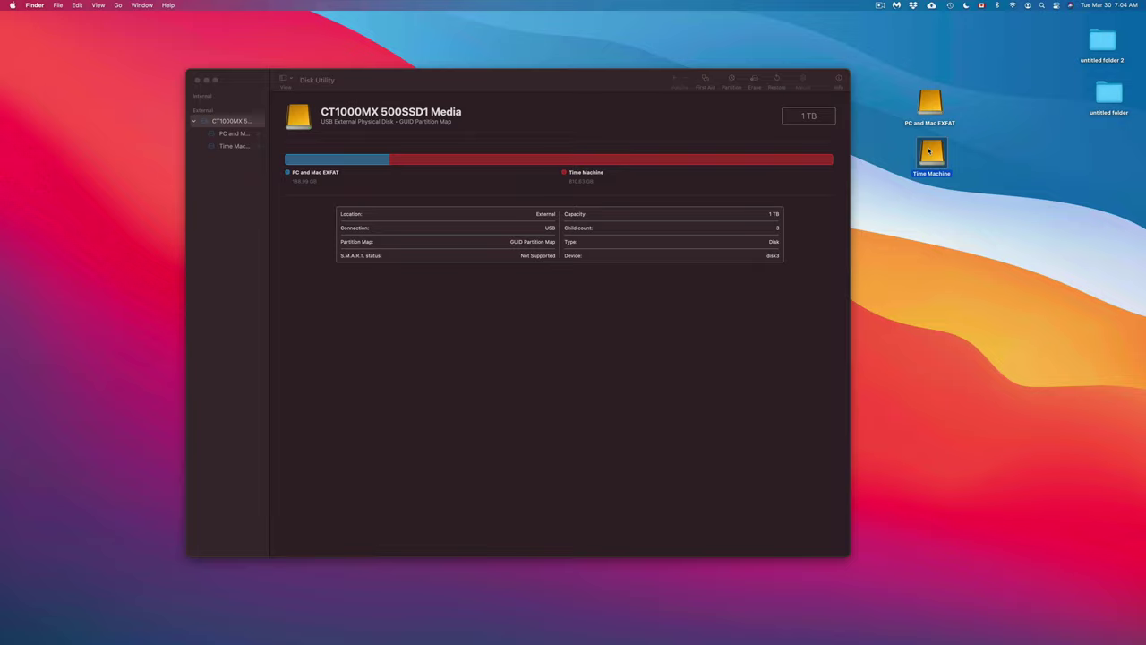
- Find and open System Preferences with a Spotlight search, and close the Disk Utility window
{"action": "left_click", "coordinate": [647, 82]}
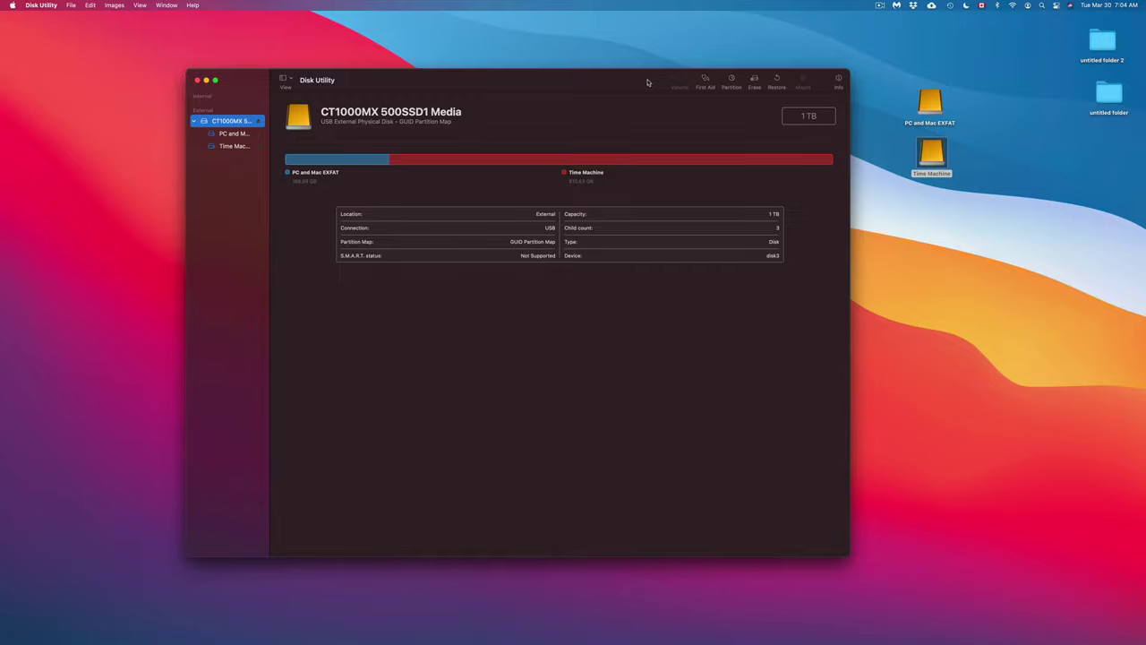
{"action": "mouse_move", "coordinate": [712, 637]}
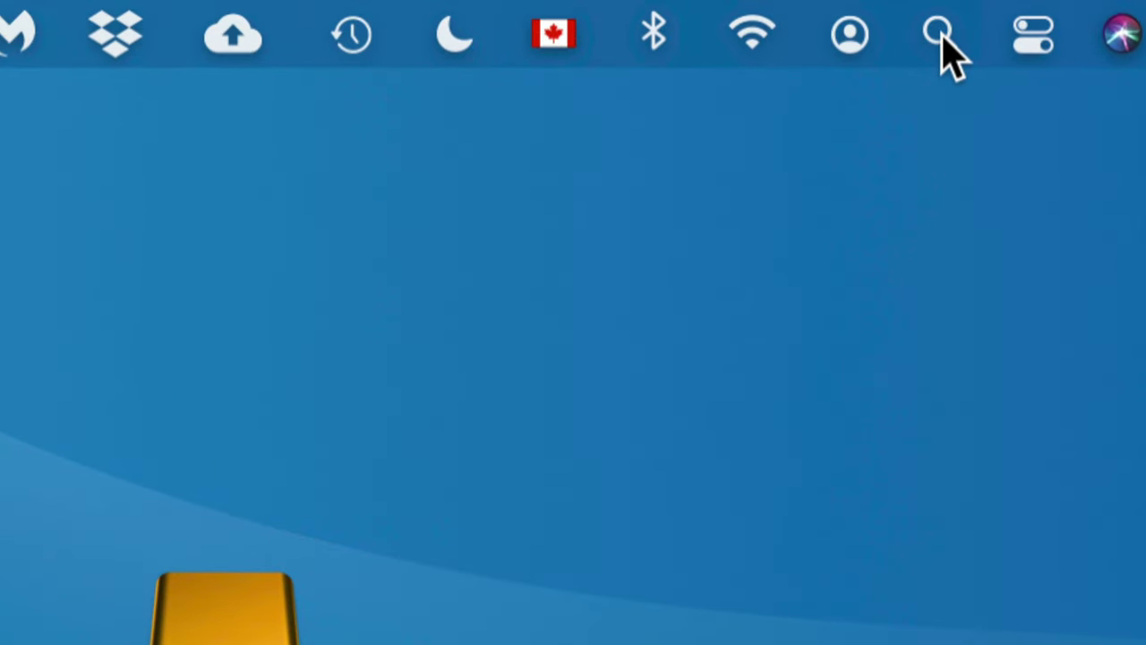
{"action": "left_click", "coordinate": [940, 37]}
{"action": "type", "text": "system prefences"}
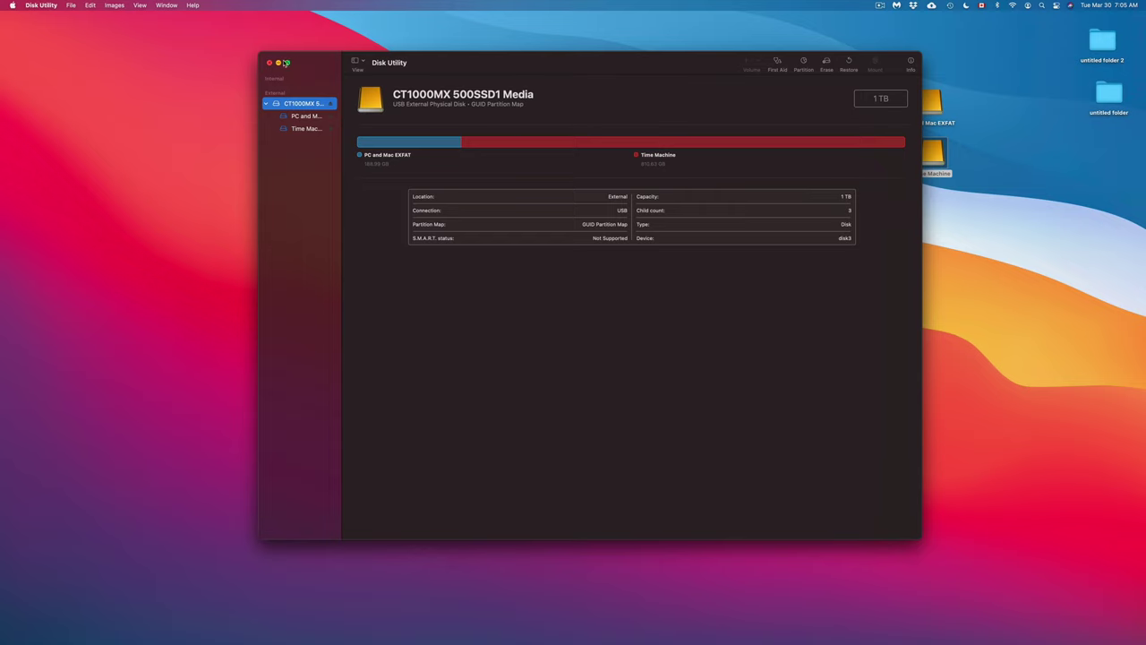
{"action": "left_click", "coordinate": [270, 63]}
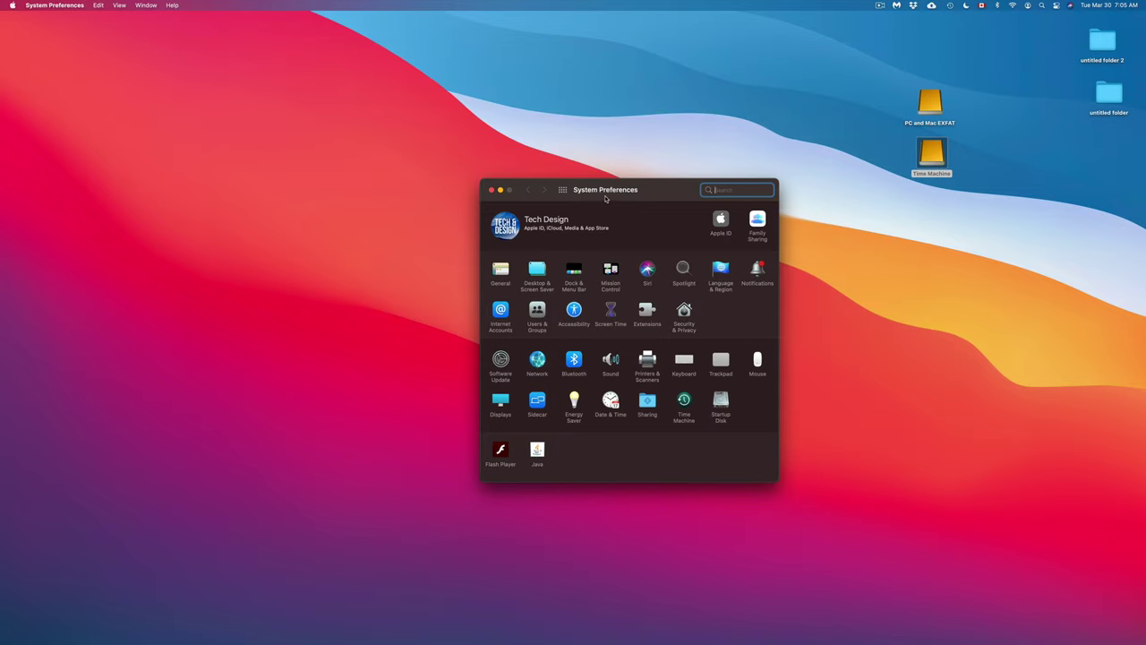
- Reposition the System Preferences window, open the Time Machine settings, and turn off Back Up Automatically
{"action": "left_click_drag", "start_coordinate": [610, 199], "coordinate": [592, 200]}
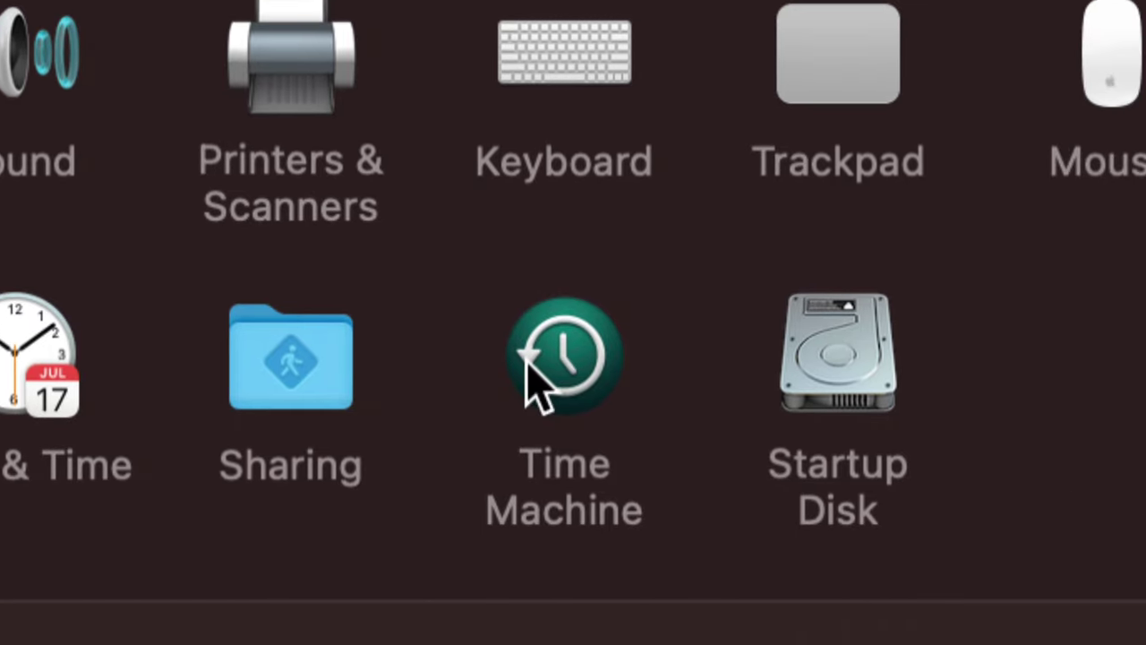
{"action": "left_click", "coordinate": [581, 357]}
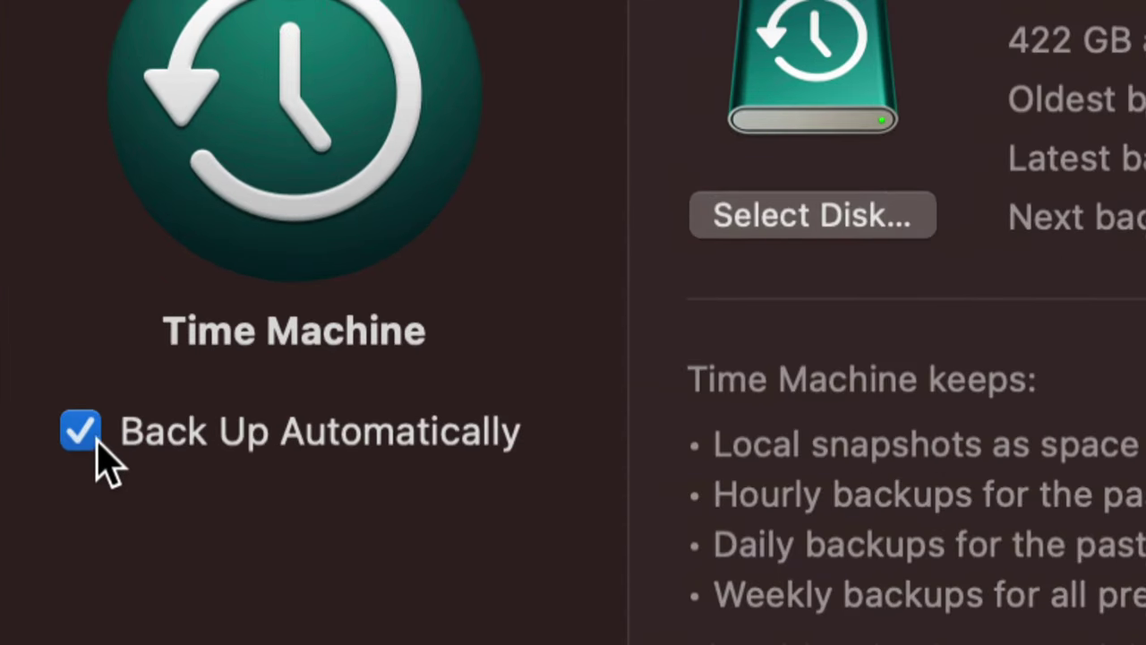
{"action": "left_click", "coordinate": [80, 431]}
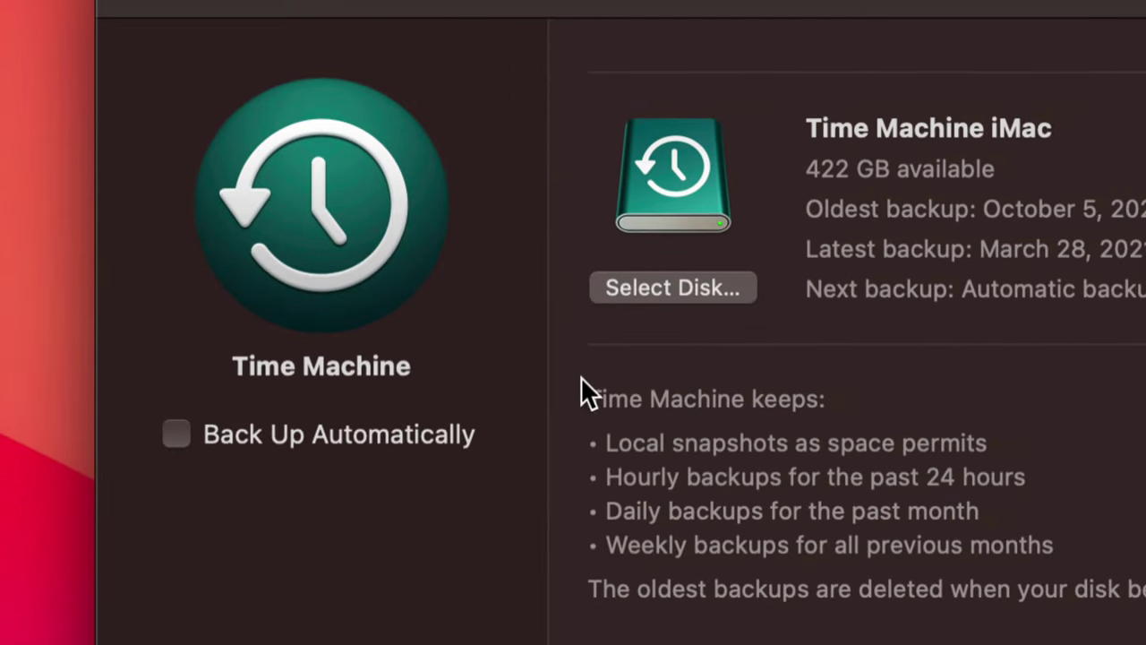
- Add the 811 GB Time Machine volume as a backup disk, using both it and Time Machine iMac
{"action": "left_click", "coordinate": [656, 286]}
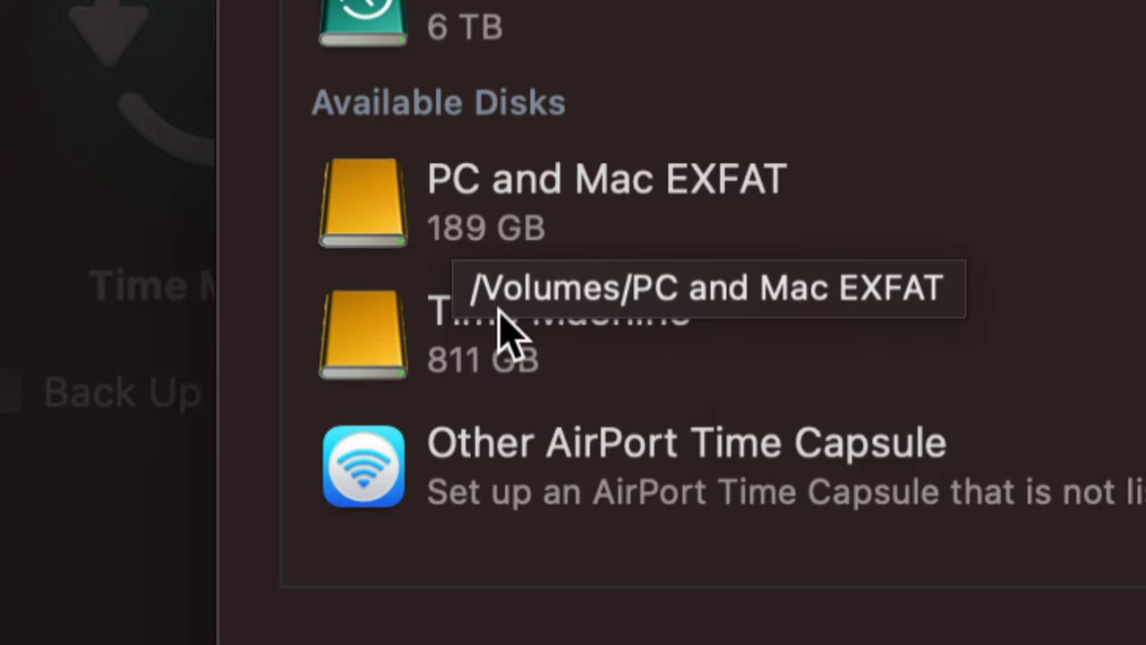
{"action": "left_click", "coordinate": [587, 322]}
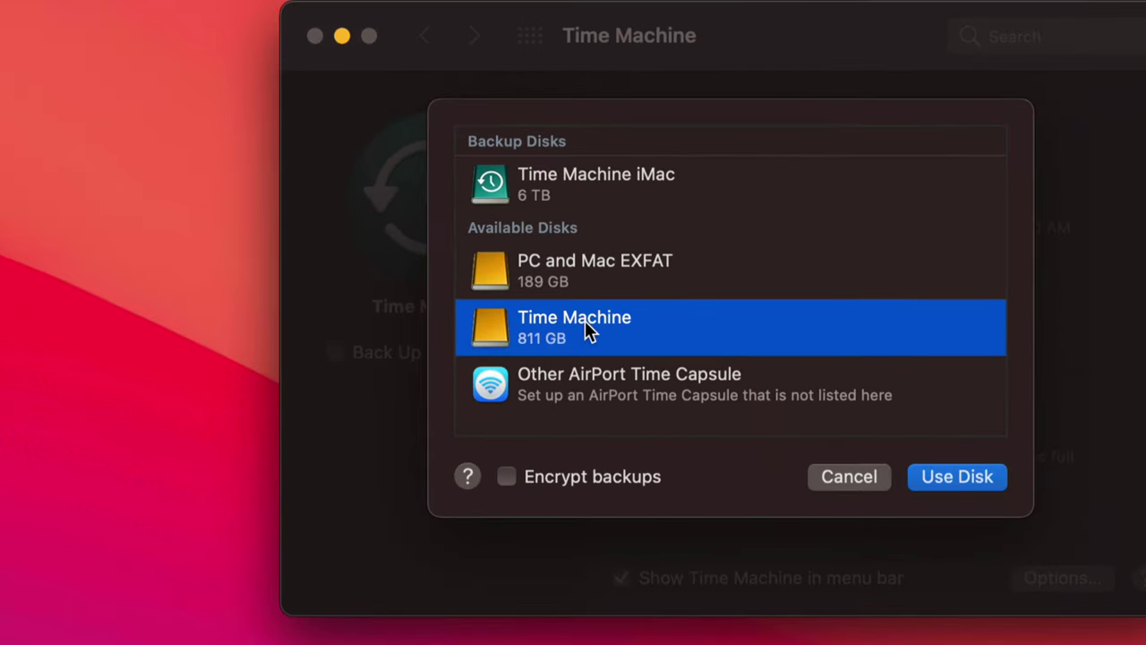
{"action": "left_click", "coordinate": [957, 478]}
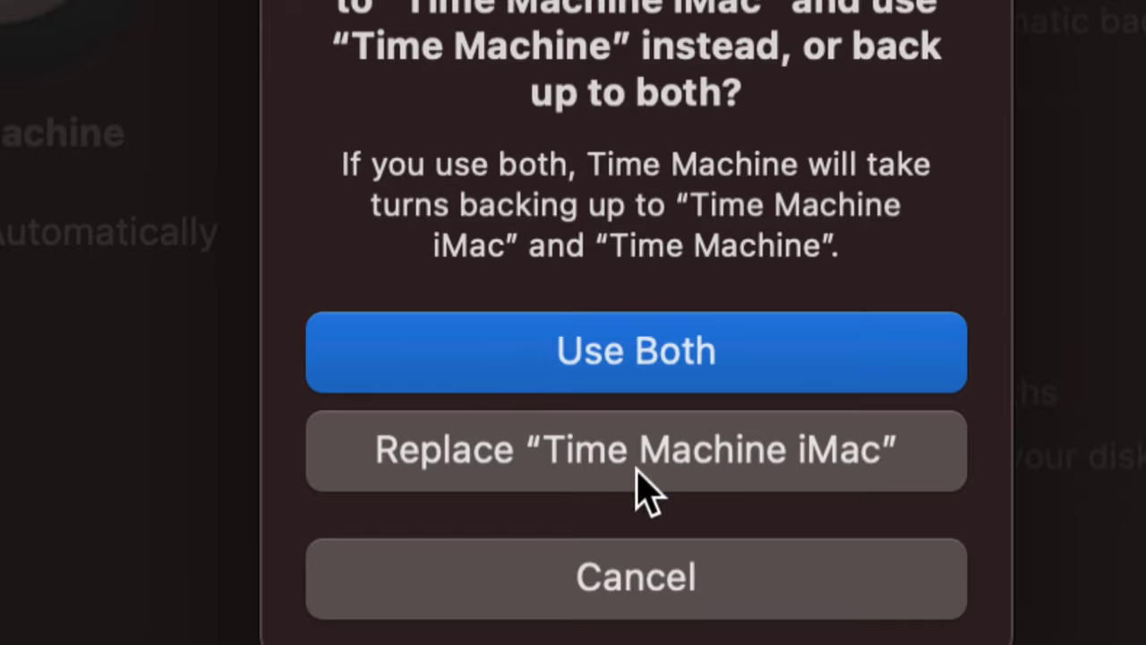
{"action": "left_click", "coordinate": [601, 349]}
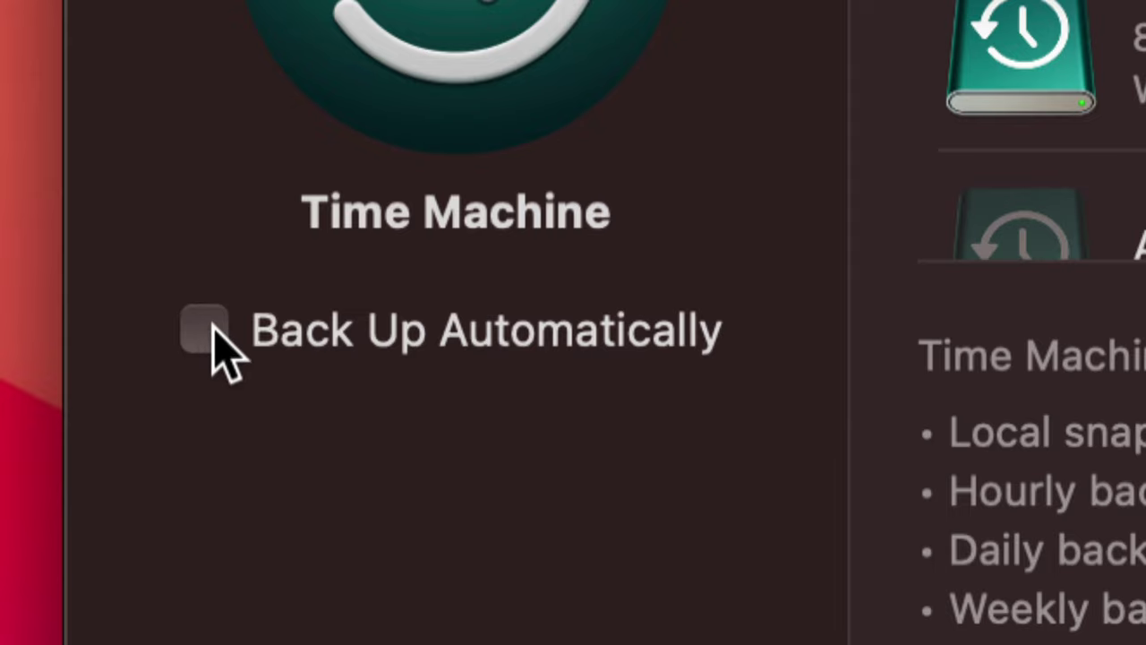
- Try the Back Up Automatically option and look at the available Time Machine backup commands
{"action": "left_click", "coordinate": [210, 333]}
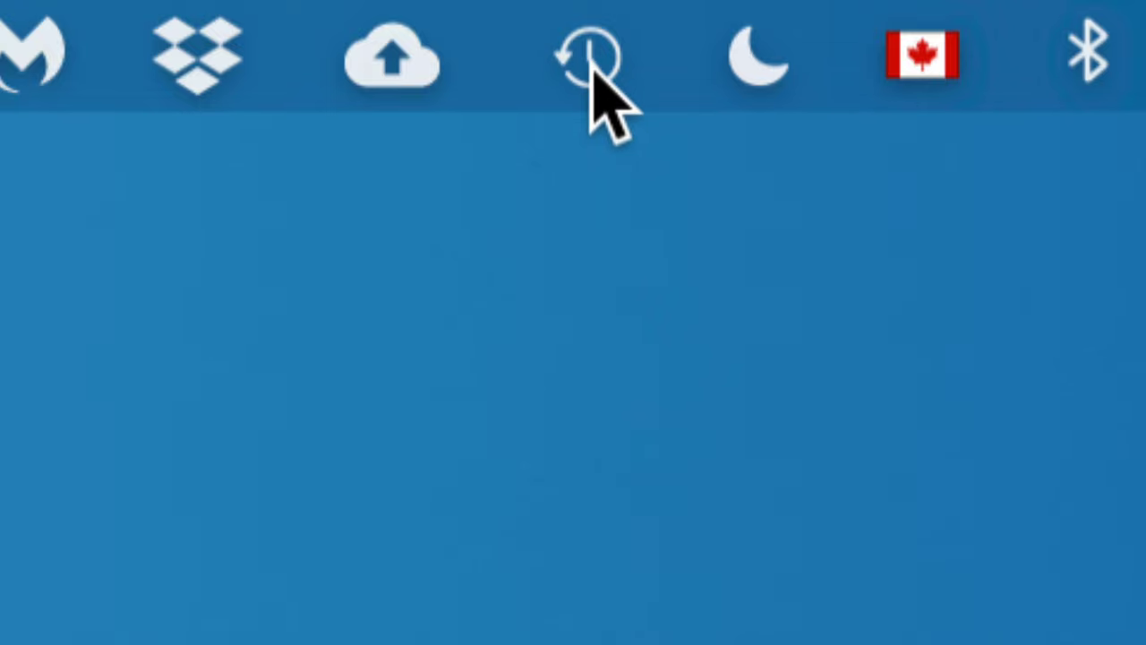
{"action": "left_click", "coordinate": [589, 68]}
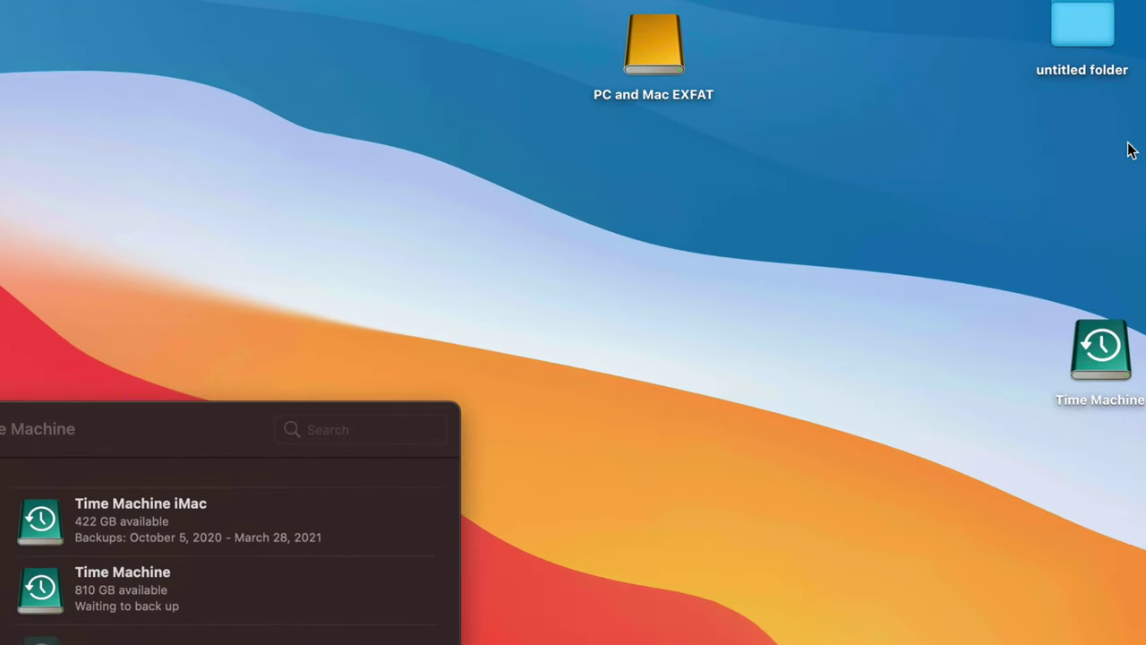
- Rearrange the external drives on the desktop so that PC and Mac EXFAT, PC and Time Machine no longer overlap
{"action": "left_click_drag", "start_coordinate": [1089, 349], "coordinate": [640, 166]}
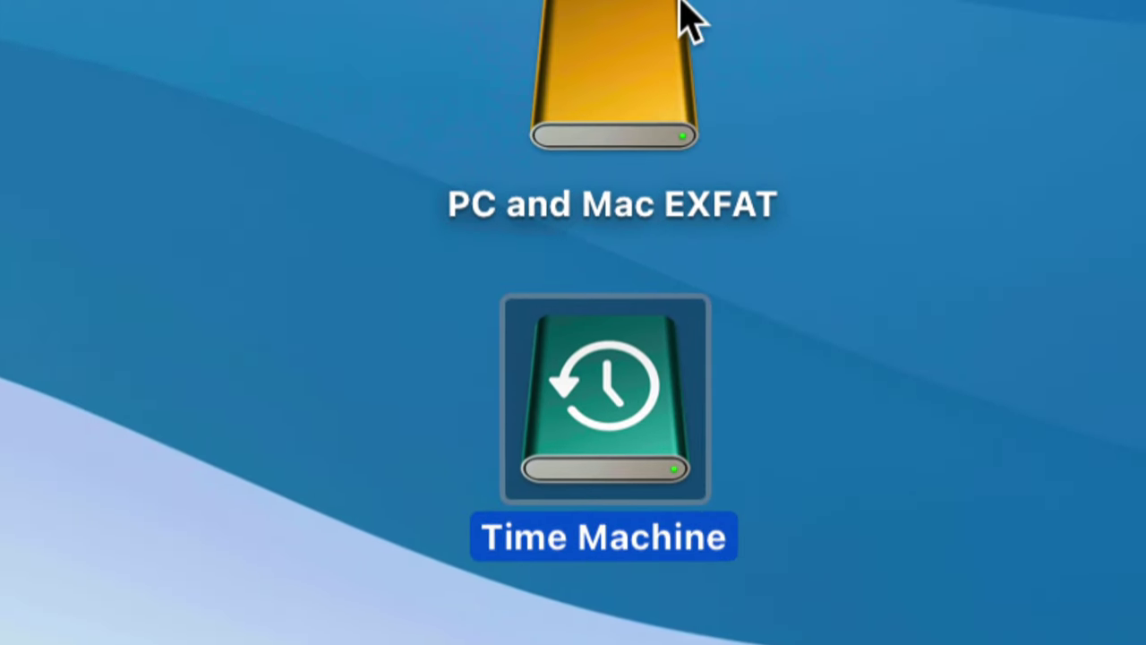
{"action": "left_click", "coordinate": [720, 36]}
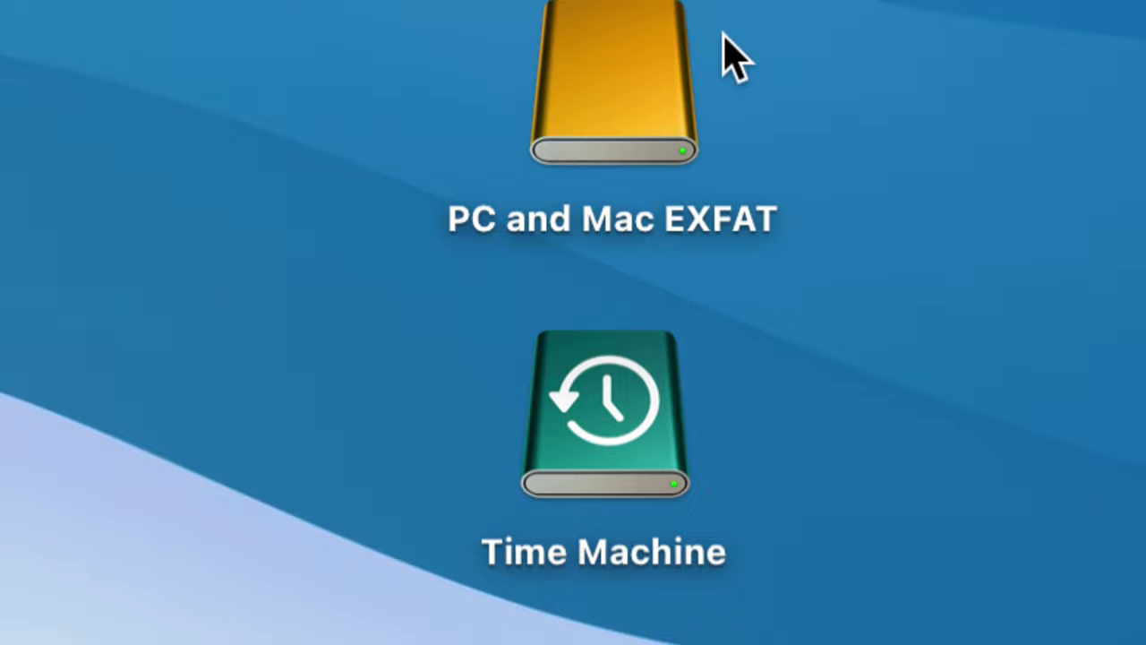
{"action": "left_click", "coordinate": [664, 98]}
{"action": "left_click_drag", "start_coordinate": [660, 112], "coordinate": [371, 262]}
{"action": "left_click_drag", "start_coordinate": [624, 376], "coordinate": [757, 214]}
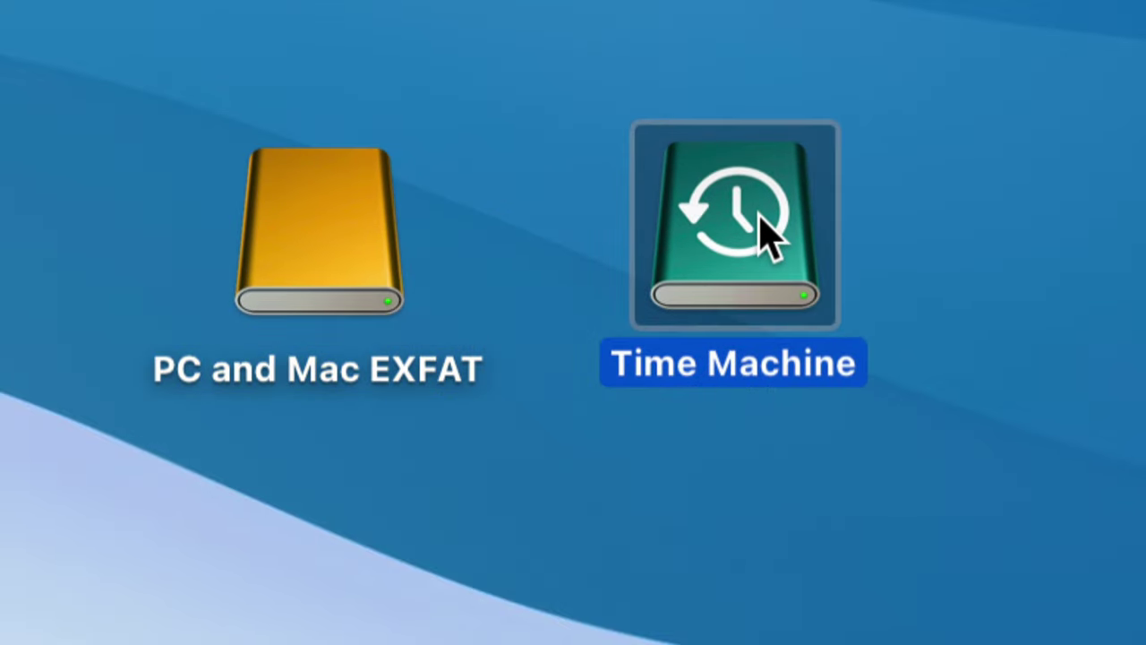
{"action": "left_click_drag", "start_coordinate": [391, 195], "coordinate": [277, 307]}
{"action": "left_click", "coordinate": [767, 205]}
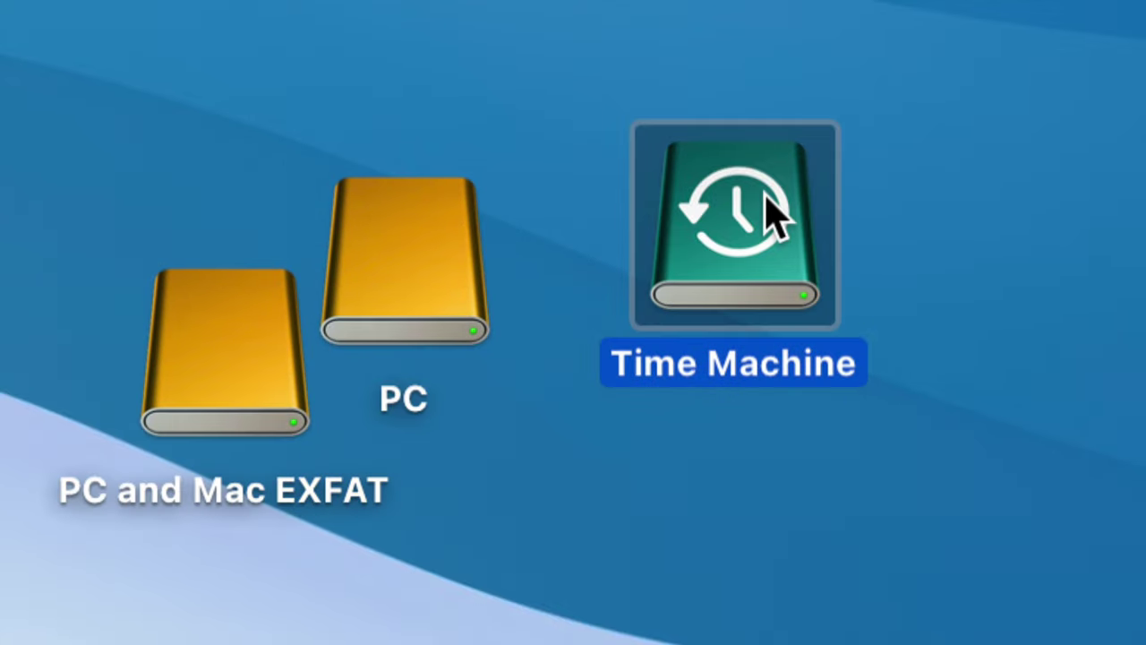
{"action": "left_click_drag", "start_coordinate": [767, 205], "coordinate": [774, 266]}
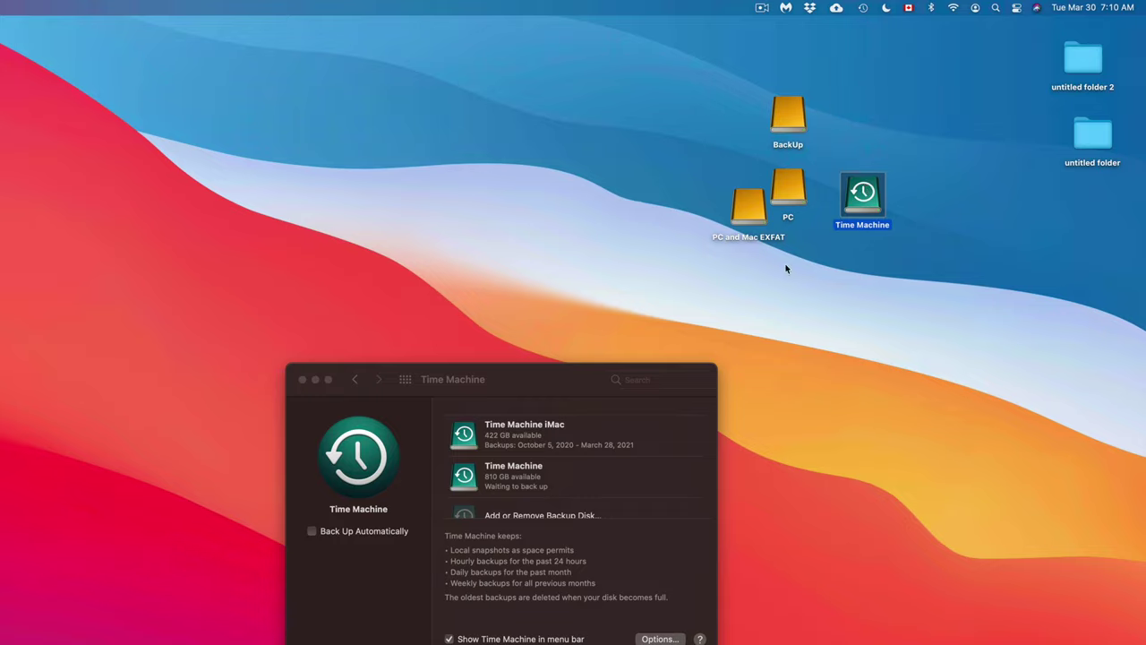
- Reposition the Time Machine settings window, group the four other external drives to its left, and move Time Machine iMac near the desktop's upper edge
{"action": "left_click_drag", "start_coordinate": [508, 379], "coordinate": [492, 194]}
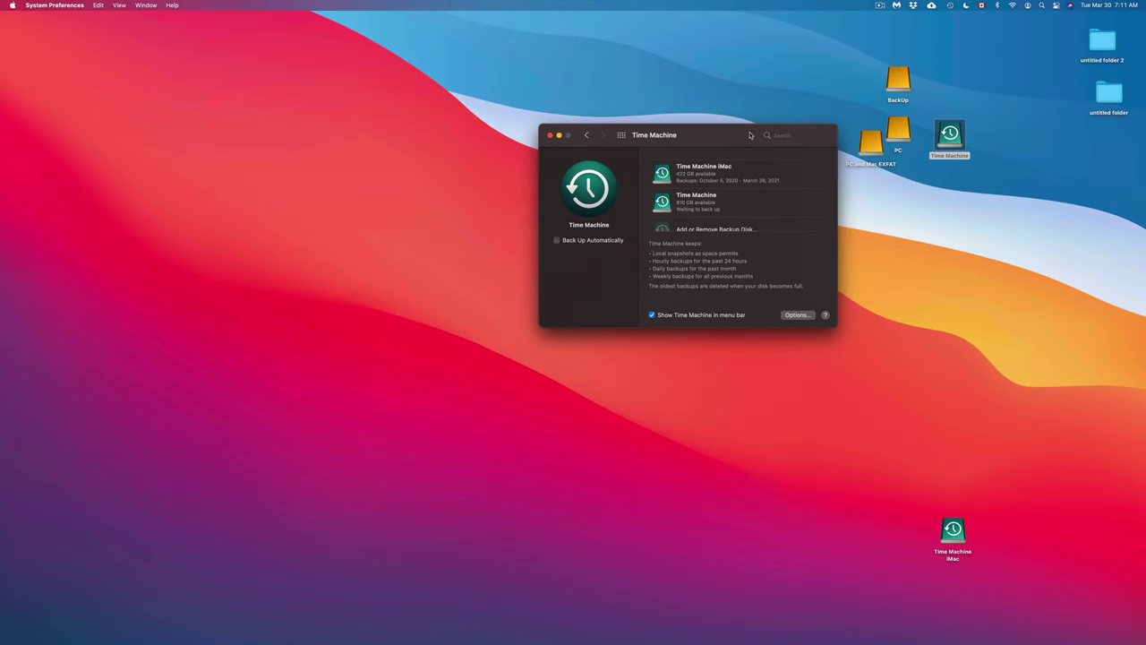
{"action": "left_click_drag", "start_coordinate": [558, 197], "coordinate": [313, 275]}
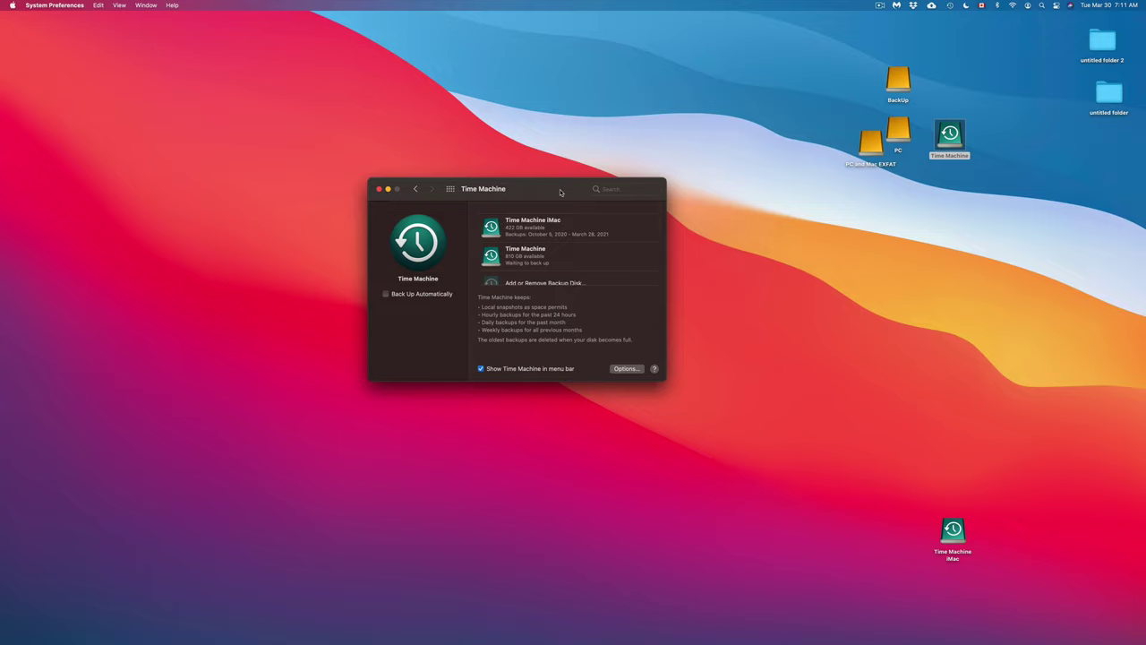
{"action": "left_click_drag", "start_coordinate": [1017, 56], "coordinate": [123, 229]}
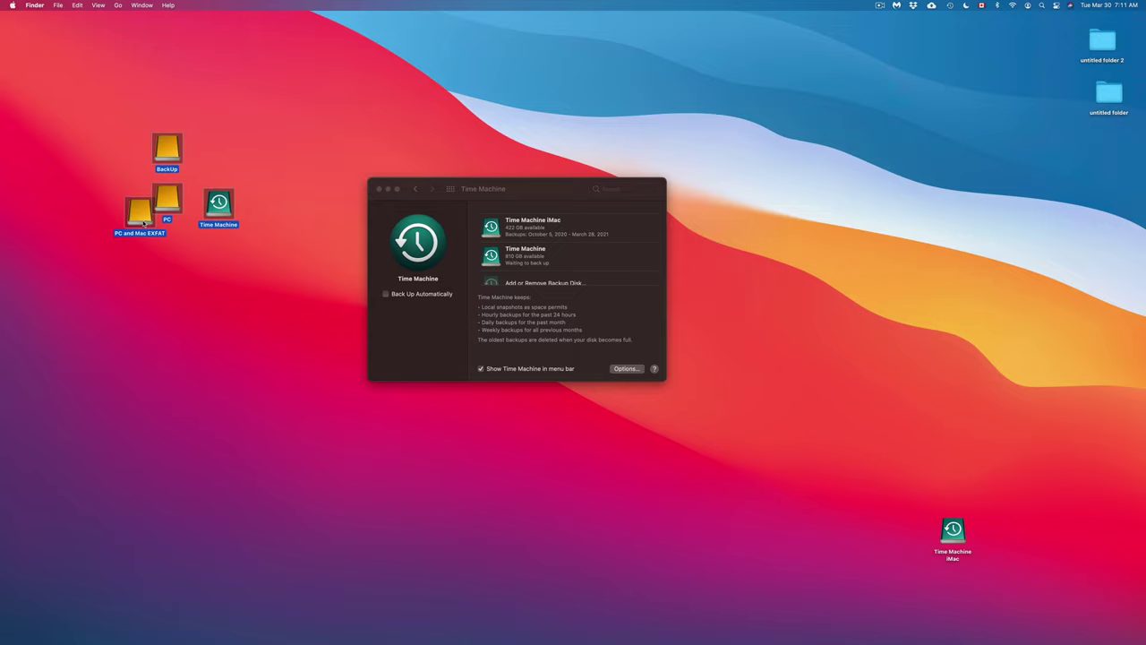
{"action": "left_click_drag", "start_coordinate": [952, 535], "coordinate": [906, 71]}
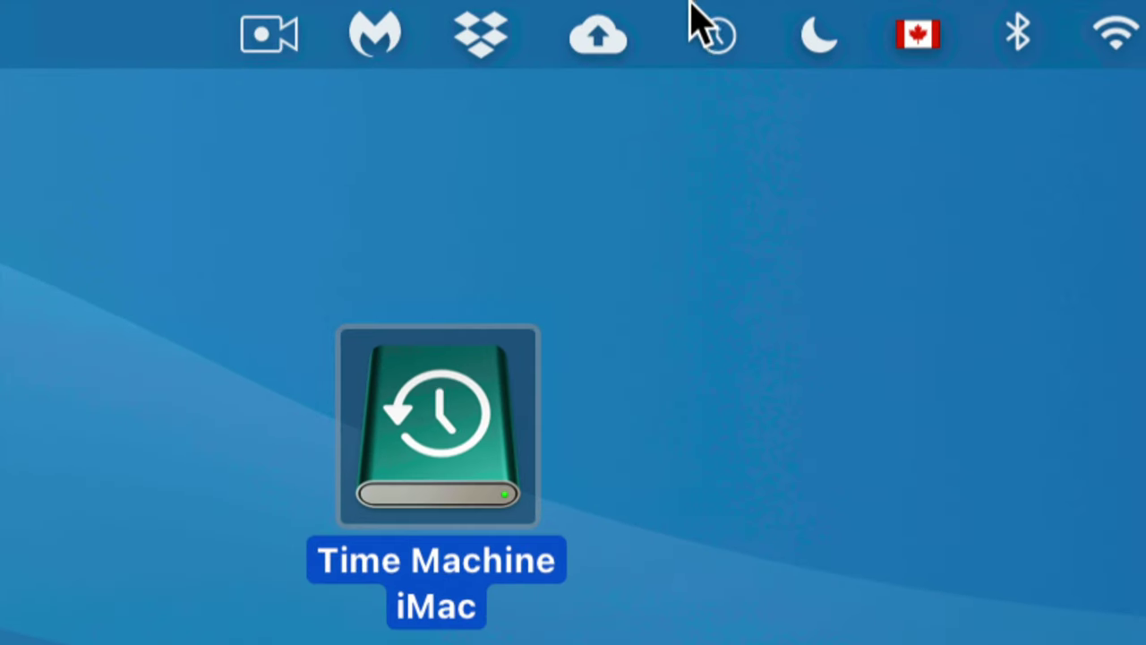
- Enter Time Machine, go back to Friday, December 4, 2020, and restore that day's screen shot to the desktop
{"action": "left_click", "coordinate": [706, 21]}
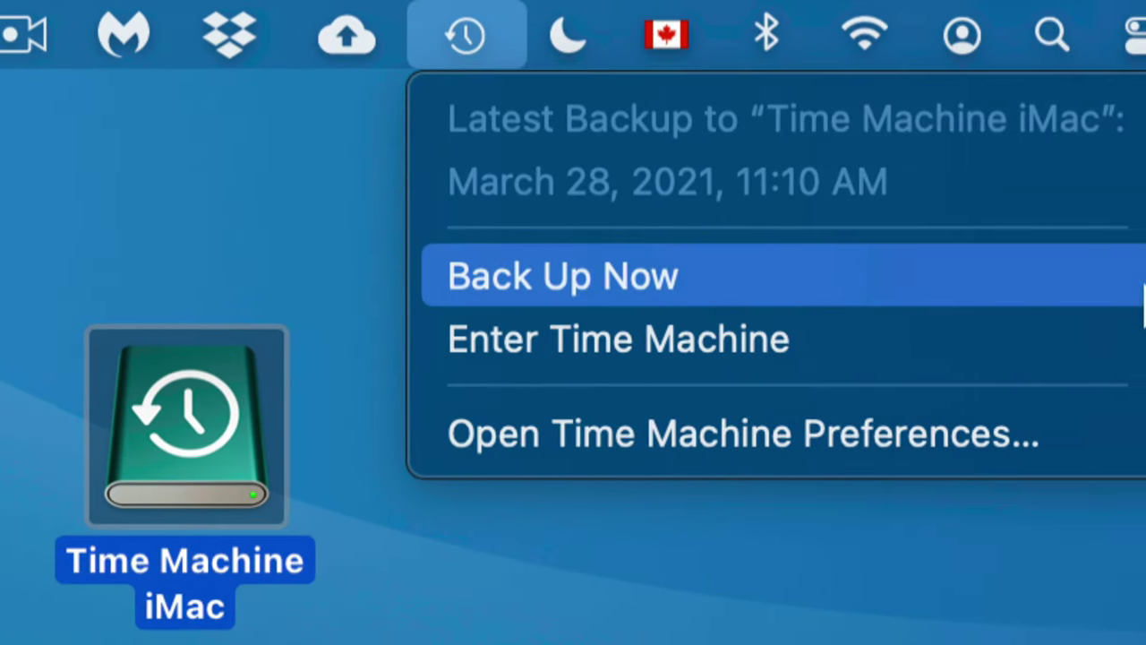
{"action": "left_click", "coordinate": [742, 347]}
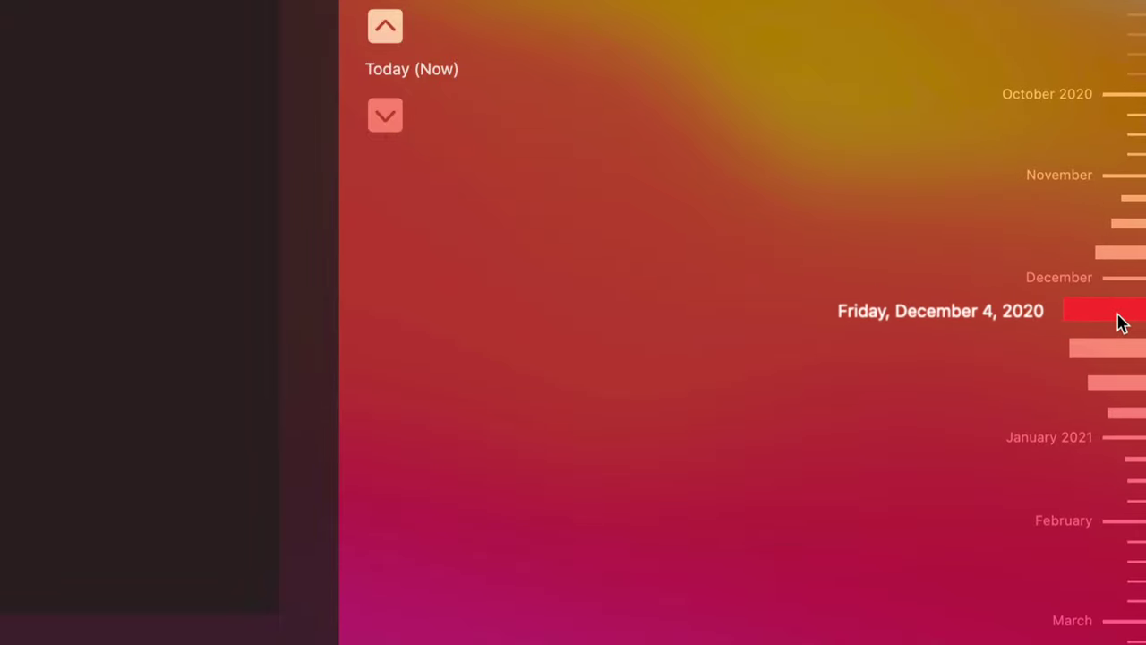
{"action": "left_click", "coordinate": [1122, 321]}
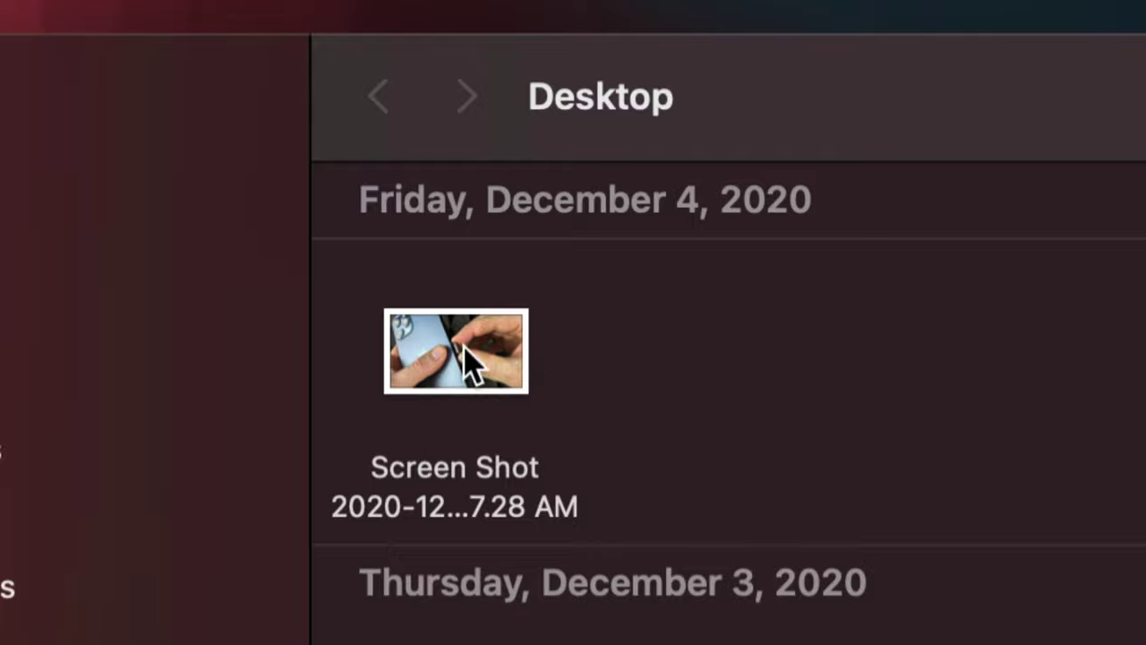
{"action": "left_click", "coordinate": [490, 356]}
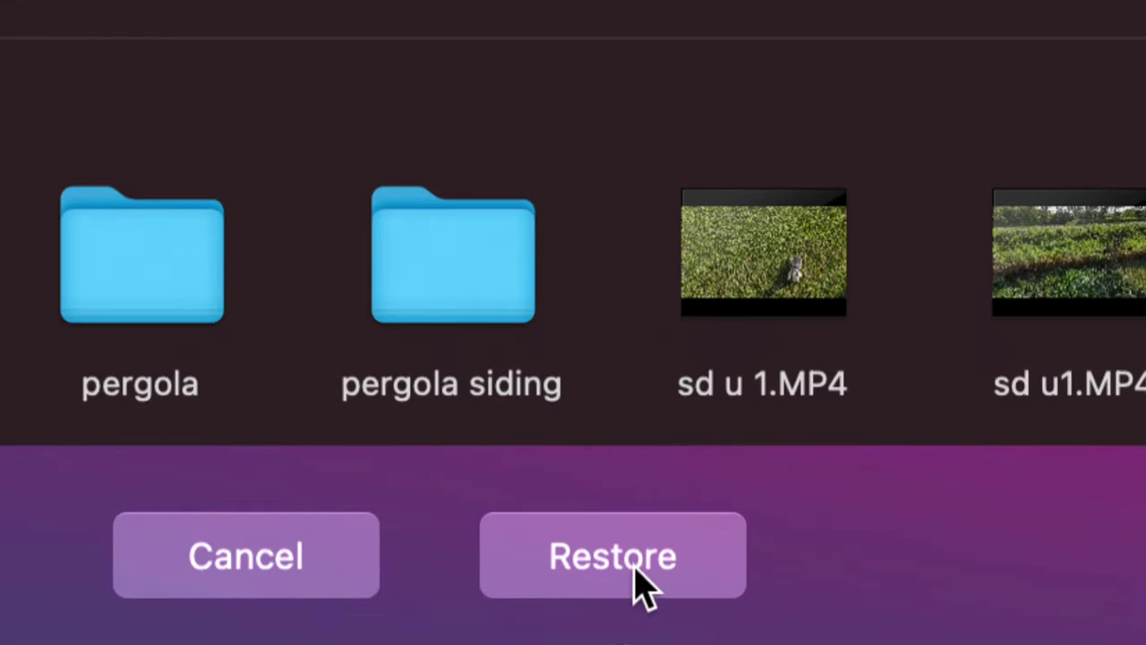
{"action": "left_click", "coordinate": [671, 569]}
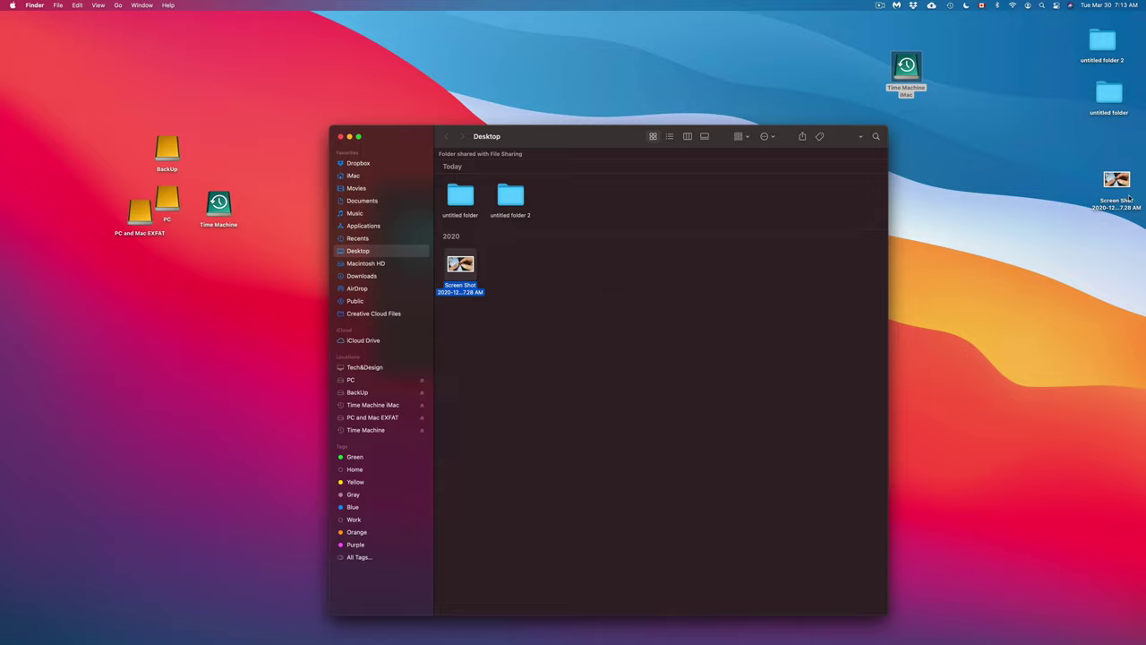
- Move the restored screen shot into clear desktop space and delete it to the Trash
{"action": "left_click_drag", "start_coordinate": [1126, 199], "coordinate": [1059, 167]}
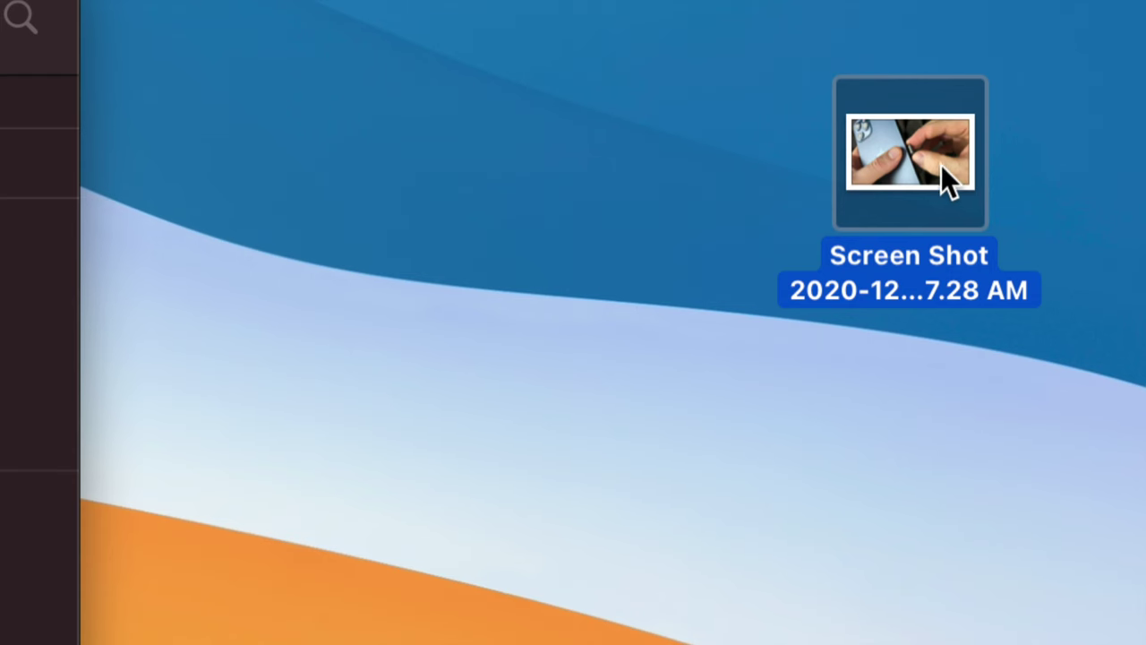
{"action": "left_click_drag", "start_coordinate": [943, 168], "coordinate": [801, 215]}
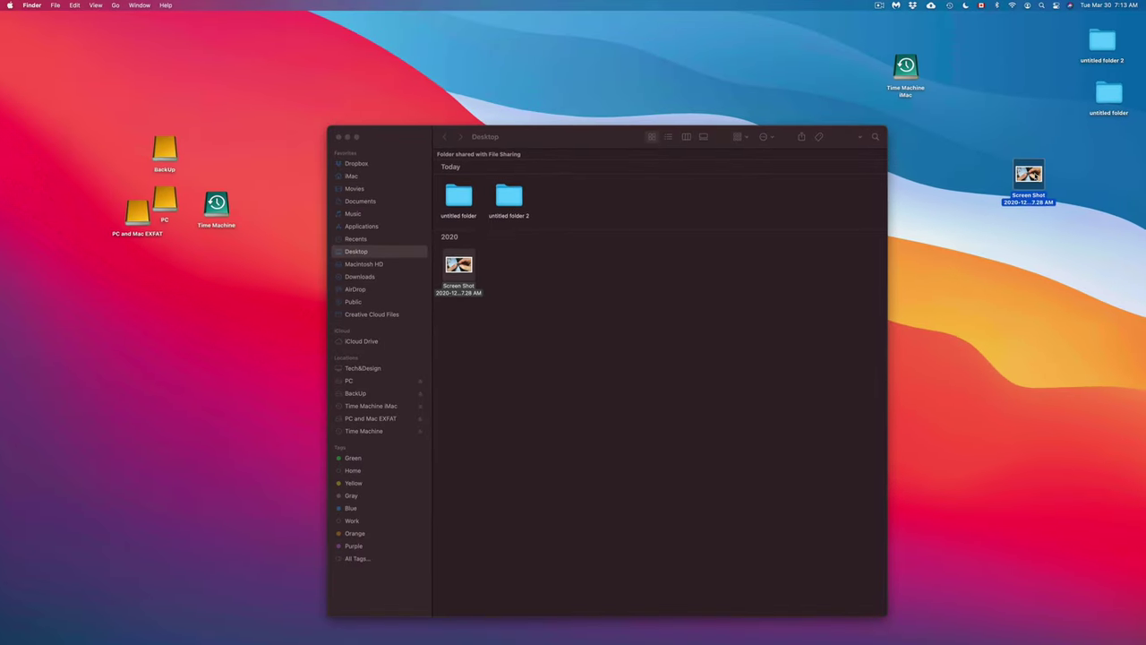
{"action": "left_click_drag", "start_coordinate": [1029, 175], "coordinate": [1018, 102]}
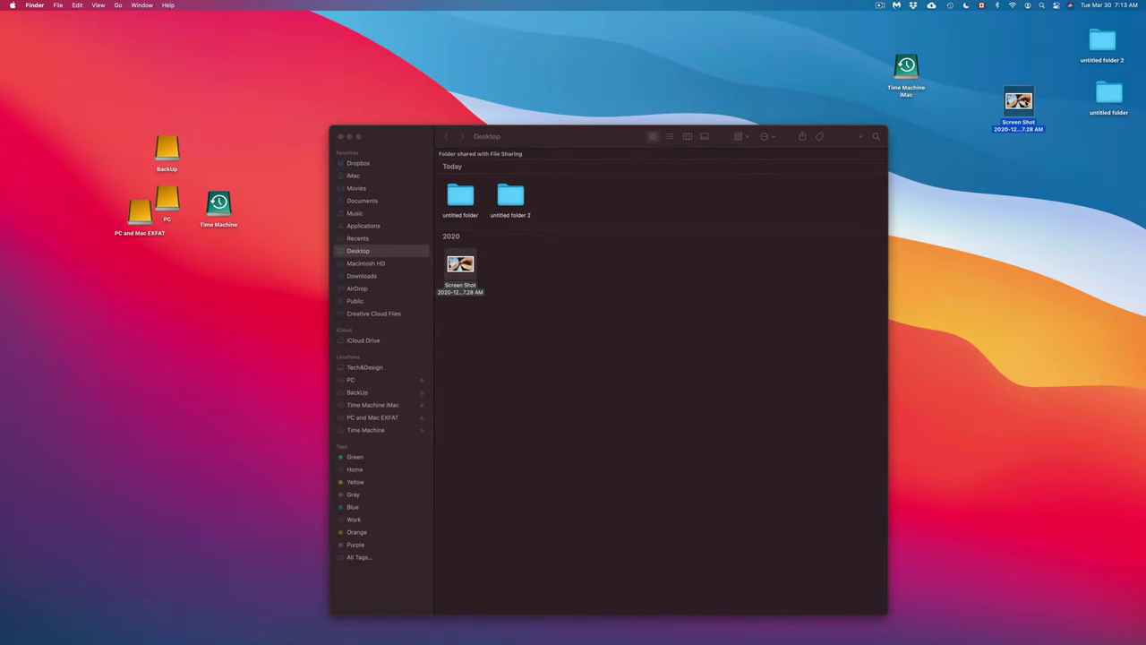
{"action": "key", "text": "super+BackSpace"}
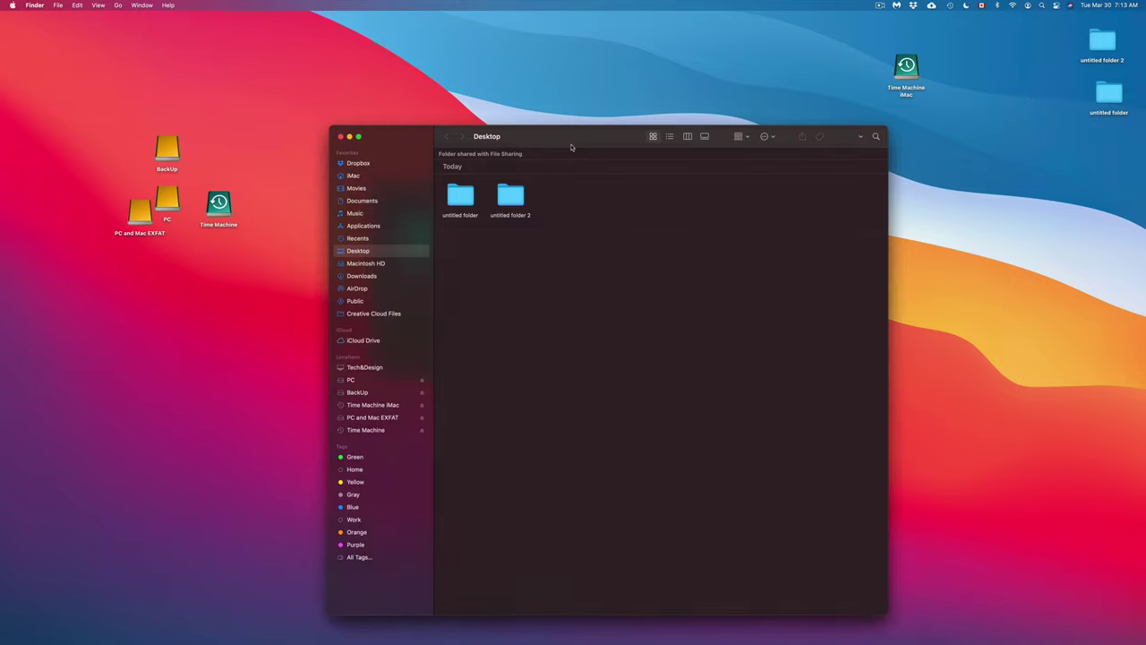
{"action": "left_click_drag", "start_coordinate": [571, 146], "coordinate": [650, 146]}
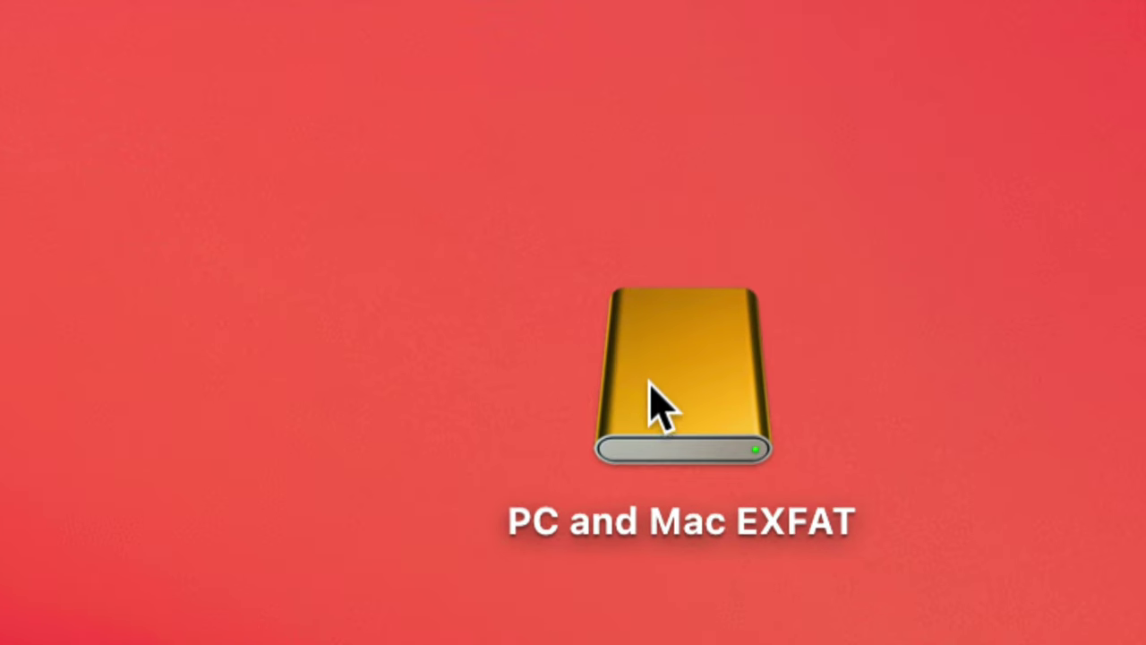
- Create an untitled folder on the PC and Mac EXFAT drive, and place the drive beside Time Machine on the desktop
{"action": "left_click", "coordinate": [661, 408]}
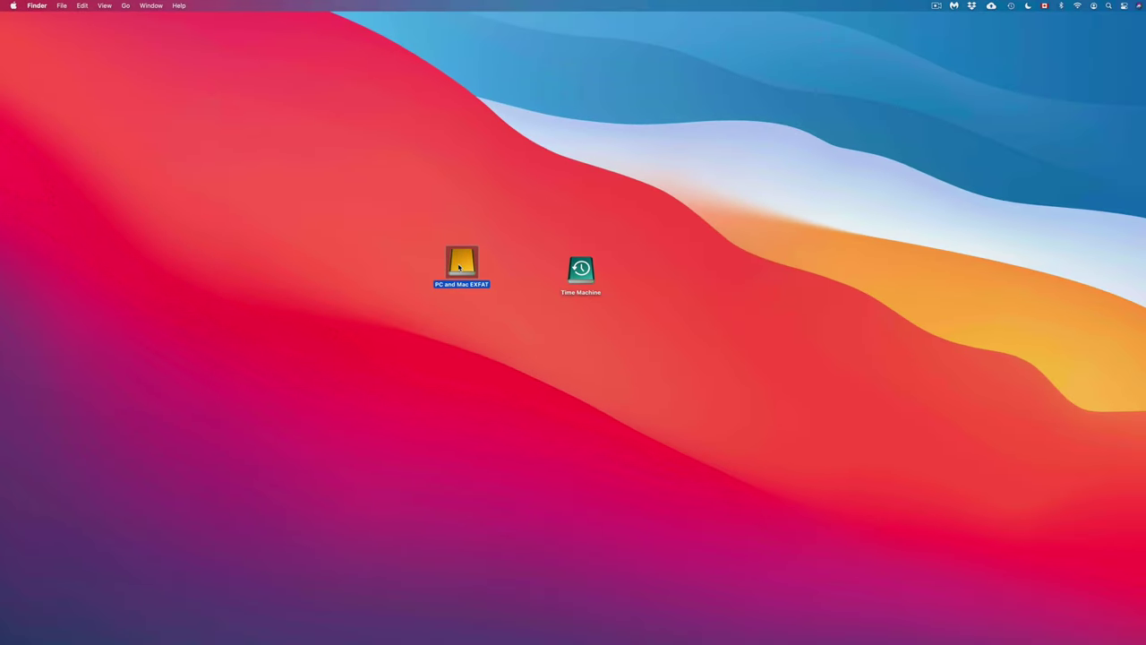
{"action": "double_click", "coordinate": [449, 266]}
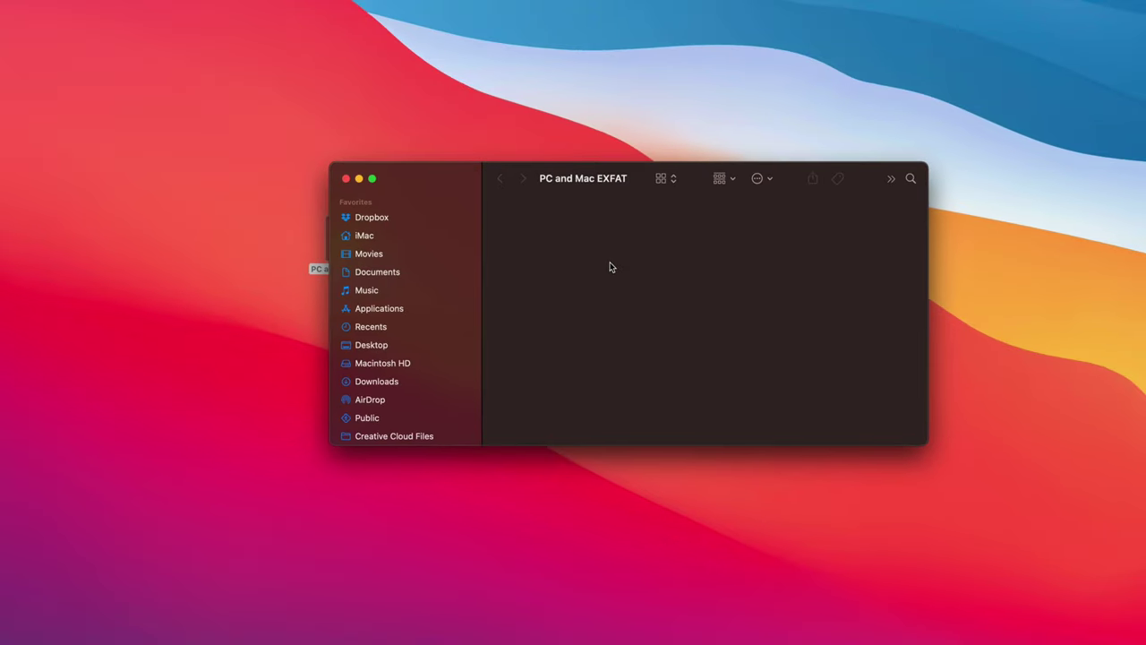
{"action": "right_click", "coordinate": [585, 264]}
{"action": "left_click", "coordinate": [626, 270]}
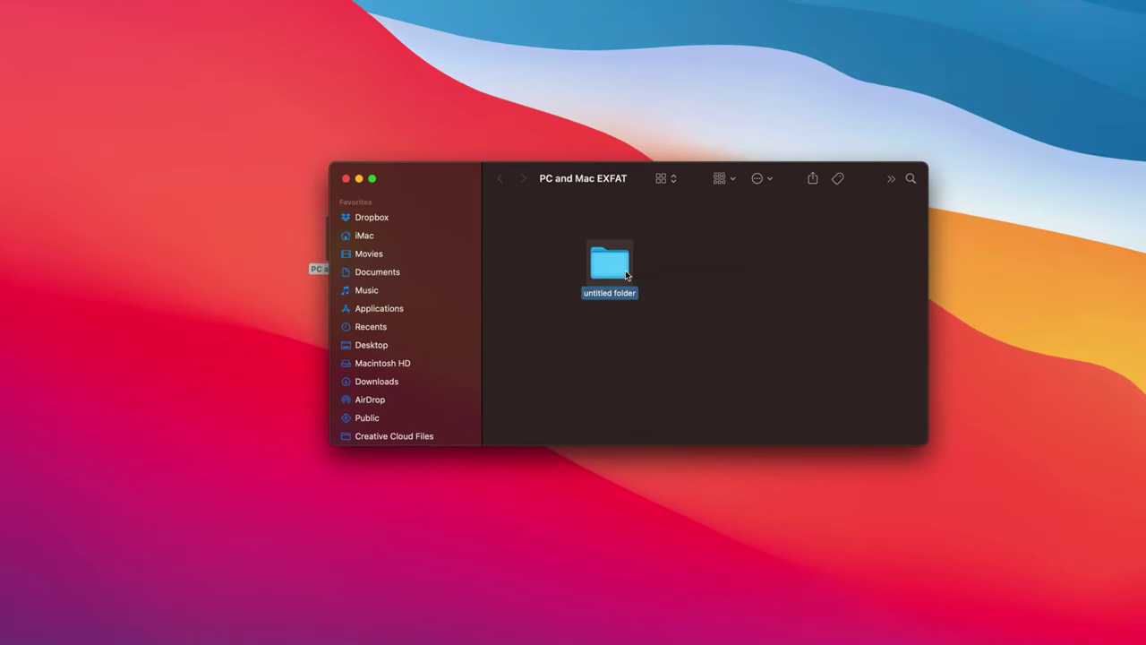
{"action": "left_click", "coordinate": [748, 304]}
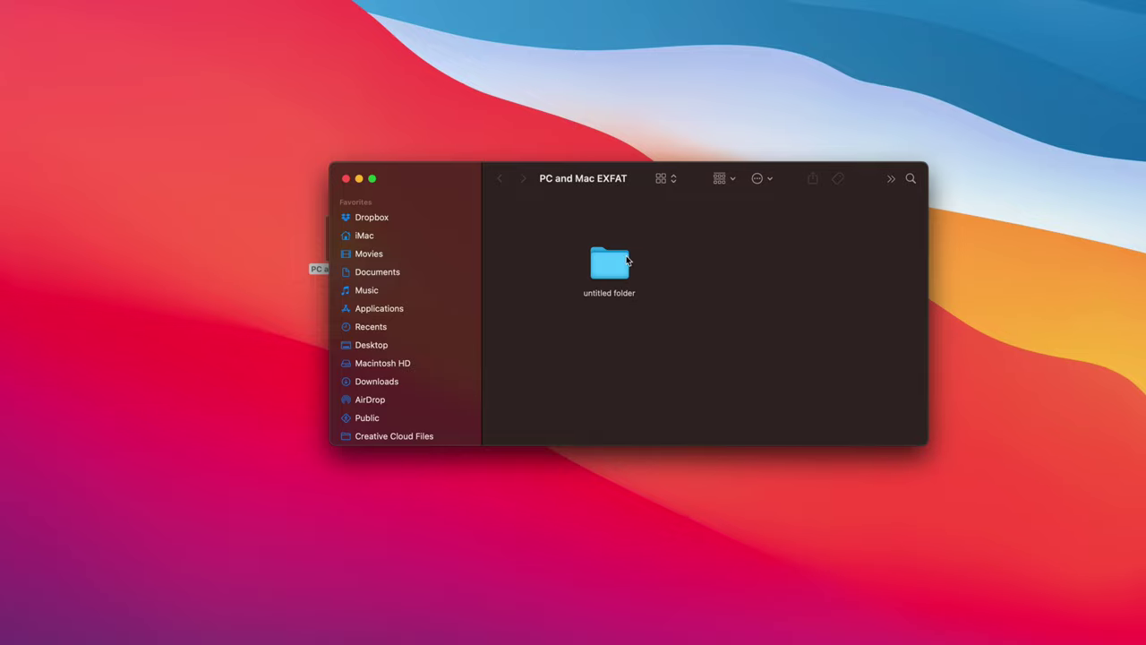
{"action": "left_click", "coordinate": [345, 179]}
{"action": "left_click_drag", "start_coordinate": [367, 226], "coordinate": [600, 249]}
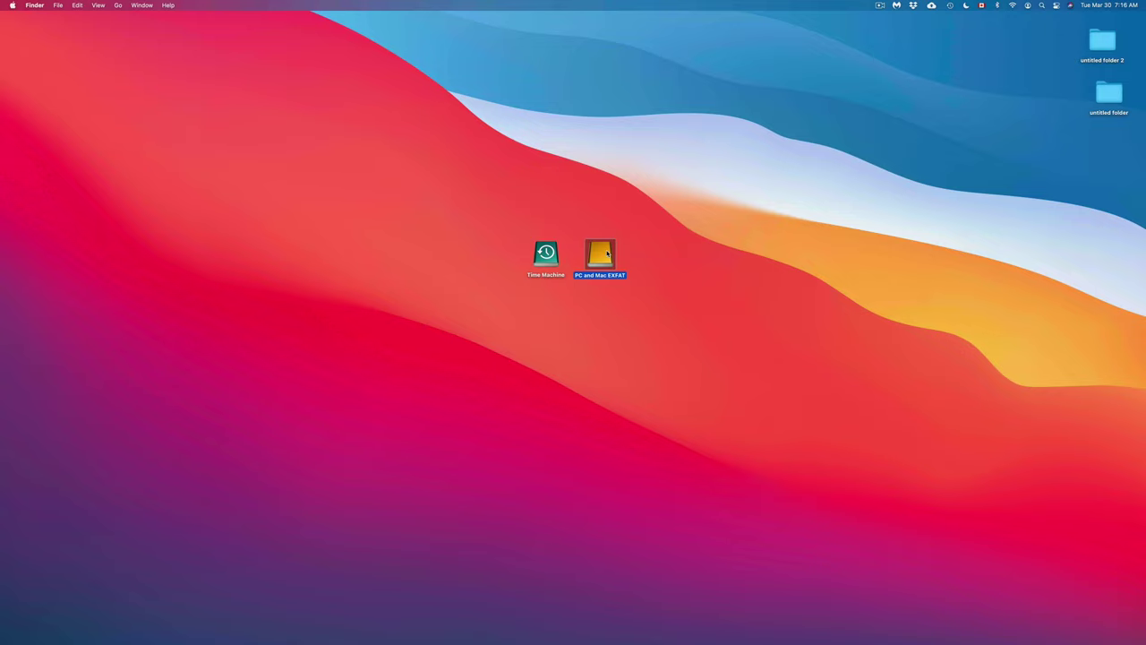
- Open Disk Utility, reposition its window, and collapse the internal Fusion Drive's volumes
{"action": "left_click", "coordinate": [757, 625]}
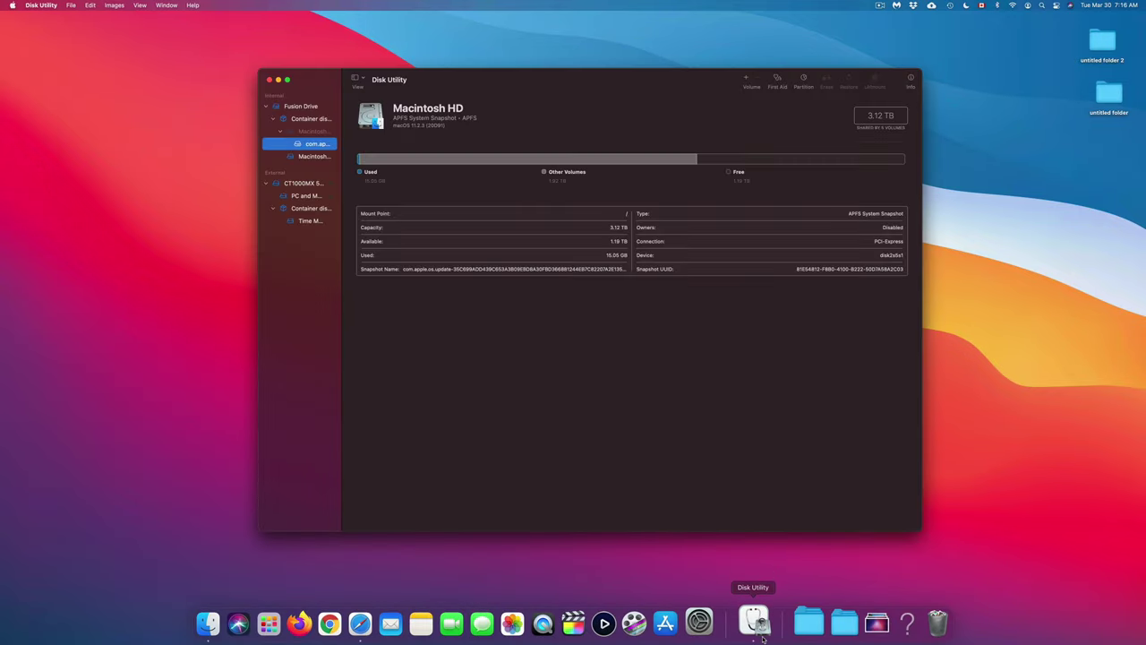
{"action": "left_click_drag", "start_coordinate": [323, 78], "coordinate": [371, 79]}
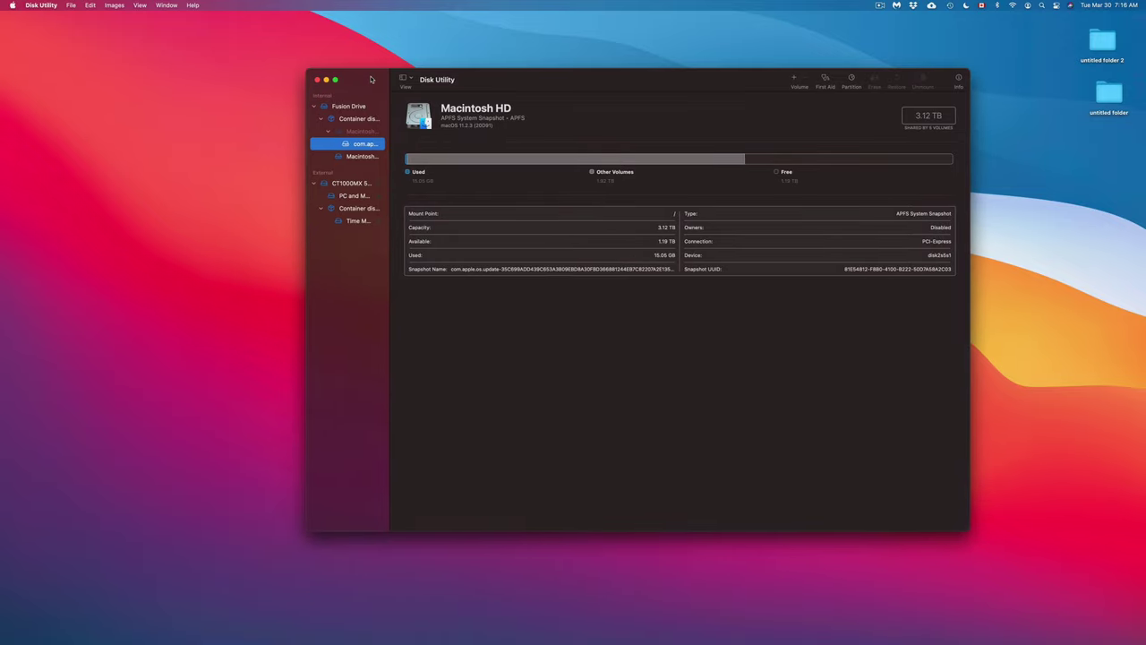
{"action": "left_click", "coordinate": [313, 106]}
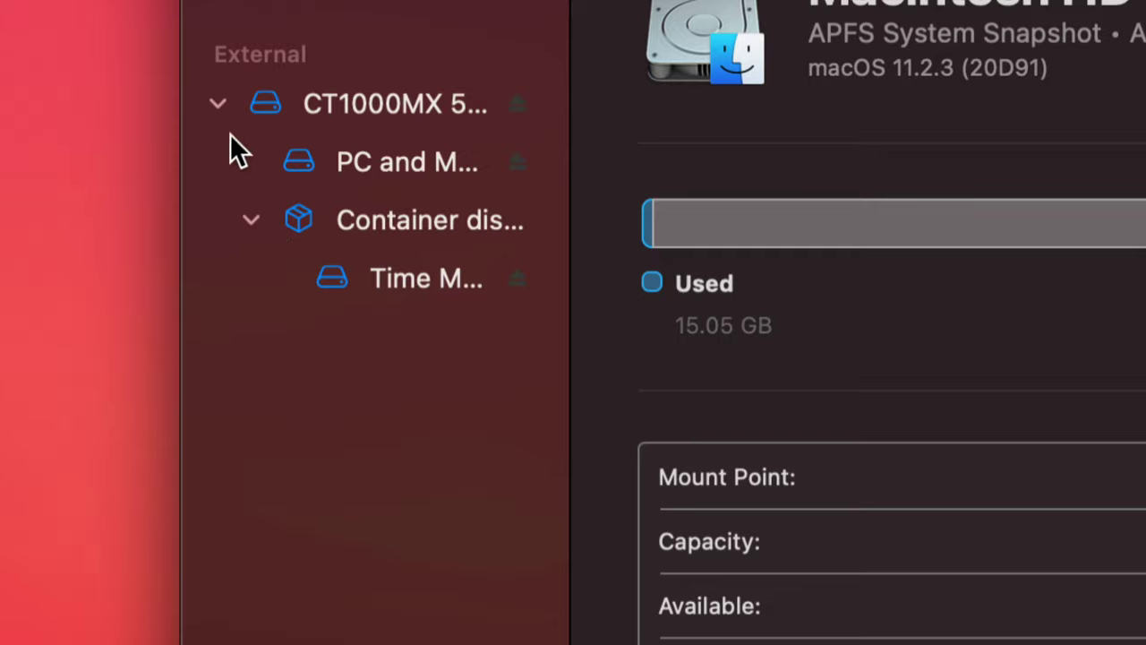
- Examine the external CT1000MX drive's structure and the details of its PC and Mac EXFAT and Time Machine volumes
{"action": "left_click", "coordinate": [218, 103]}
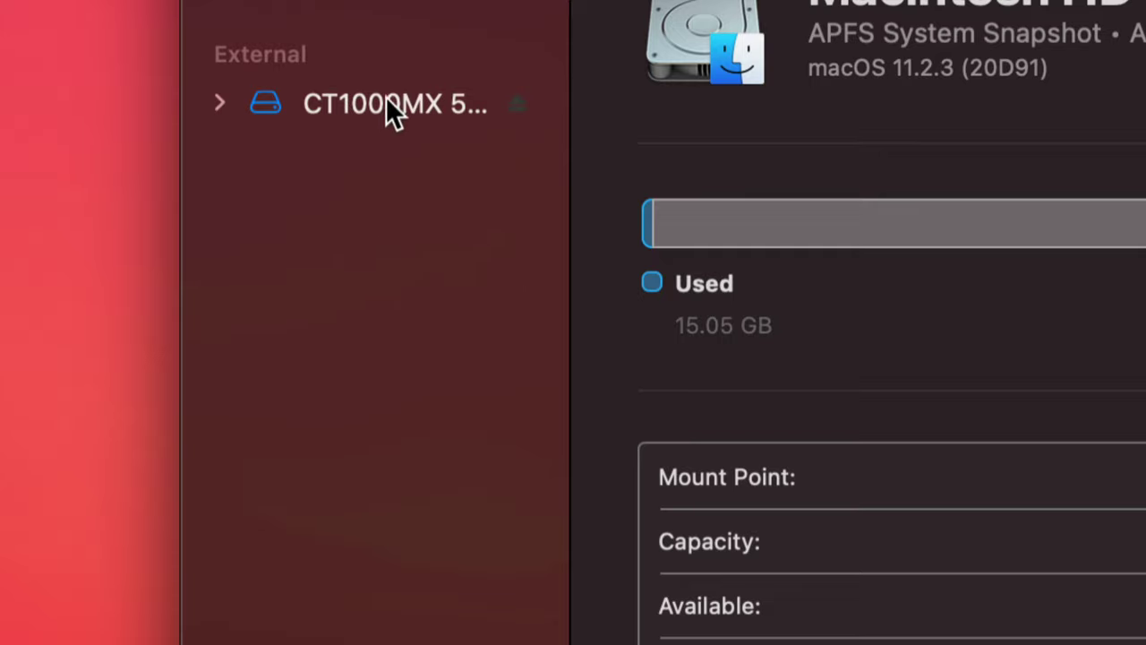
{"action": "left_click", "coordinate": [219, 103]}
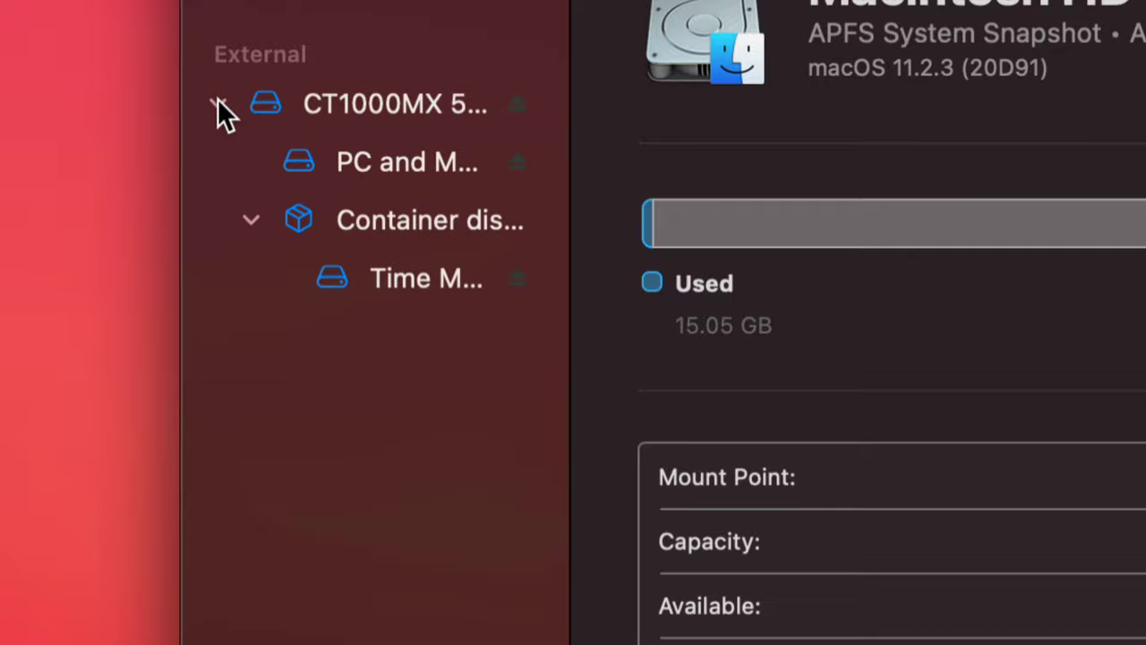
{"action": "left_click", "coordinate": [218, 103]}
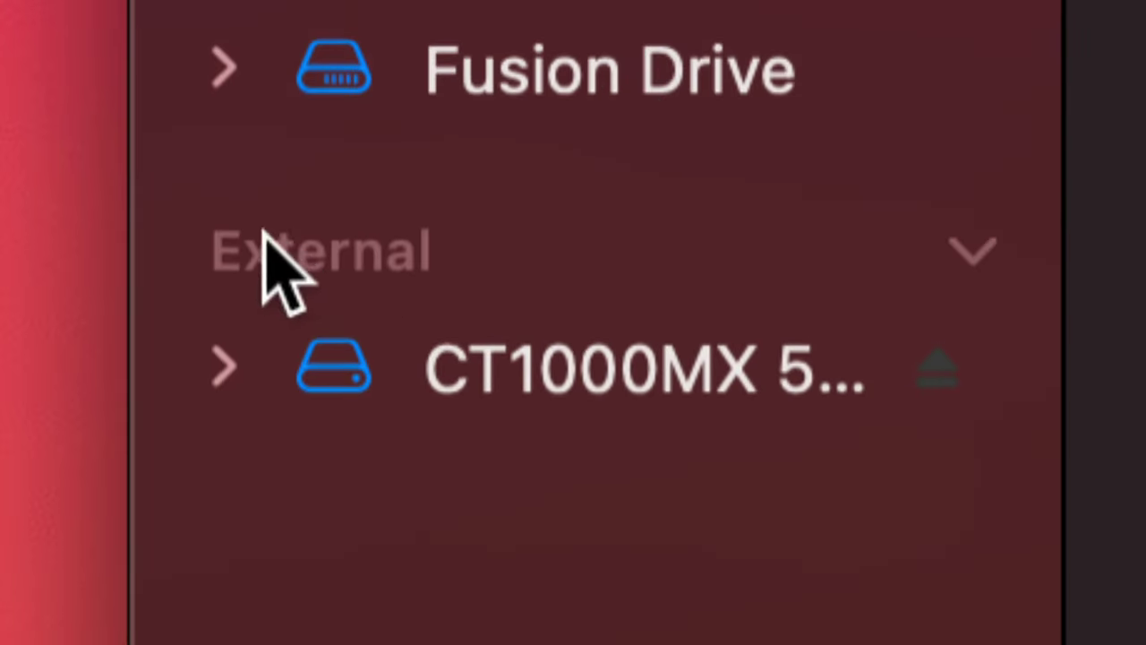
{"action": "left_click", "coordinate": [242, 358]}
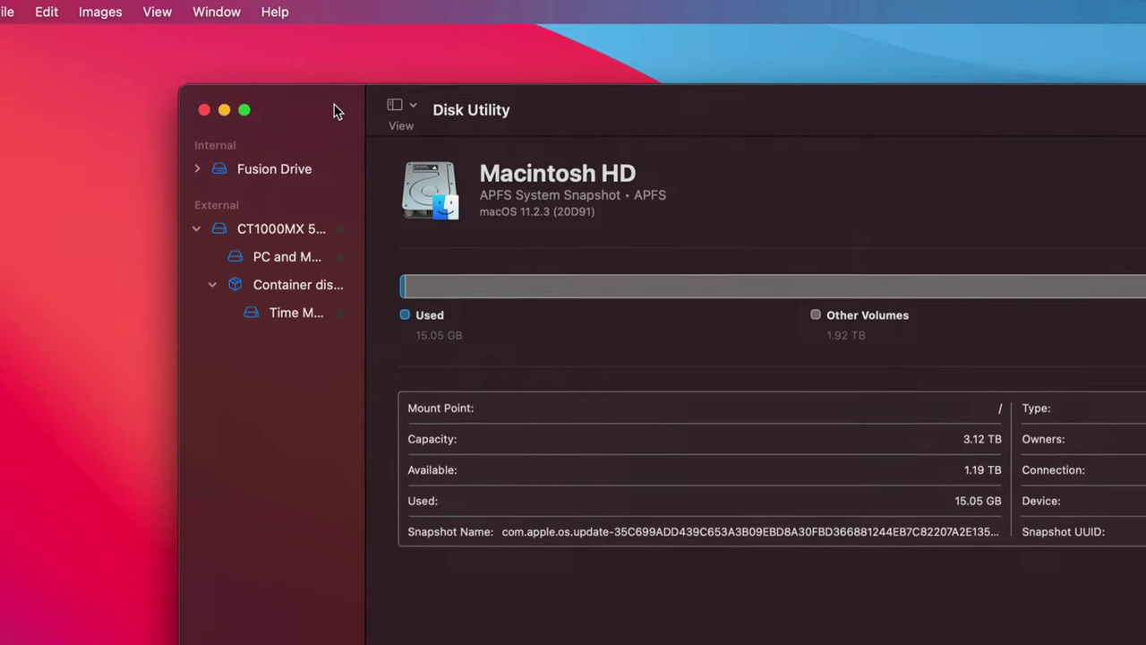
{"action": "left_click", "coordinate": [289, 260]}
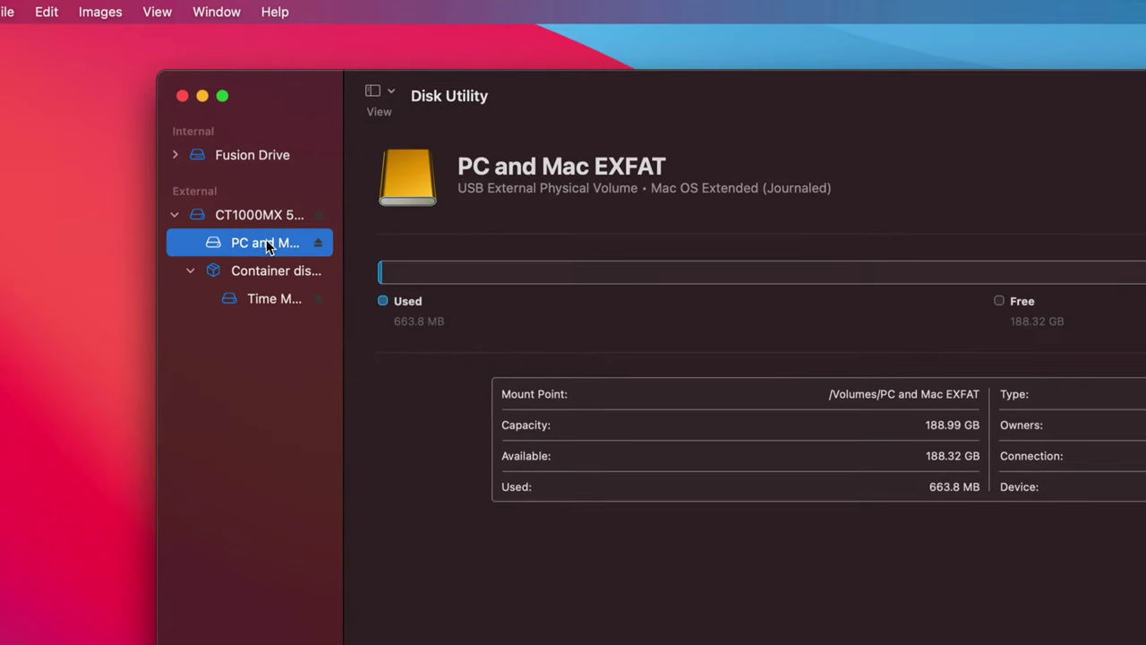
{"action": "left_click", "coordinate": [273, 300]}
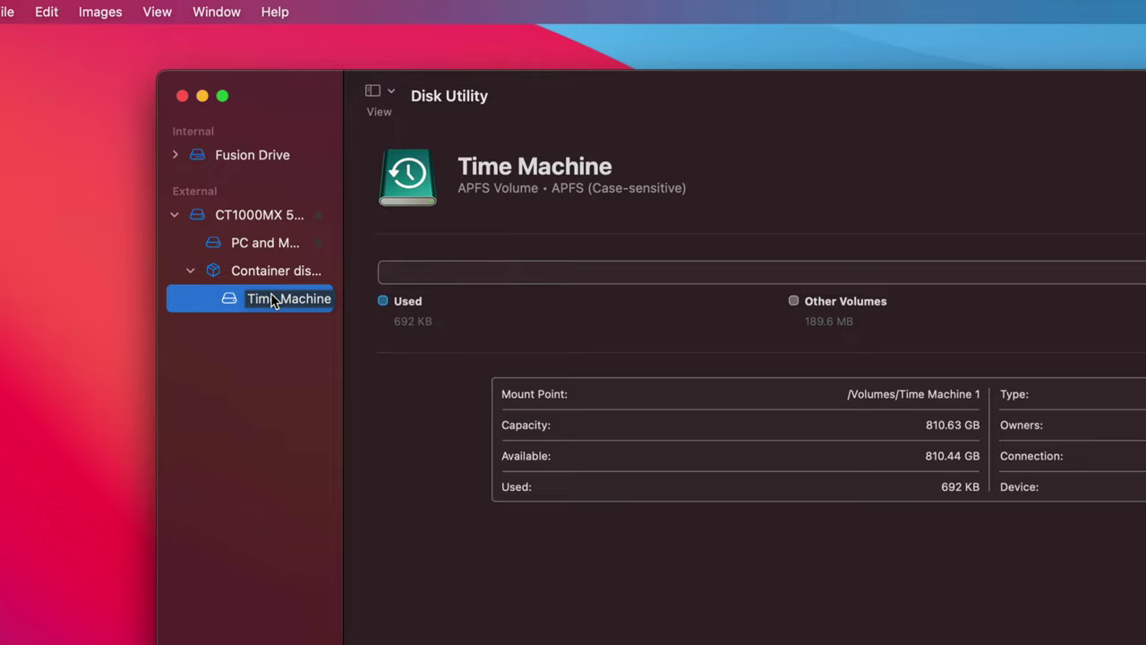
- Compare the details of the PC and Mac EXFAT volume with those of the Time Machine volume
{"action": "left_click", "coordinate": [263, 242]}
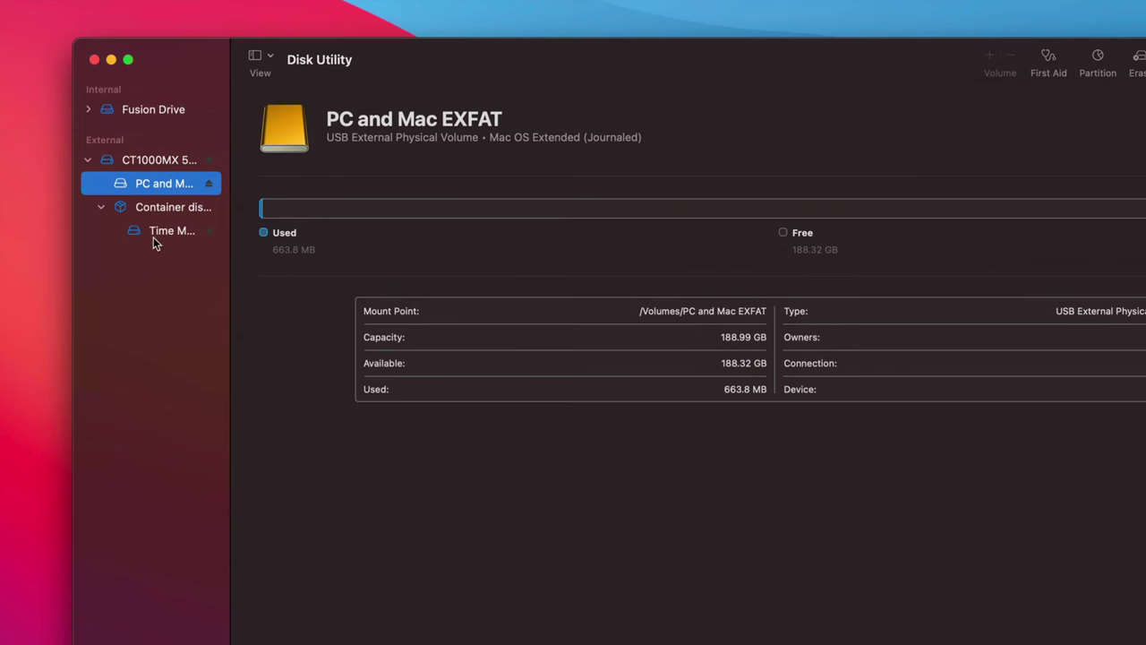
{"action": "left_click", "coordinate": [148, 232]}
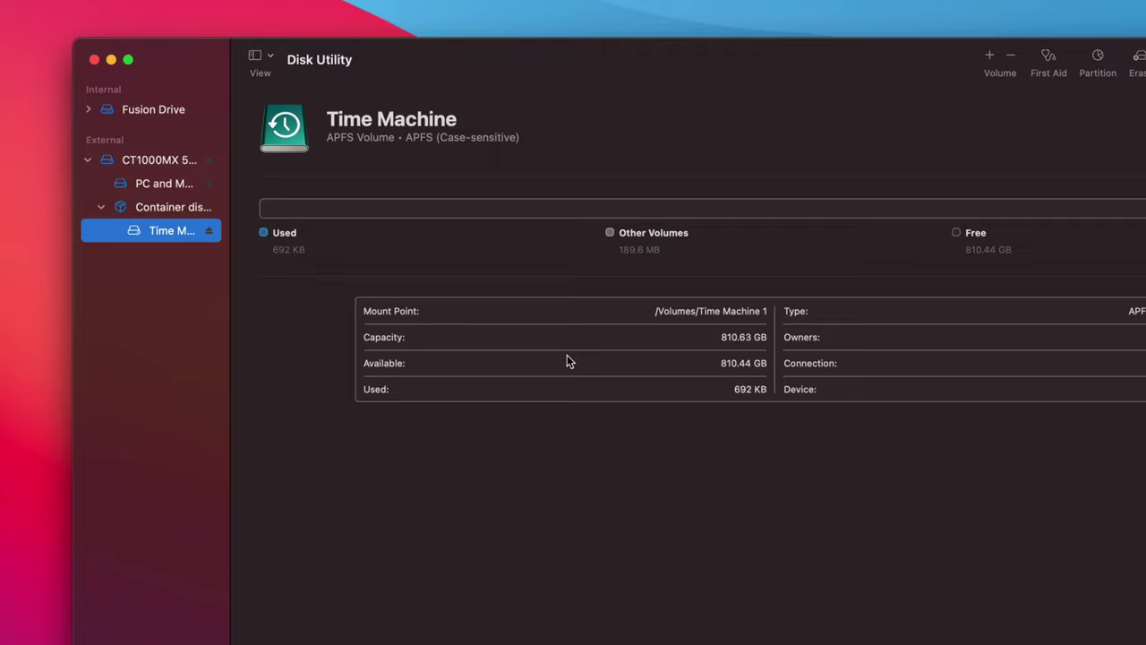
{"action": "left_click", "coordinate": [150, 188]}
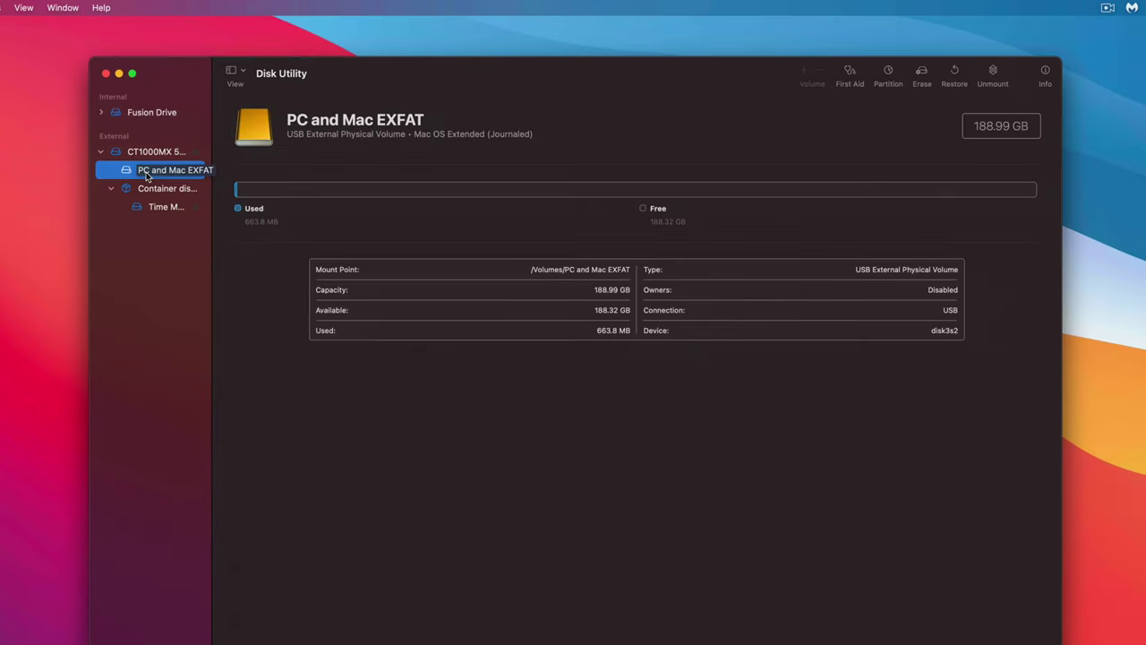
- Open the partition layout of the CT1000MX drive and examine the PC and Mac EXFAT and Time Machine partitions' formats and sizes
{"action": "left_click", "coordinate": [148, 155]}
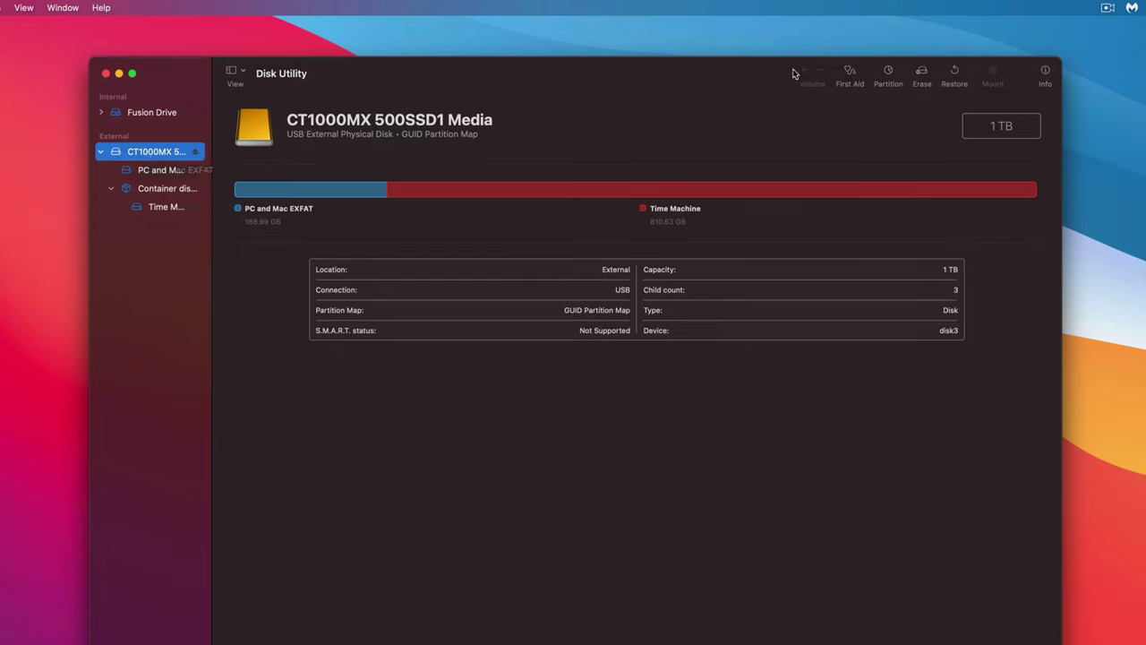
{"action": "left_click", "coordinate": [889, 72]}
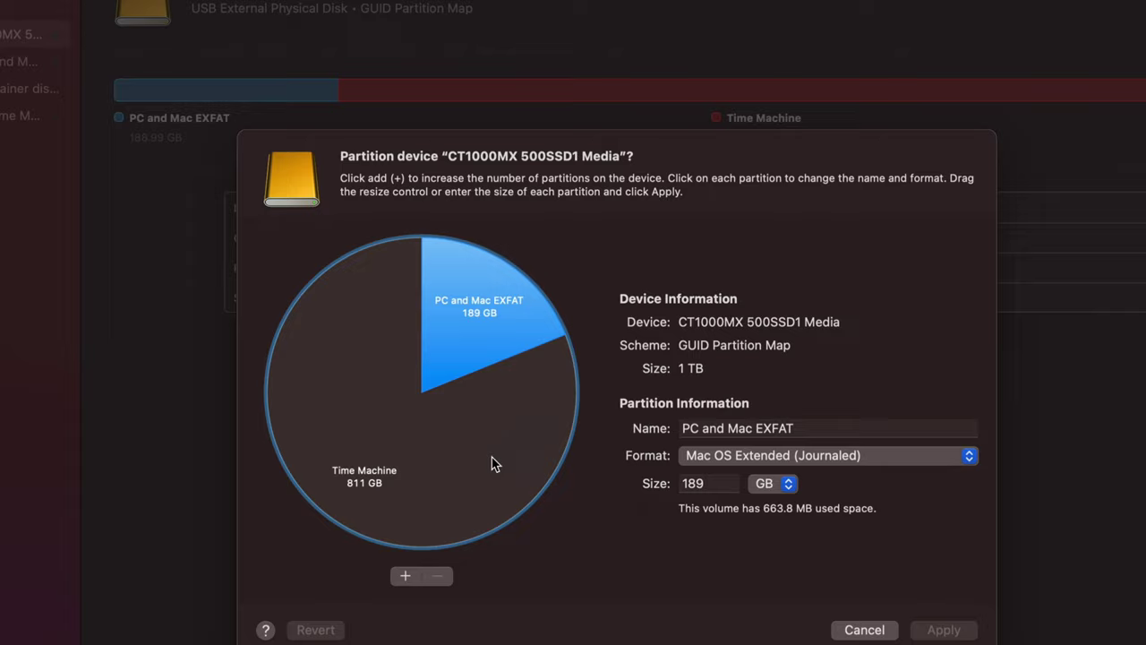
{"action": "left_click", "coordinate": [474, 474]}
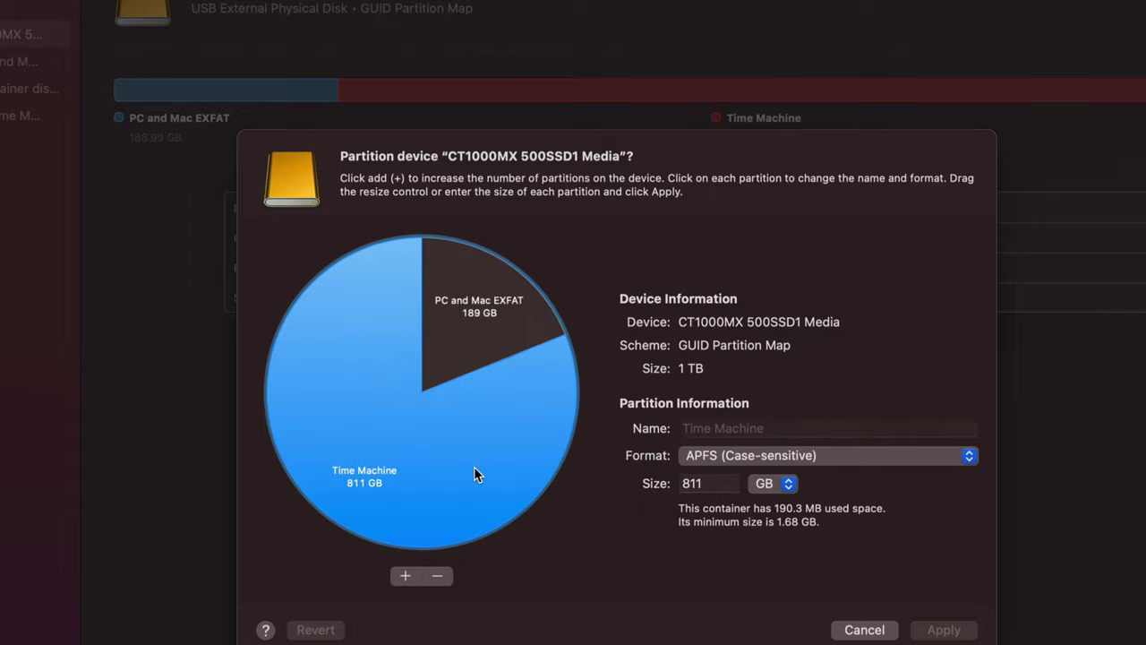
{"action": "left_click", "coordinate": [478, 332]}
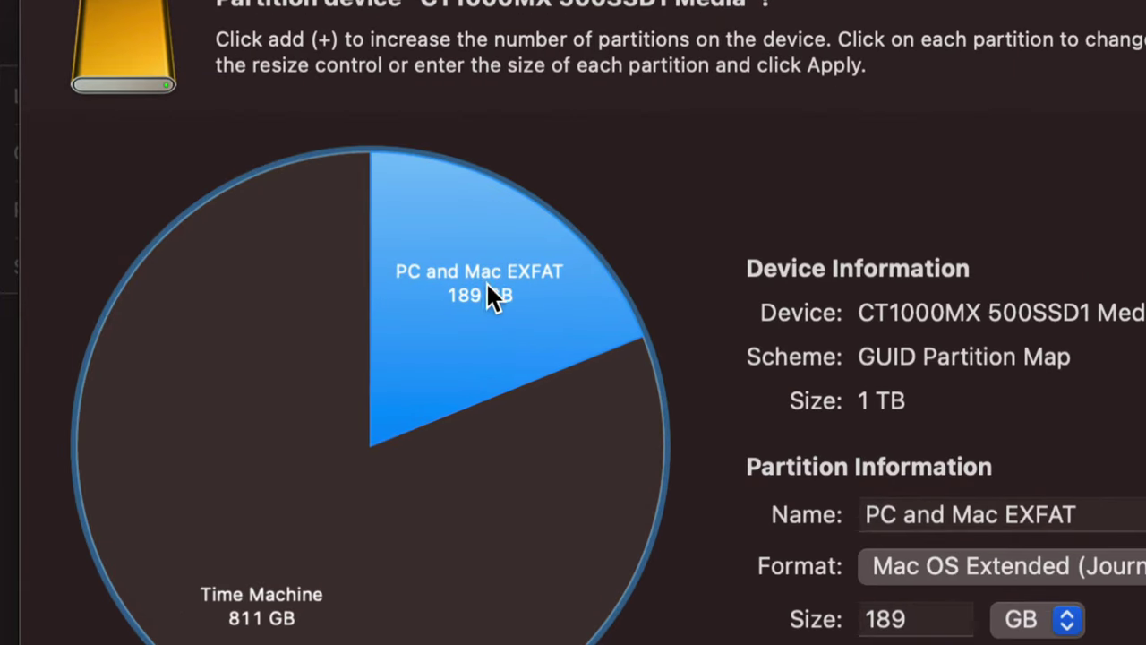
{"action": "left_click", "coordinate": [402, 535]}
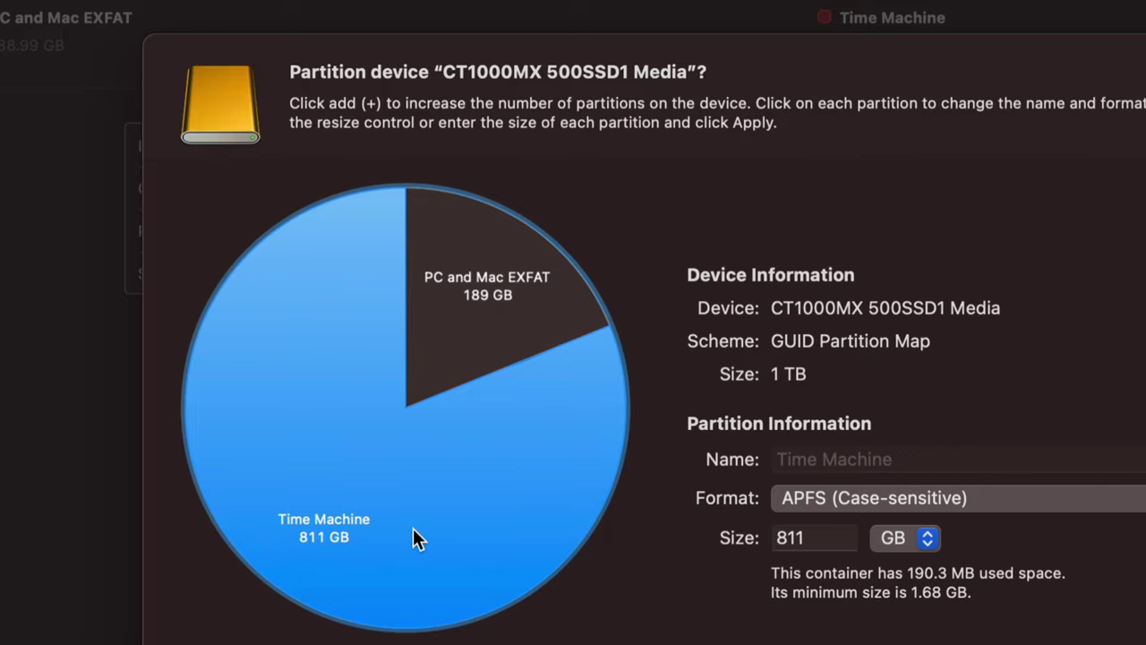
{"action": "left_click", "coordinate": [469, 330]}
{"action": "left_click", "coordinate": [413, 498]}
{"action": "left_click", "coordinate": [462, 363]}
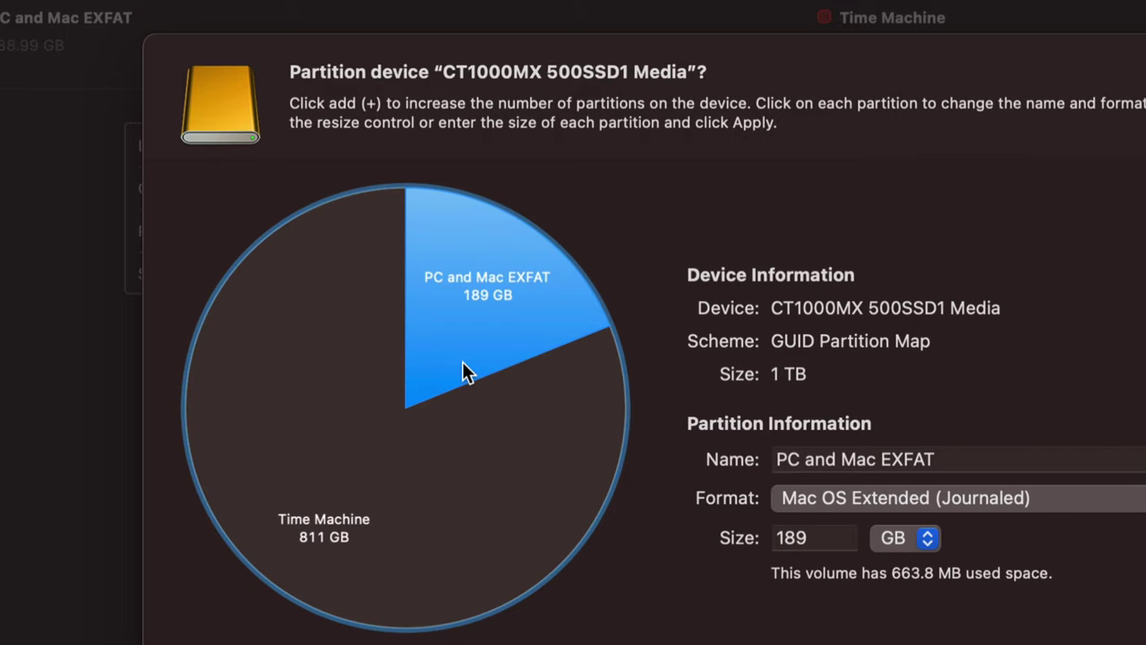
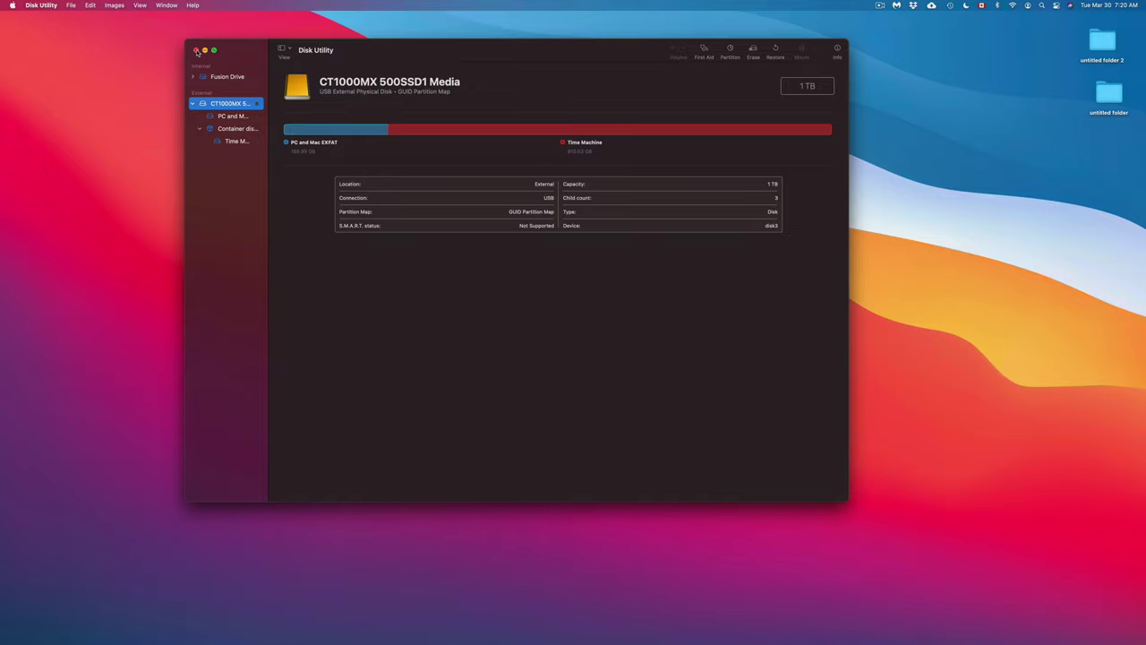
- Close Disk Utility and move the Time Machine and PC and Mac EXFAT drives together on the desktop
{"action": "left_click", "coordinate": [196, 50]}
{"action": "left_click", "coordinate": [548, 256], "text": "super"}
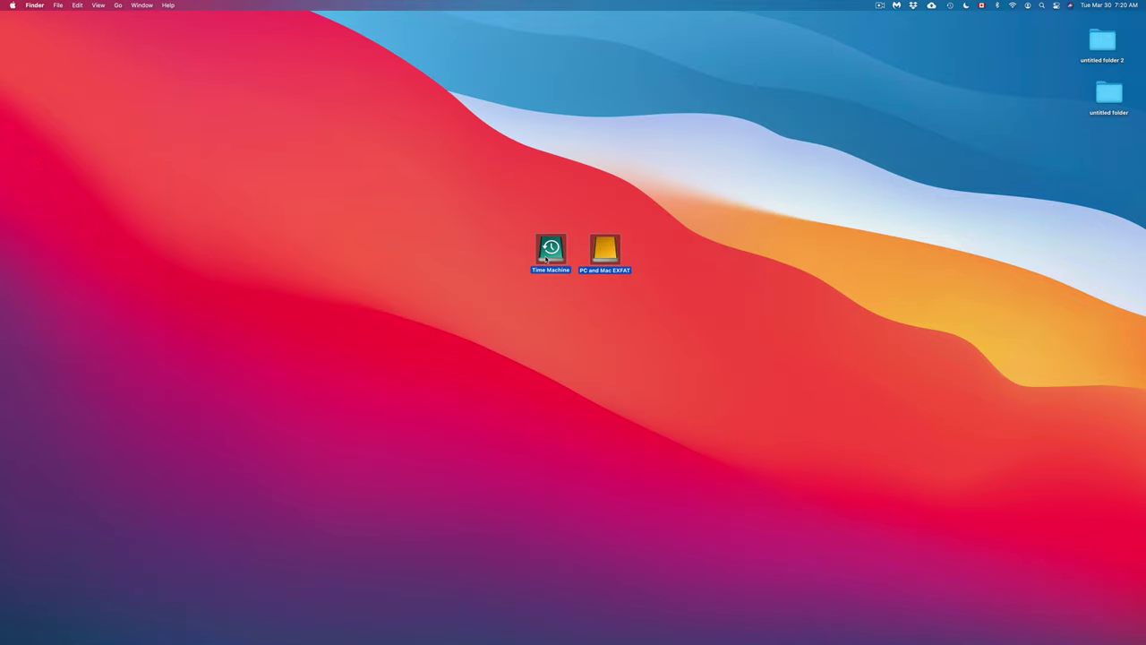
{"action": "left_click_drag", "start_coordinate": [548, 257], "coordinate": [635, 270]}
{"action": "left_click", "coordinate": [712, 359]}
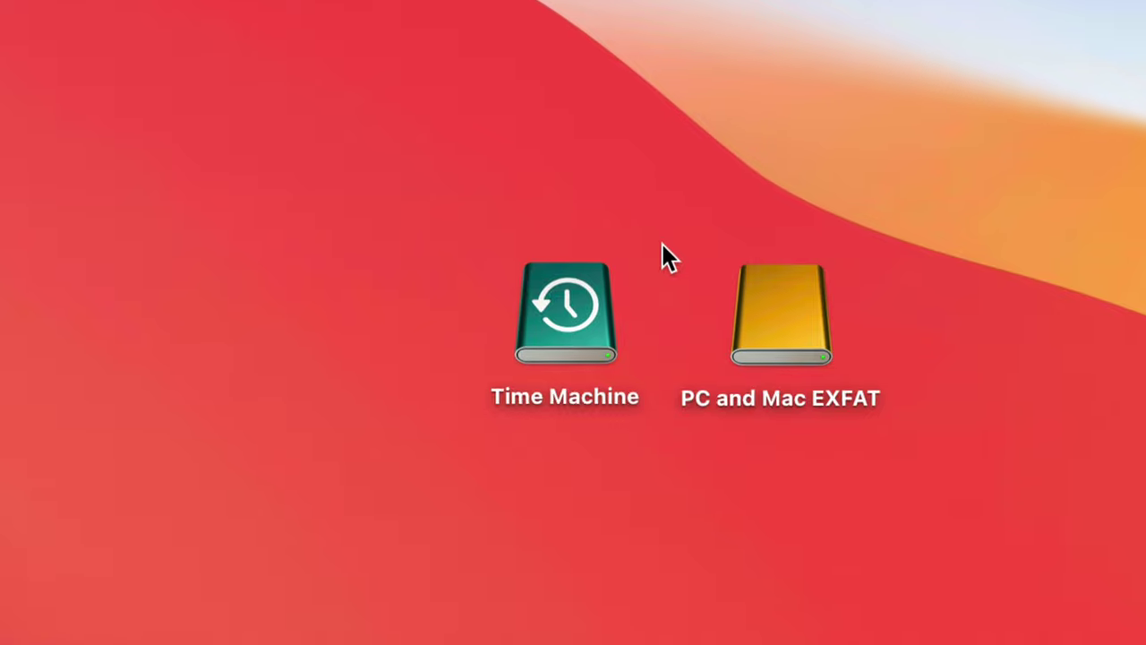
- Eject the PC and Mac EXFAT drive, choosing to eject all volumes on its disk
{"action": "left_click", "coordinate": [757, 314]}
{"action": "right_click", "coordinate": [758, 317]}
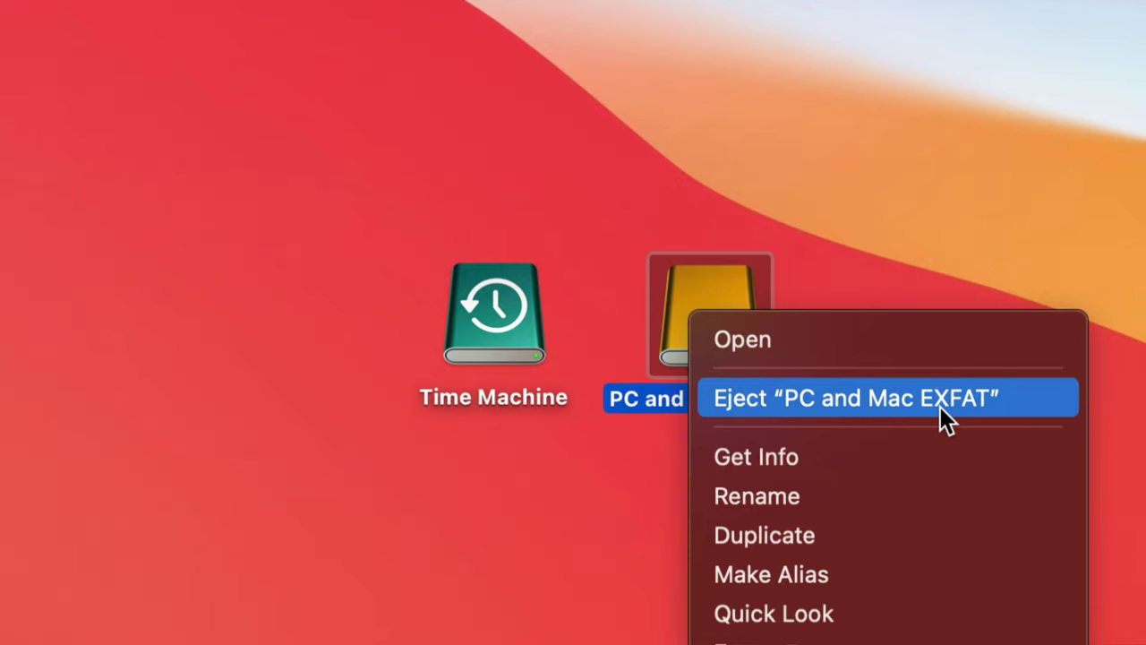
{"action": "key", "text": "alt"}
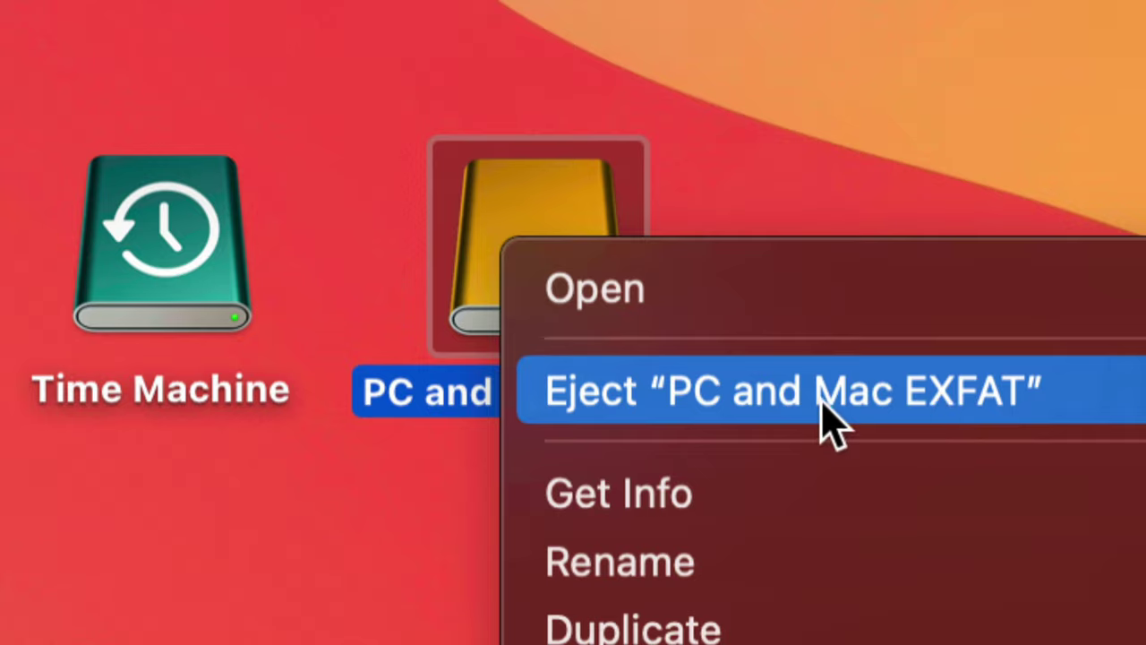
{"action": "left_click", "coordinate": [734, 419]}
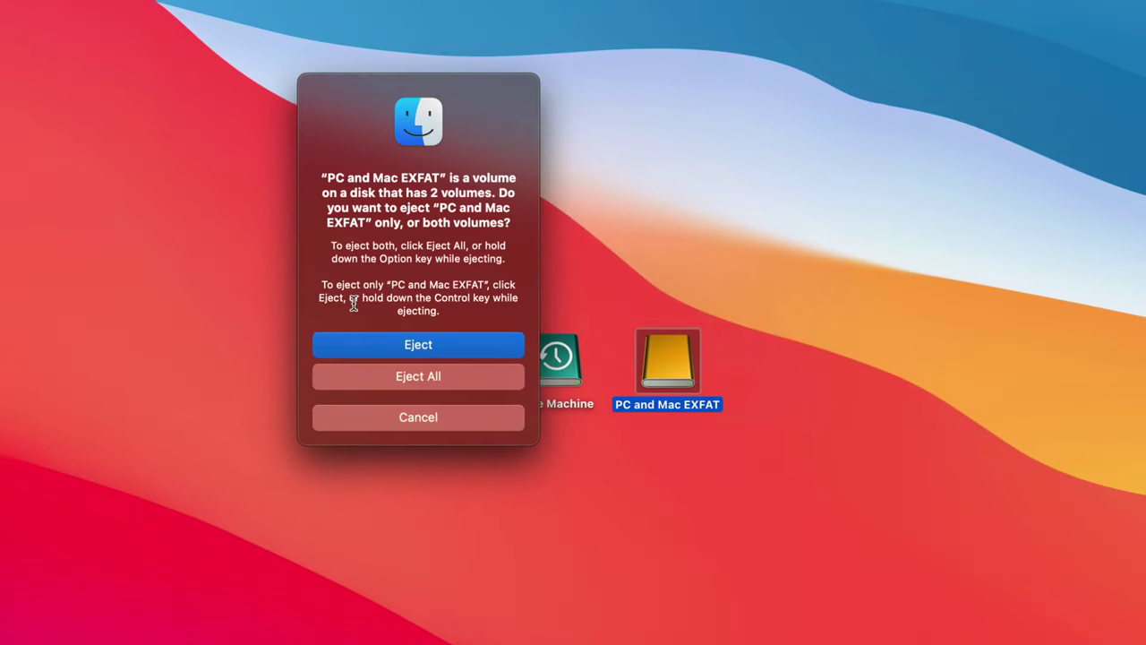
{"action": "left_click", "coordinate": [384, 378]}
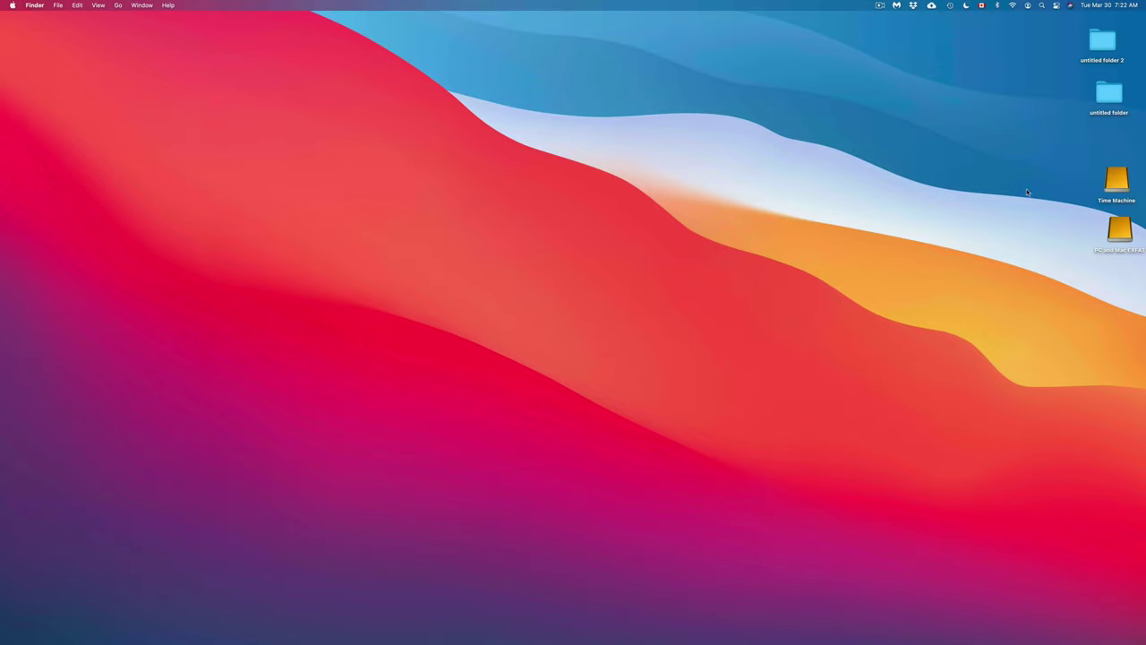
- Move the reconnected Time Machine and PC and Mac EXFAT drives to the middle of the desktop and place them side by side
{"action": "left_click_drag", "start_coordinate": [1051, 194], "coordinate": [1119, 288]}
{"action": "left_click_drag", "start_coordinate": [1121, 188], "coordinate": [770, 195]}
{"action": "left_click", "coordinate": [821, 185]}
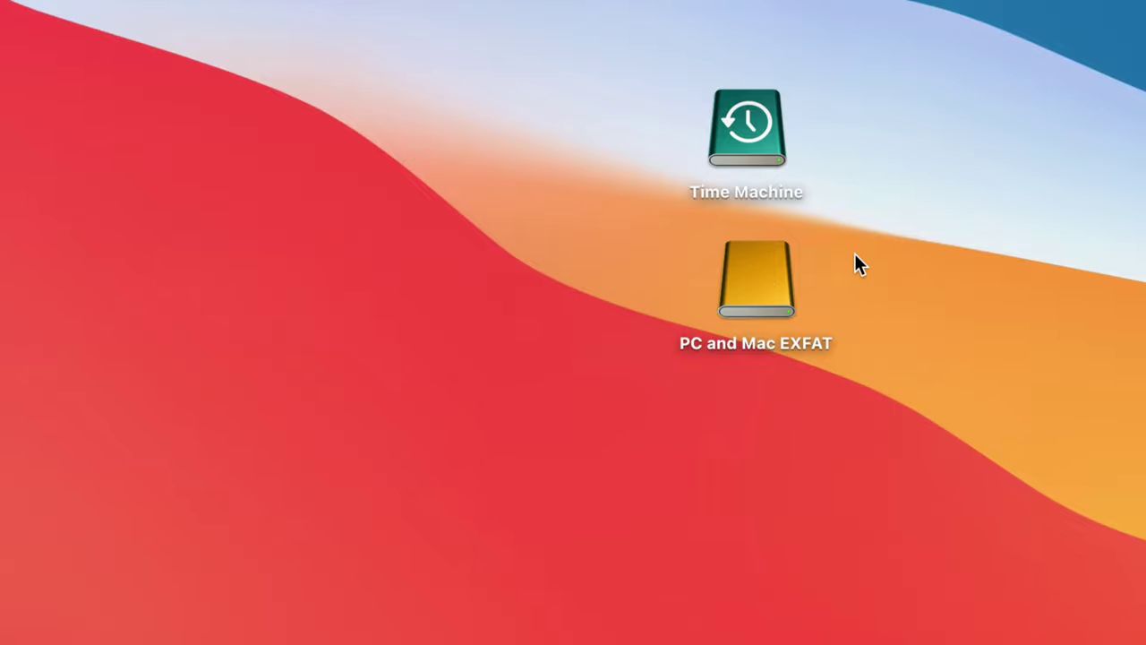
{"action": "left_click_drag", "start_coordinate": [806, 198], "coordinate": [430, 436]}
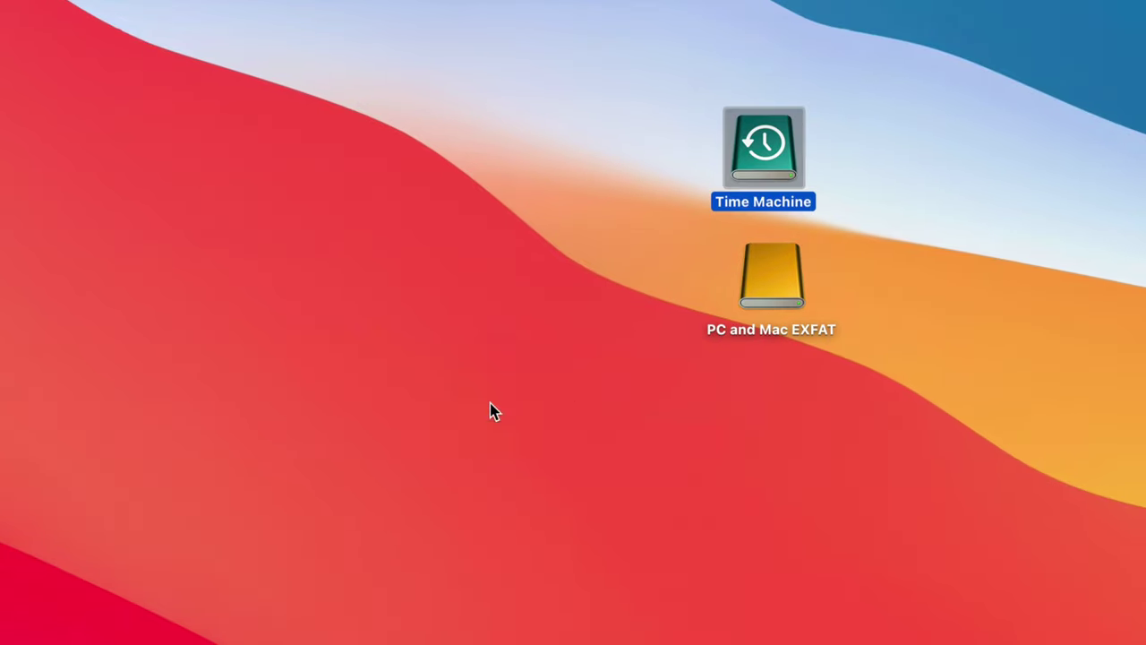
{"action": "left_click_drag", "start_coordinate": [775, 286], "coordinate": [618, 400]}
{"action": "left_click", "coordinate": [531, 402]}
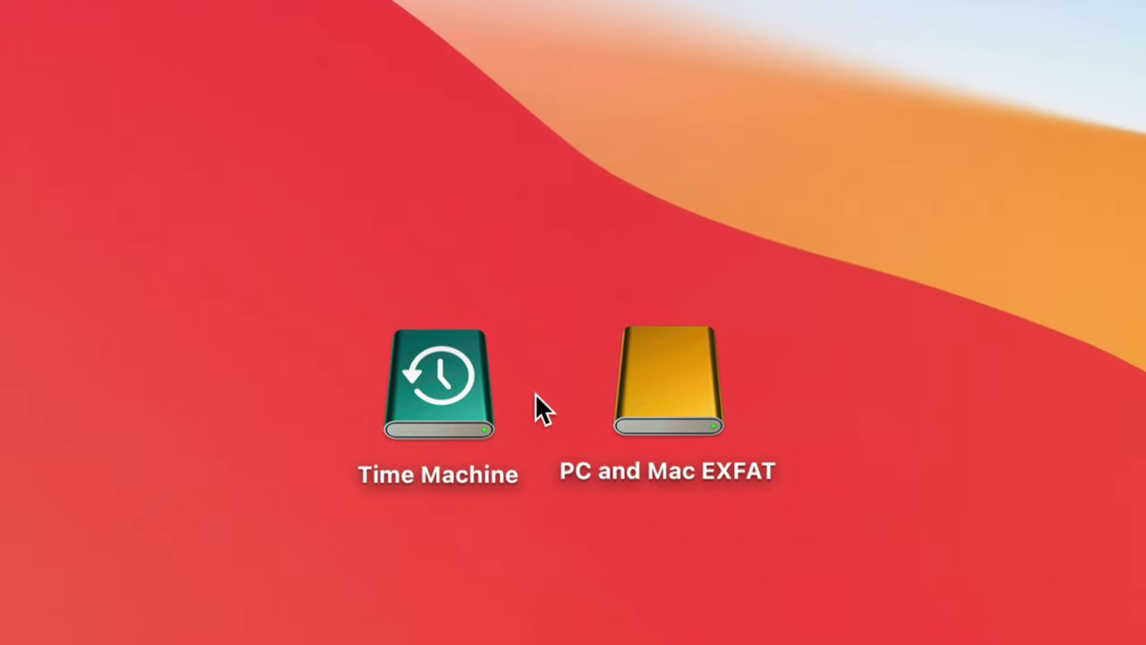
{"action": "left_click_drag", "start_coordinate": [642, 392], "coordinate": [662, 399]}
{"action": "left_click", "coordinate": [435, 390]}
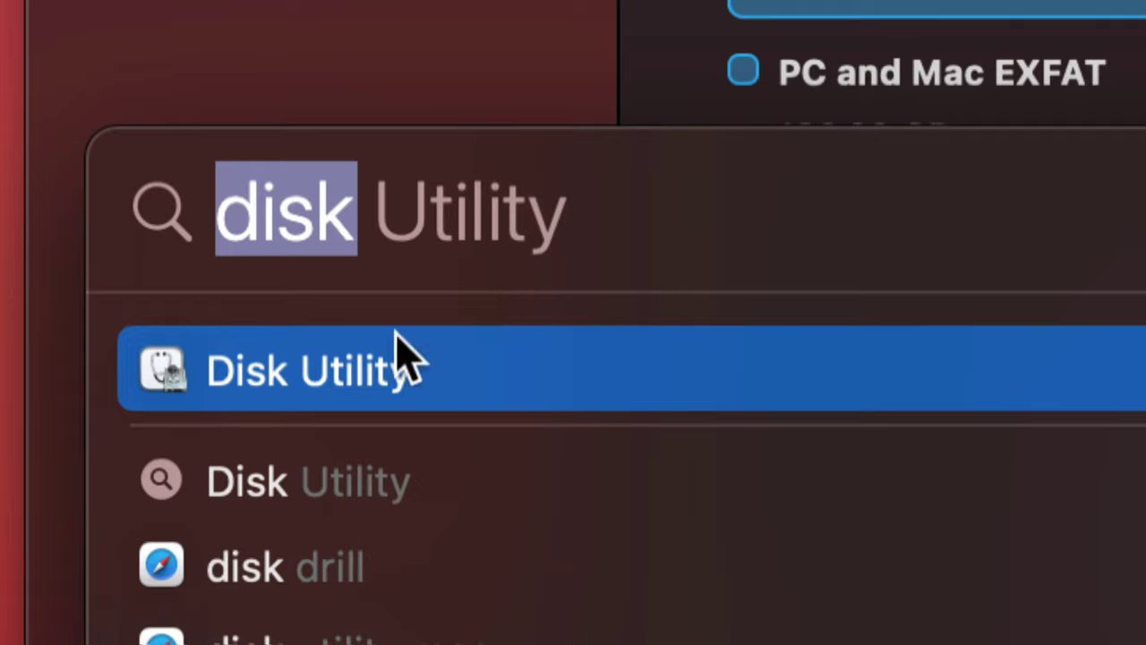
- Open Disk Utility and set its sidebar to show all devices
{"action": "left_click", "coordinate": [179, 406]}
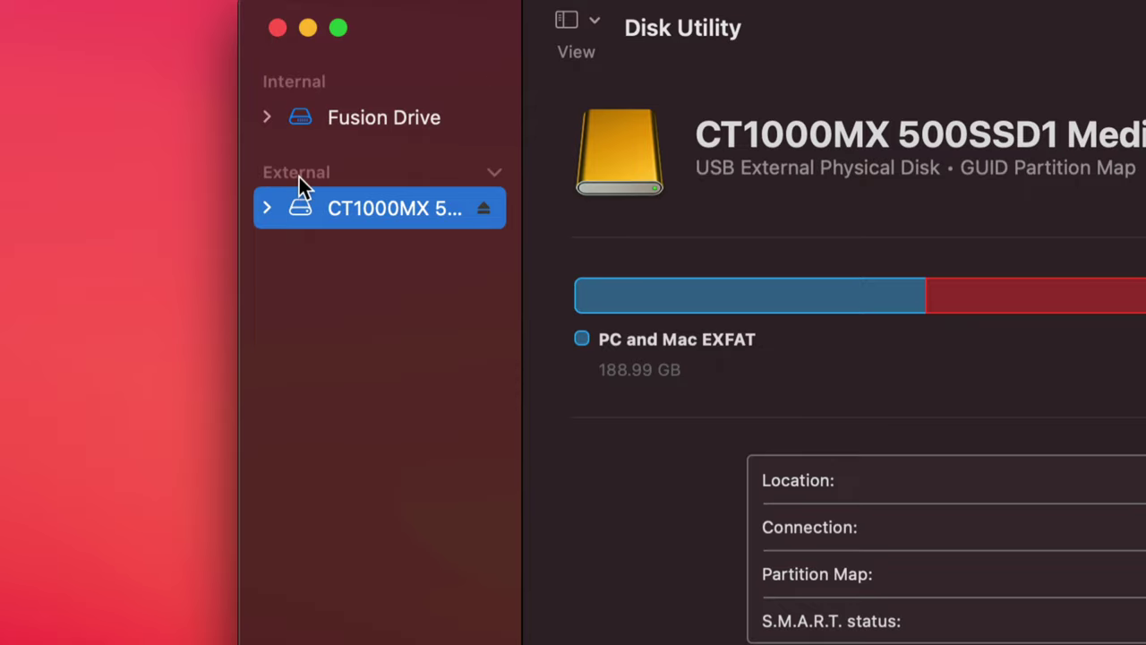
{"action": "left_click", "coordinate": [595, 23]}
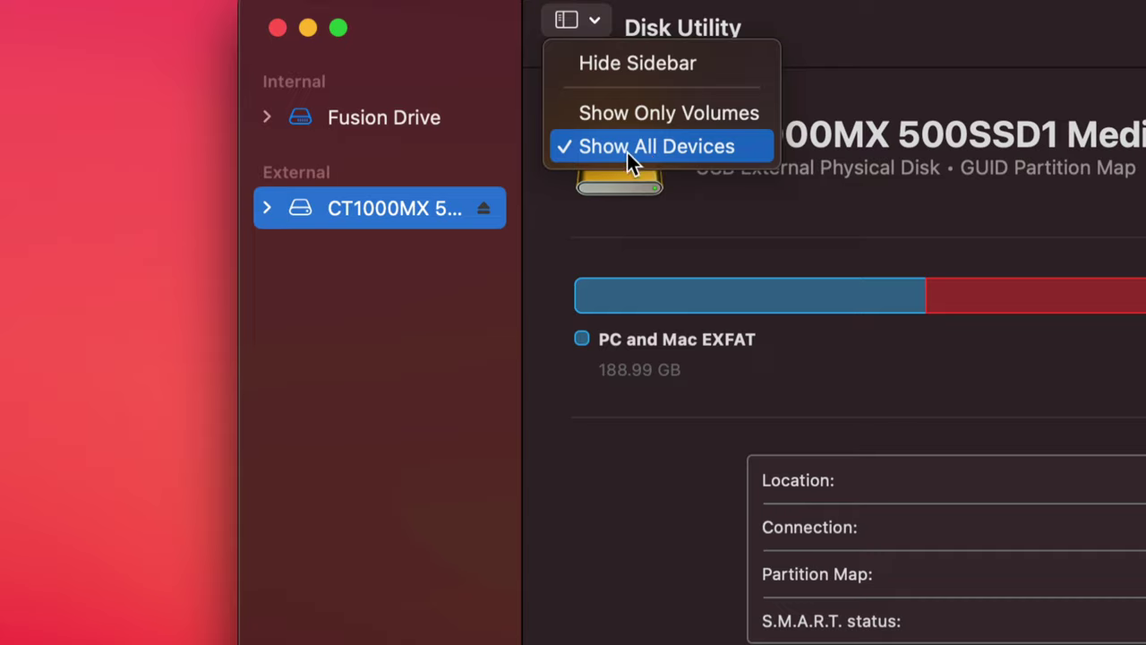
{"action": "left_click", "coordinate": [716, 151]}
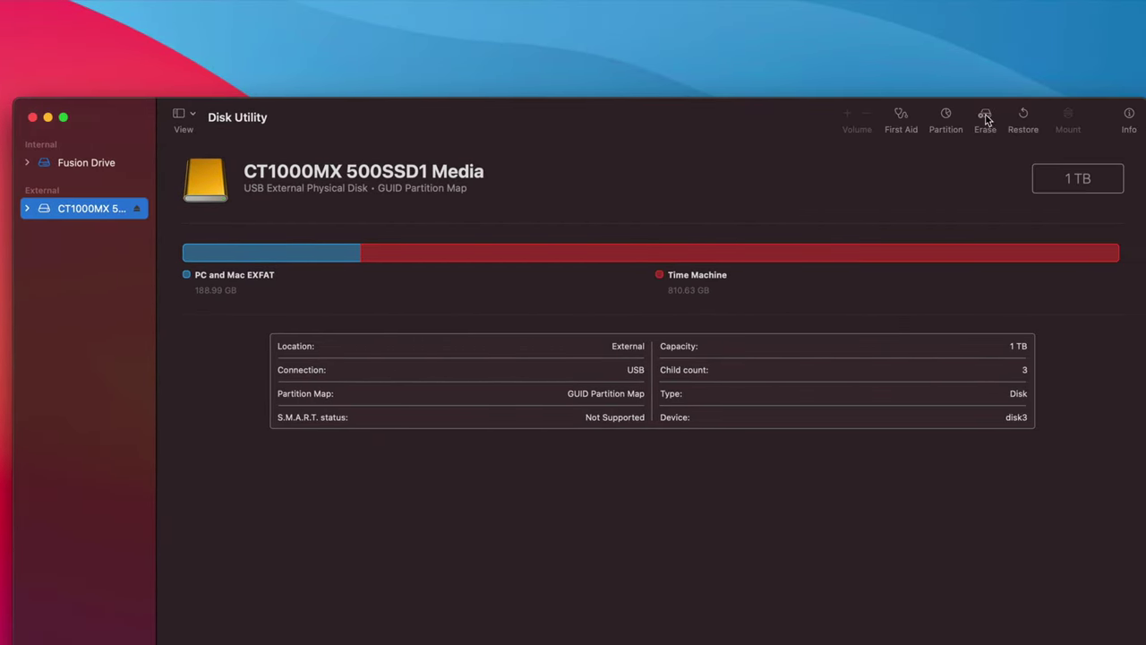
- Erase the whole CT1000MX drive as Mac OS Extended (Journaled) with GUID Partition Map, keeping the name Untitled
{"action": "left_click", "coordinate": [984, 116]}
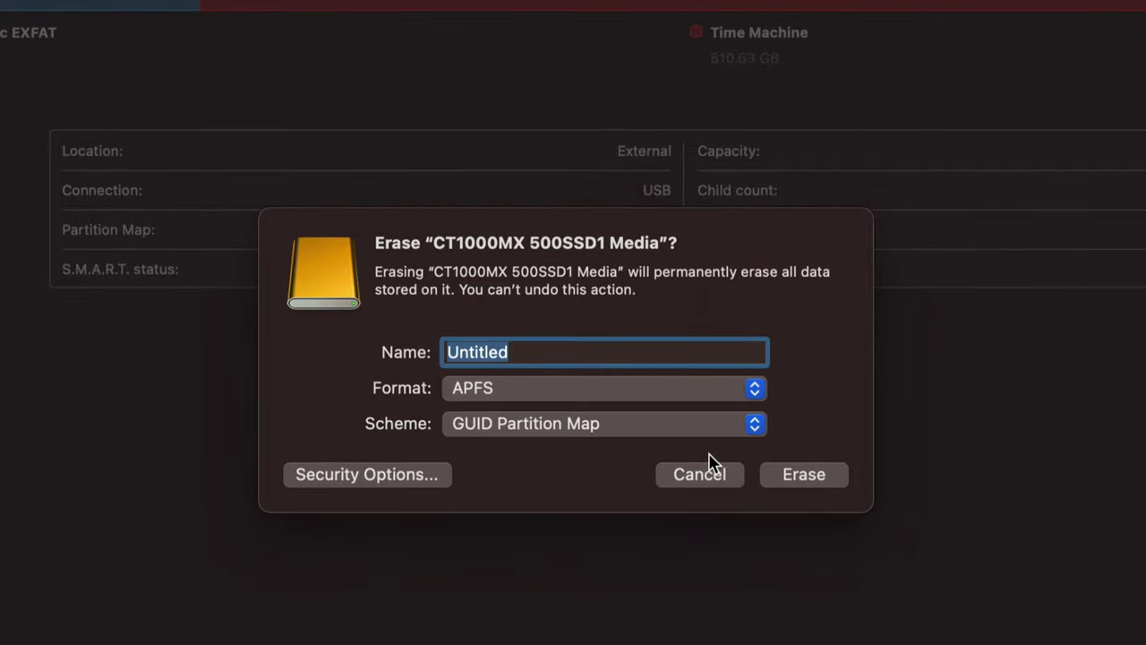
{"action": "left_click", "coordinate": [739, 394]}
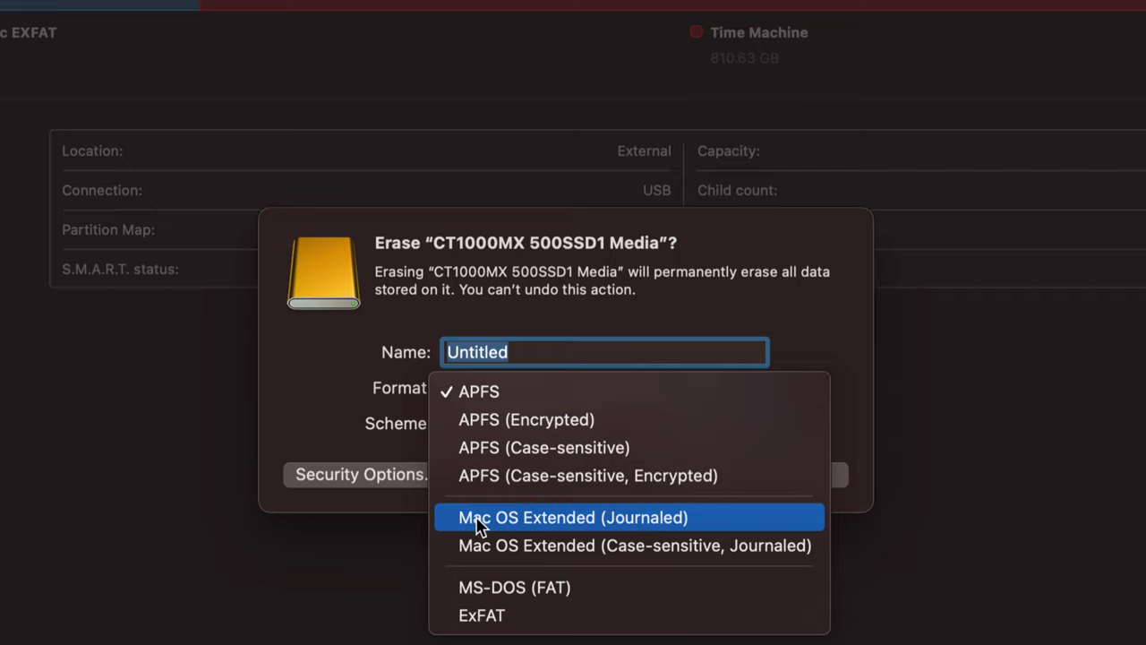
{"action": "left_click", "coordinate": [573, 522]}
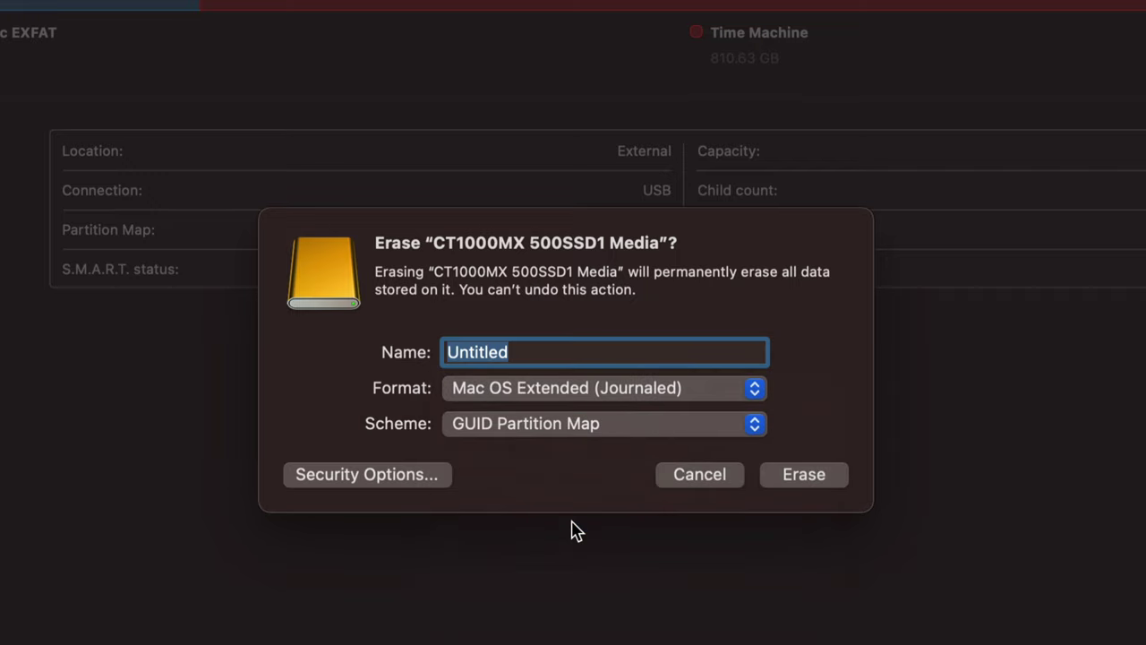
{"action": "left_click", "coordinate": [810, 482]}
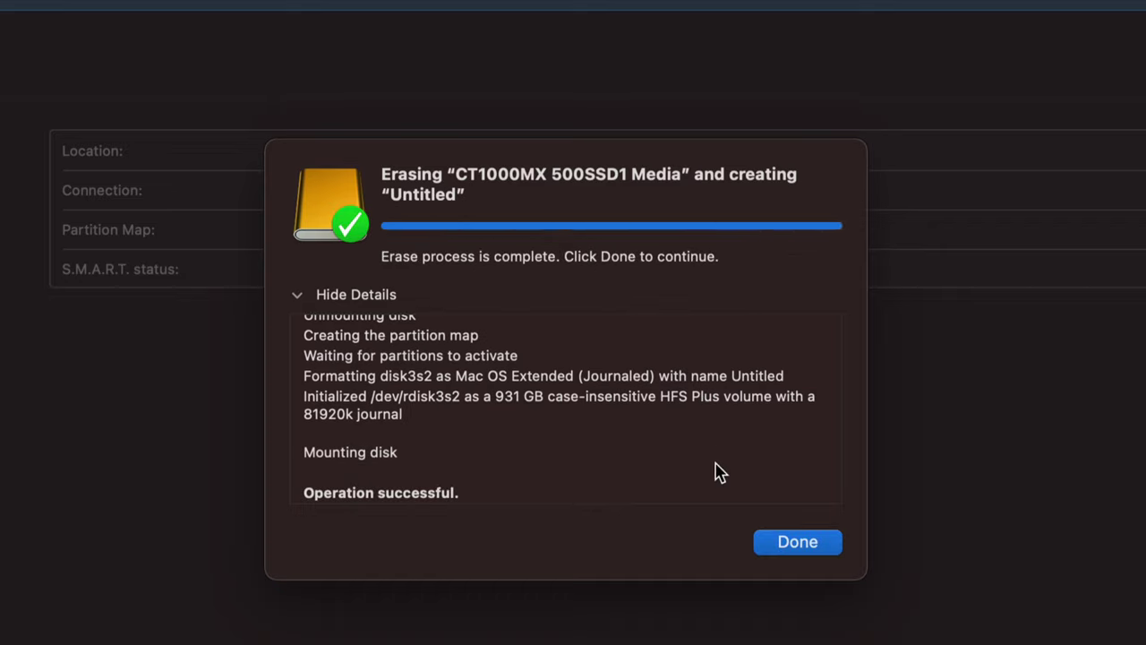
{"action": "left_click", "coordinate": [815, 554]}
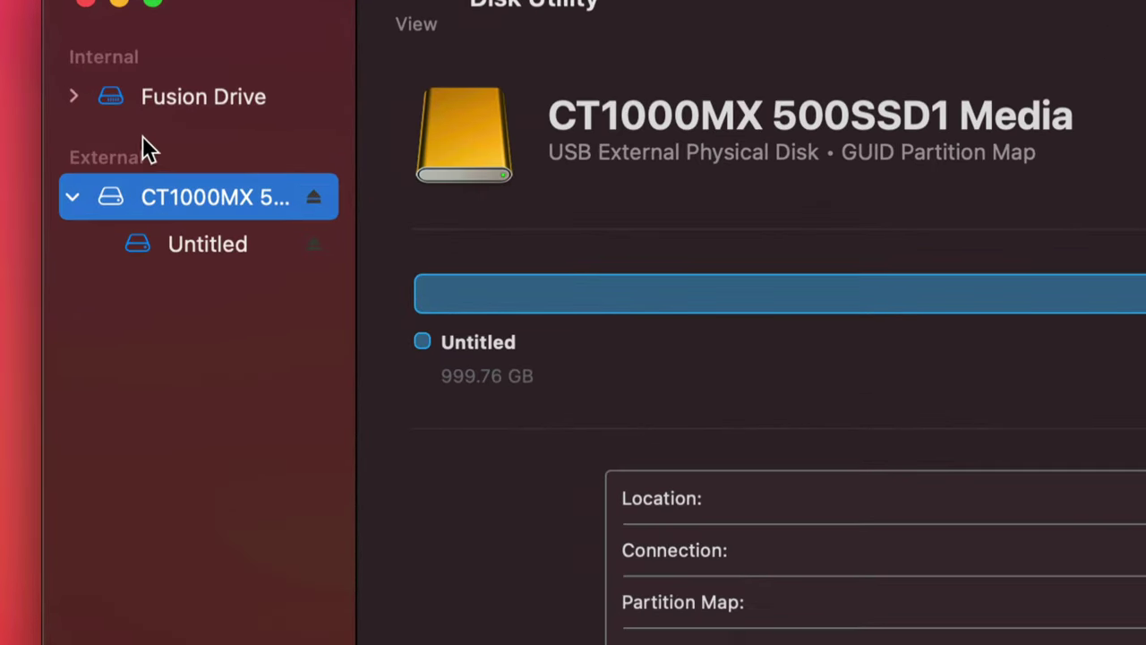
- Collapse and re-expand the erased CT1000MX drive, and view the details of its Untitled volume and the parent drive
{"action": "left_click", "coordinate": [75, 200]}
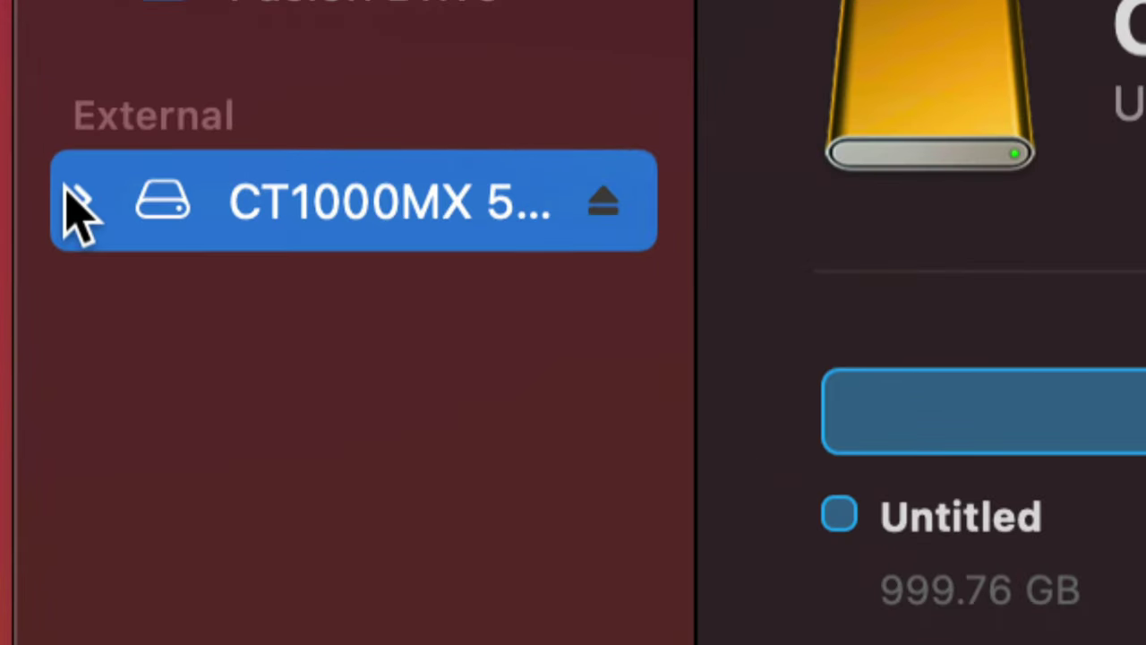
{"action": "left_click", "coordinate": [77, 203]}
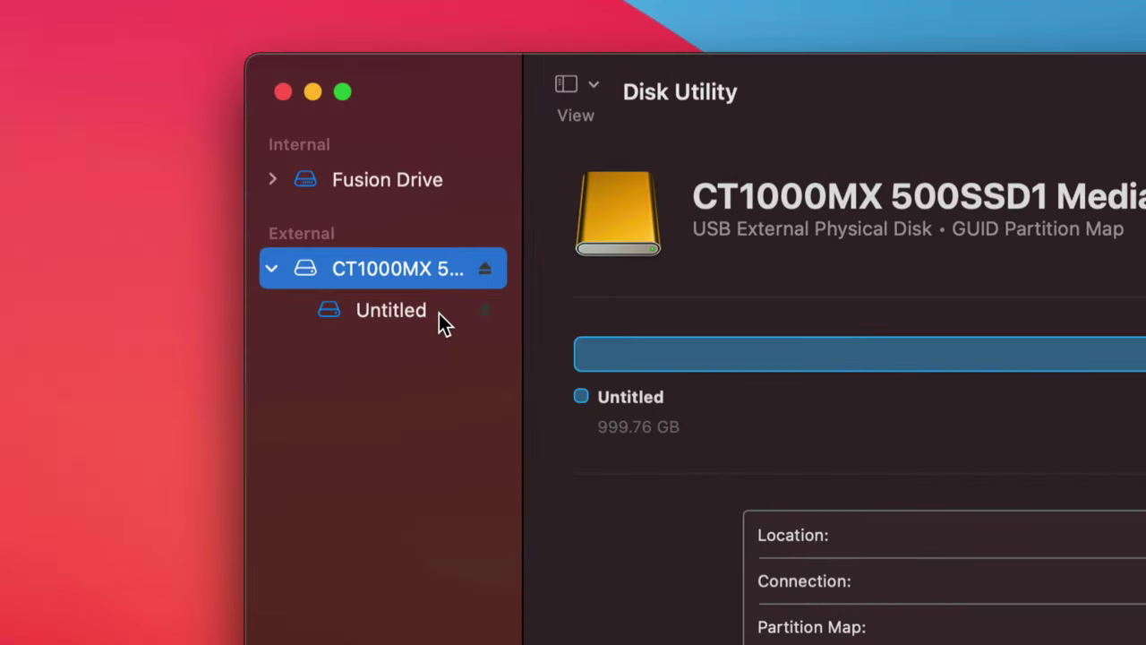
{"action": "left_click", "coordinate": [402, 314]}
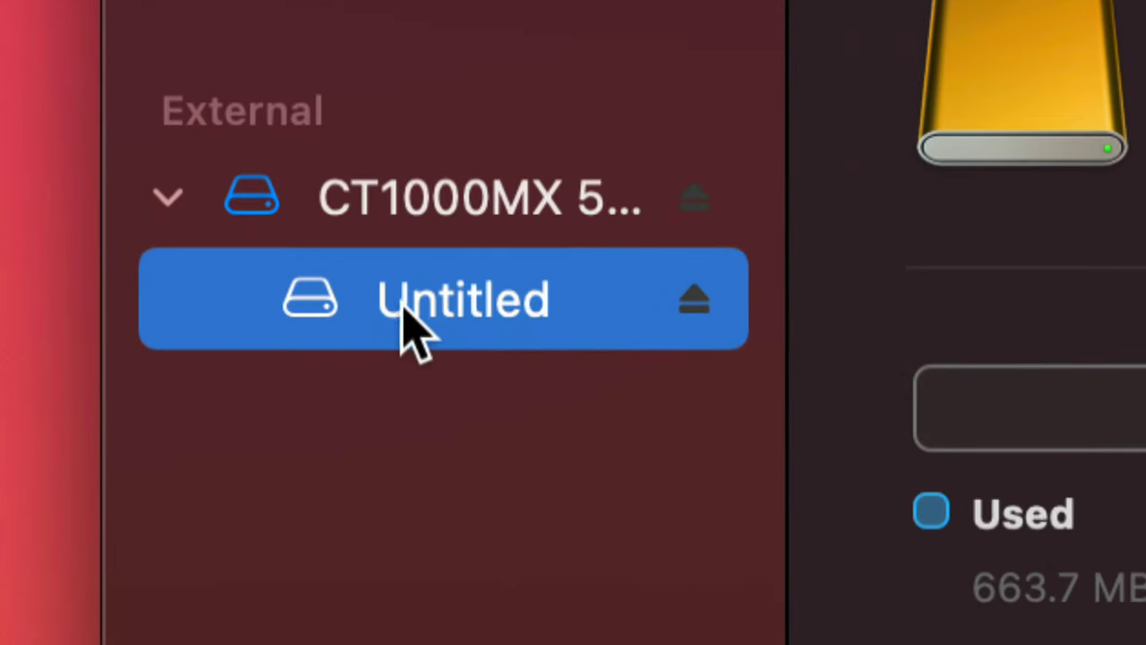
{"action": "left_click", "coordinate": [426, 220]}
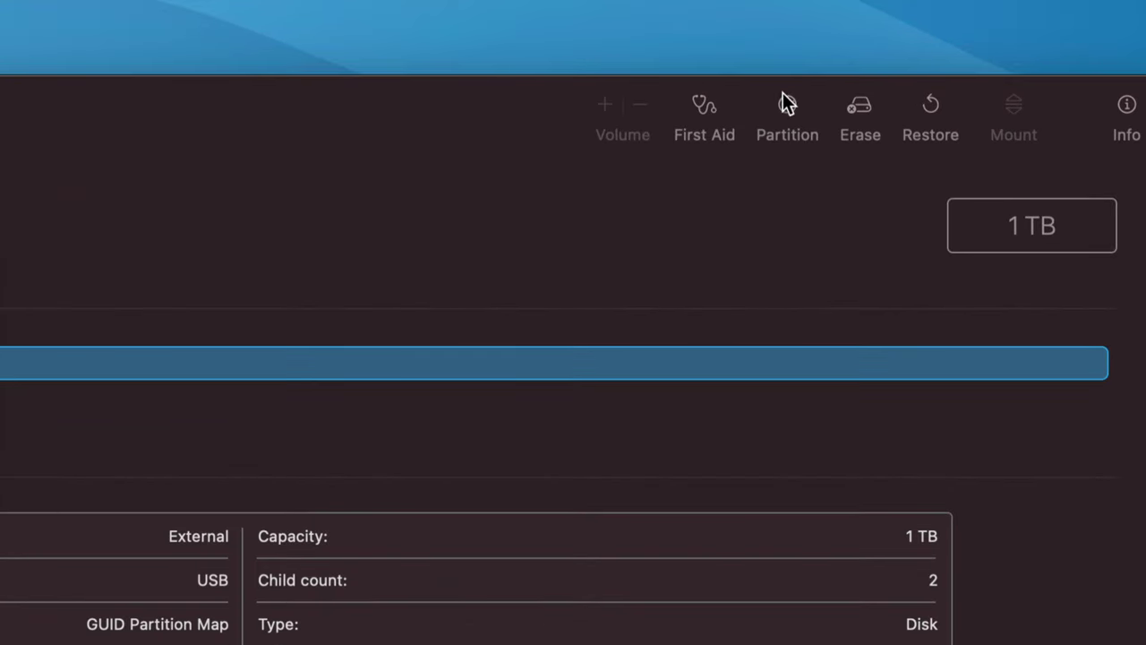
- Start partitioning the CT1000MX drive and add two partitions to divide it into three equal parts
{"action": "left_click", "coordinate": [787, 104]}
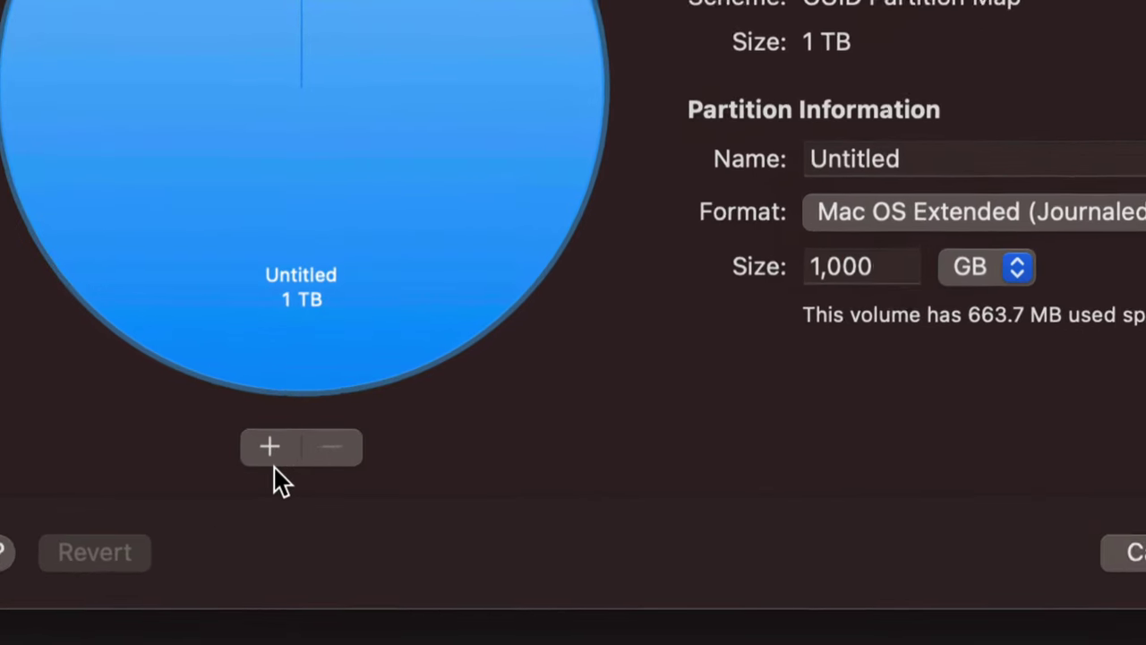
{"action": "left_click", "coordinate": [270, 449]}
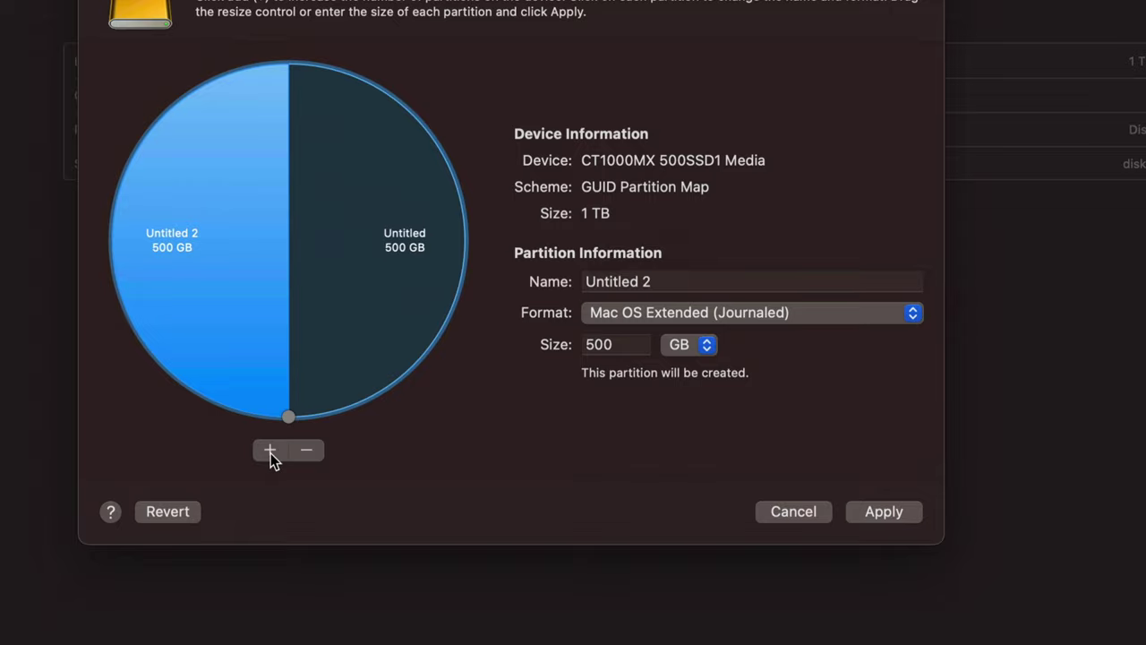
{"action": "left_click", "coordinate": [270, 450]}
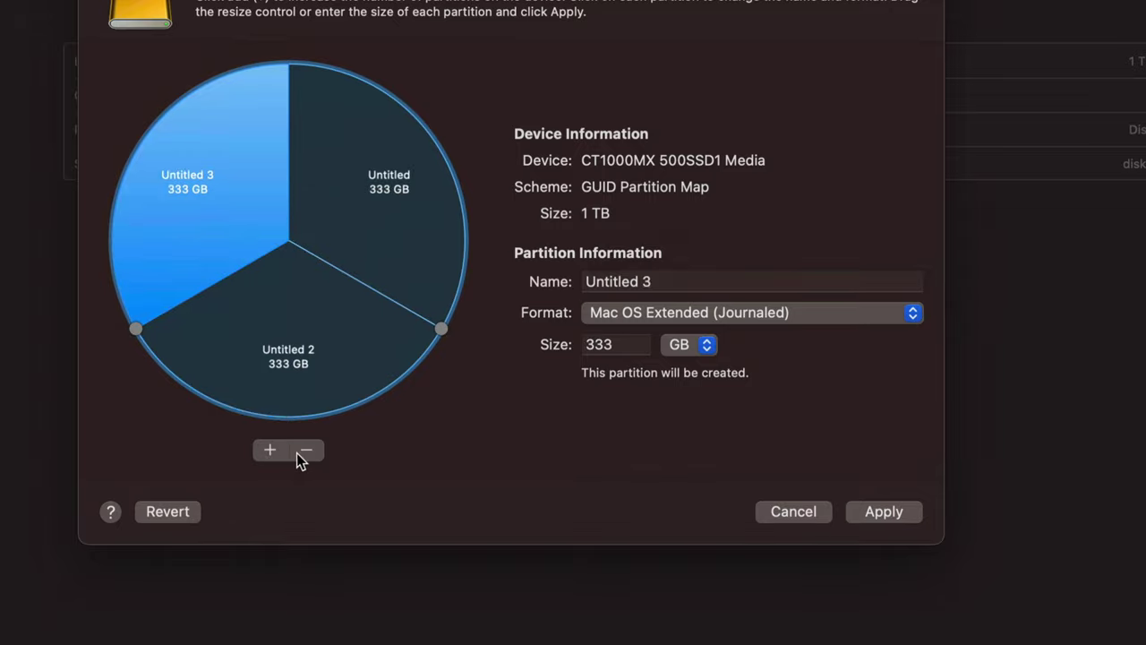
- Resize the three partitions to about 342 GB for Untitled, 376 GB for Untitled 2 and 282 GB for Untitled 3
{"action": "left_click_drag", "start_coordinate": [441, 329], "coordinate": [430, 120]}
{"action": "left_click_drag", "start_coordinate": [134, 333], "coordinate": [400, 370]}
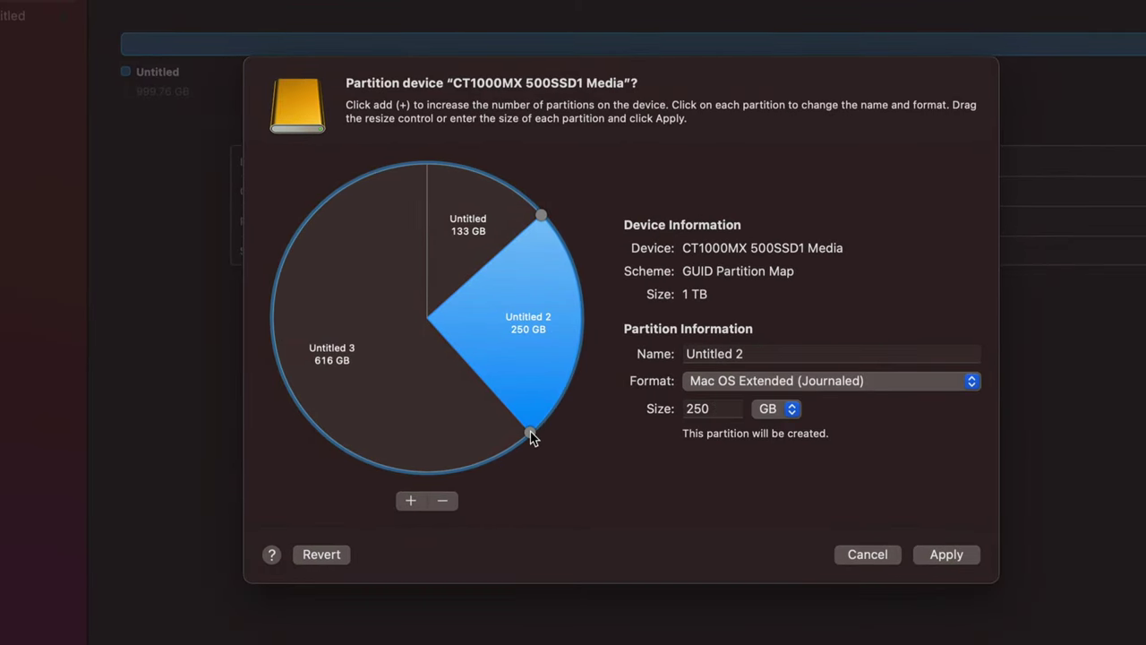
{"action": "left_click_drag", "start_coordinate": [531, 434], "coordinate": [290, 245]}
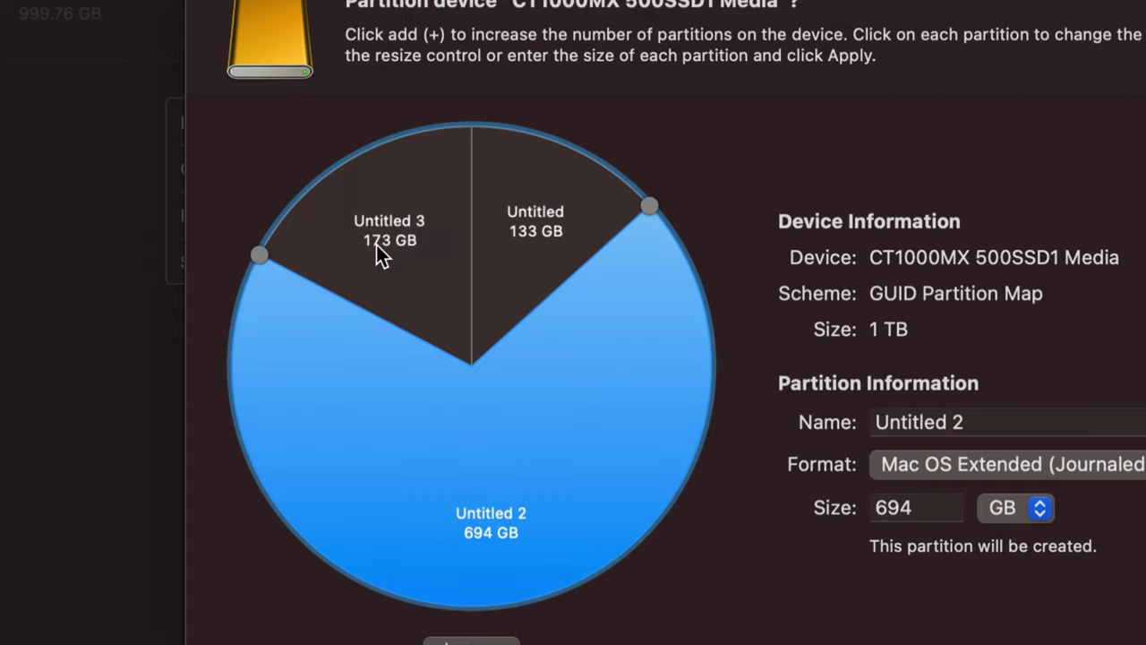
{"action": "left_click_drag", "start_coordinate": [254, 259], "coordinate": [235, 416]}
{"action": "left_click_drag", "start_coordinate": [661, 204], "coordinate": [602, 454]}
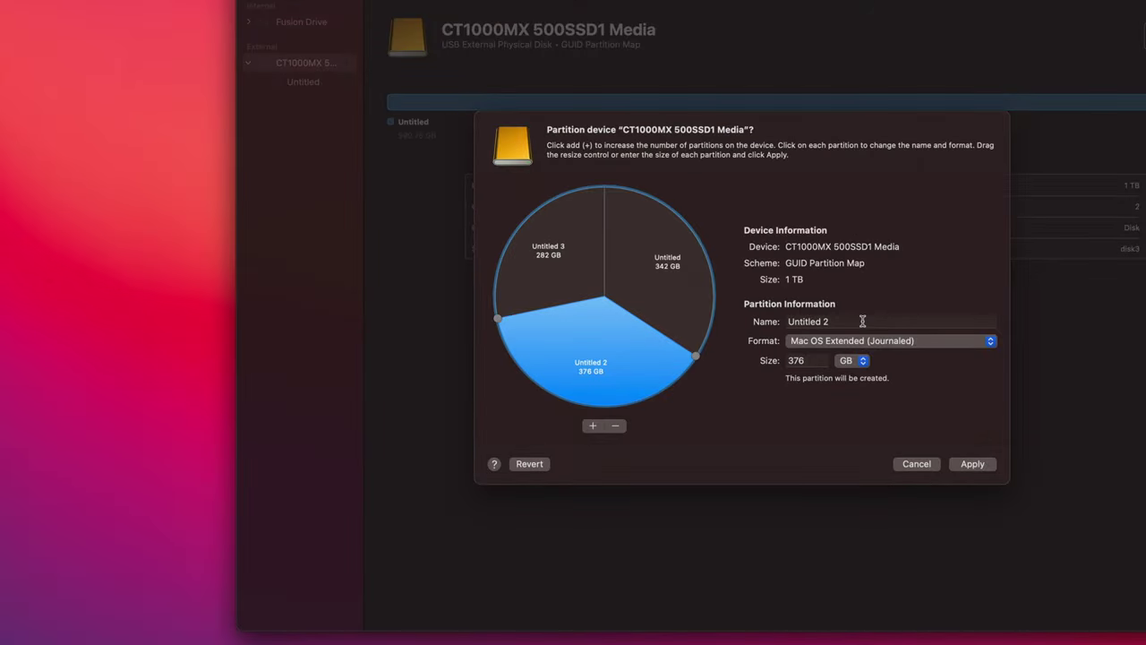
- Name the Untitled 2 partition "mac", and name the Untitled partition "pc and mac" with the ExFAT format
{"action": "left_click_drag", "start_coordinate": [1116, 398], "coordinate": [902, 403]}
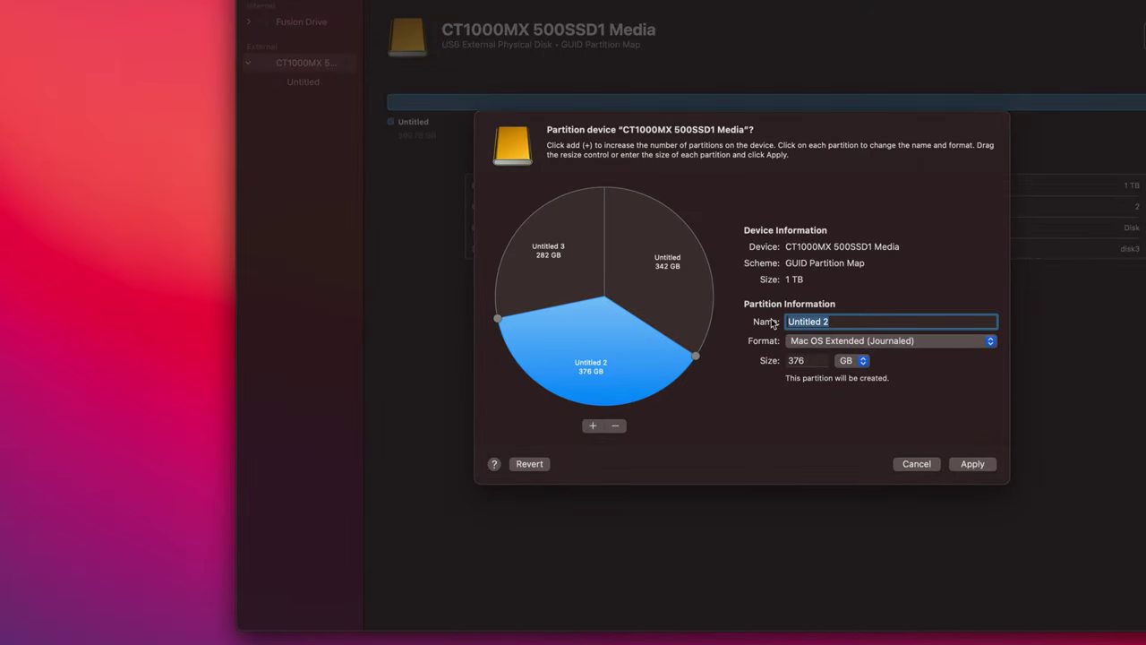
{"action": "type", "text": "mac"}
{"action": "left_click", "coordinate": [678, 253]}
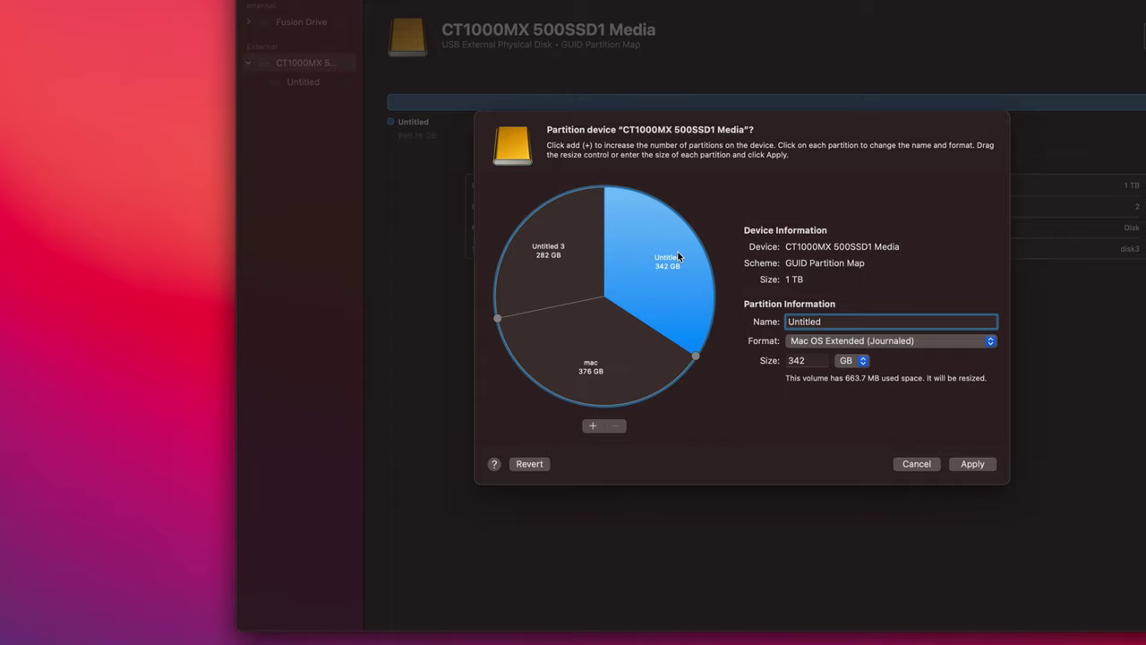
{"action": "left_click", "coordinate": [842, 321]}
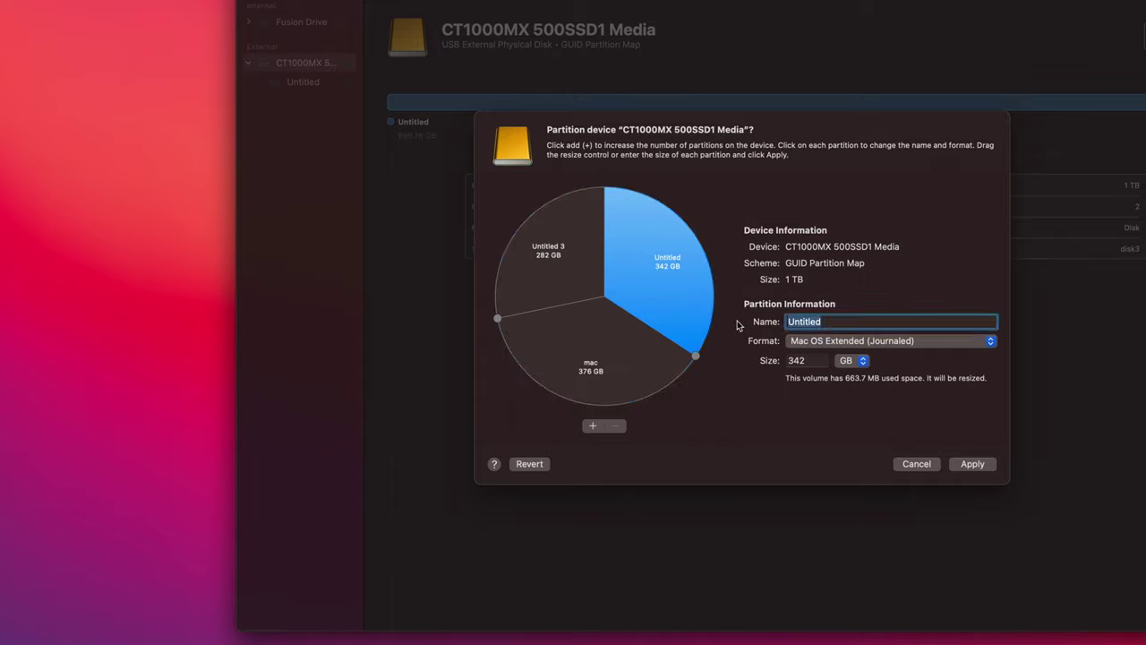
{"action": "type", "text": "pc and mac"}
{"action": "left_click", "coordinate": [891, 342]}
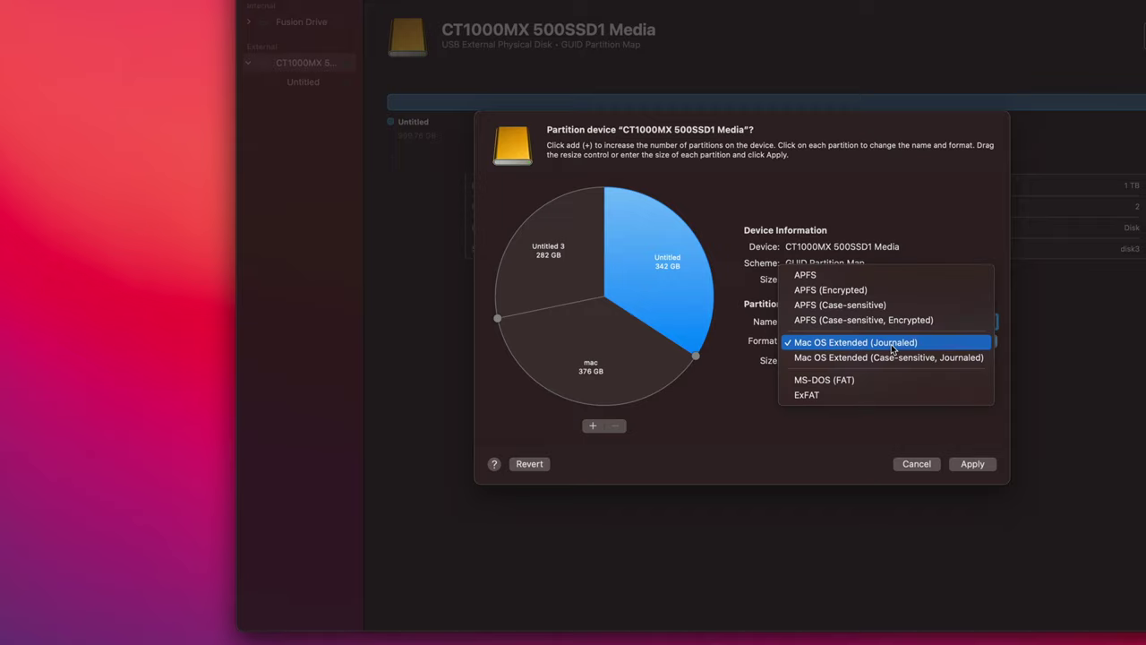
{"action": "left_click", "coordinate": [854, 394]}
- Name the Untitled 3 partition "time machine" and apply the three-partition layout to the drive
{"action": "left_click", "coordinate": [541, 258]}
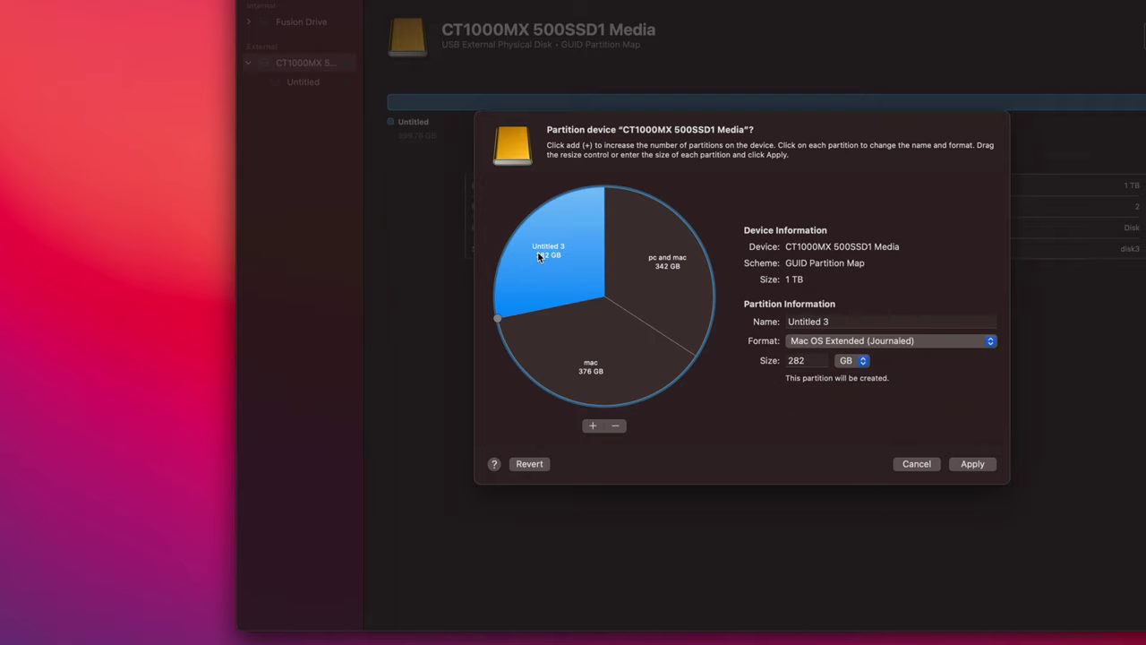
{"action": "key", "text": "Tab"}
{"action": "type", "text": "time machine"}
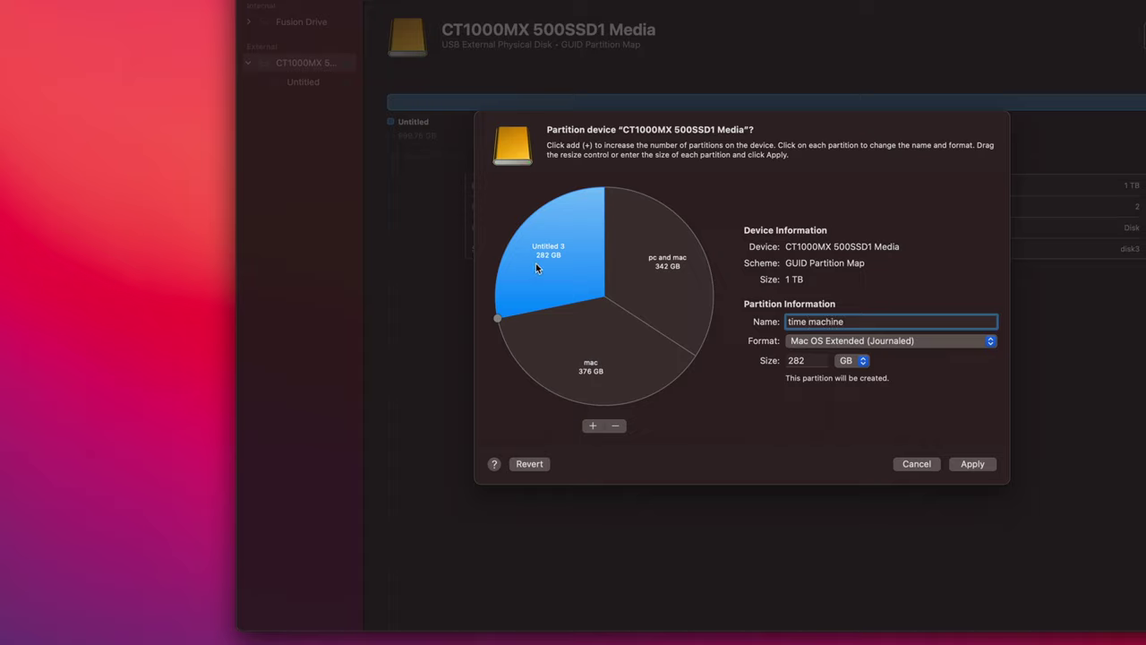
{"action": "left_click", "coordinate": [977, 465]}
{"action": "left_click", "coordinate": [791, 415]}
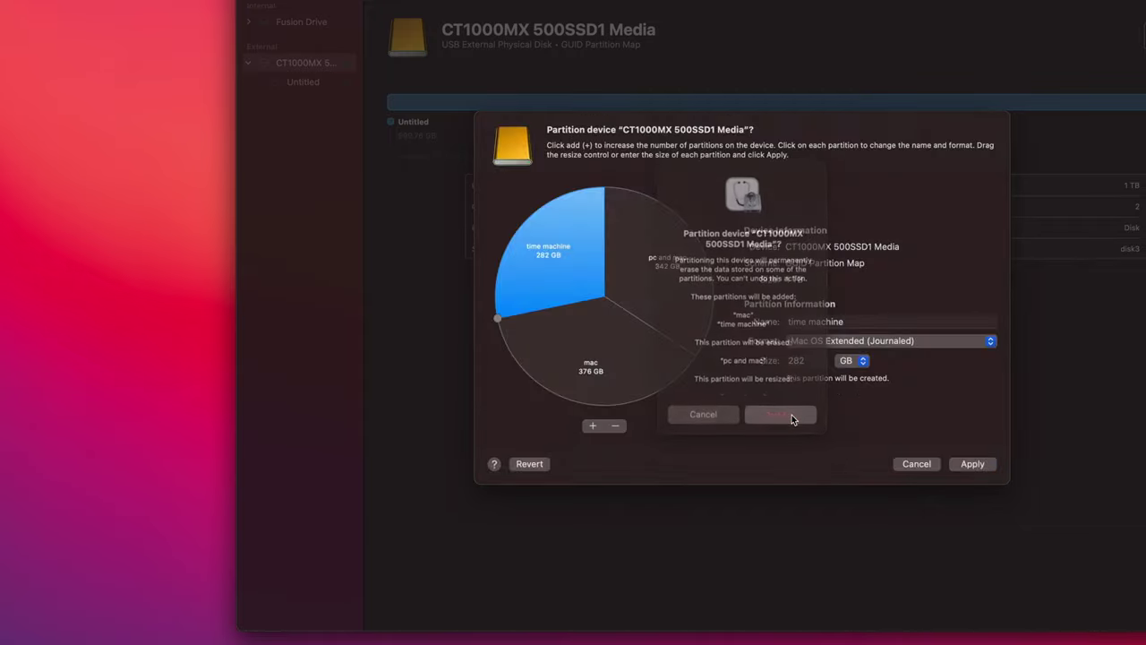